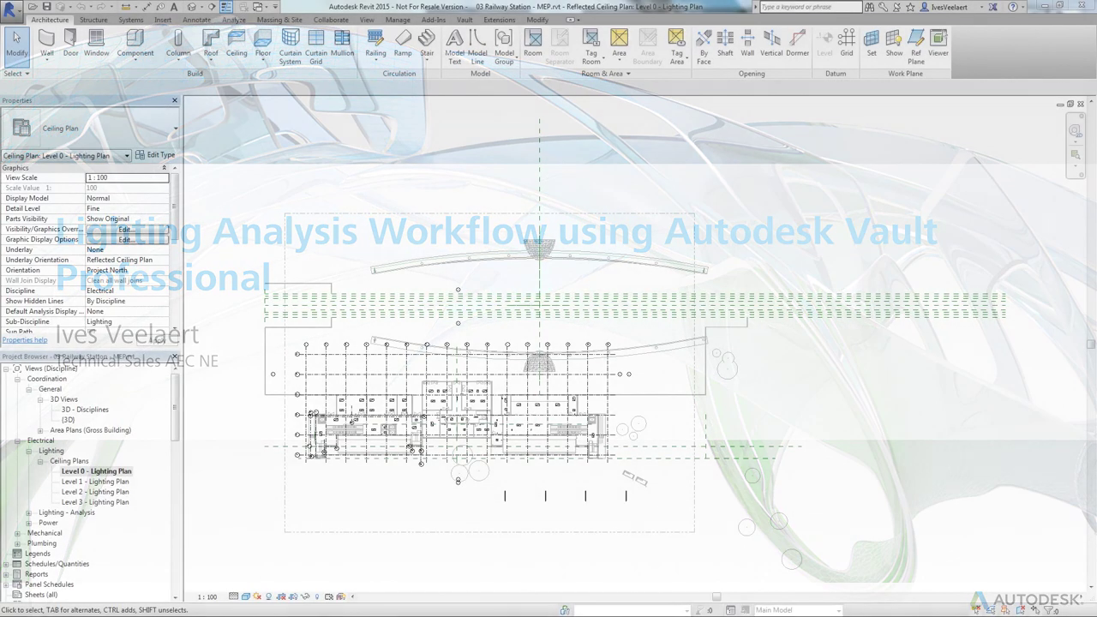
Zoom into the Level 0 Lighting Plan and pan to the ceiling grid near gridline 64
{"action": "scroll", "coordinate": [309, 376], "scroll_direction": "up", "scroll_amount": 10}
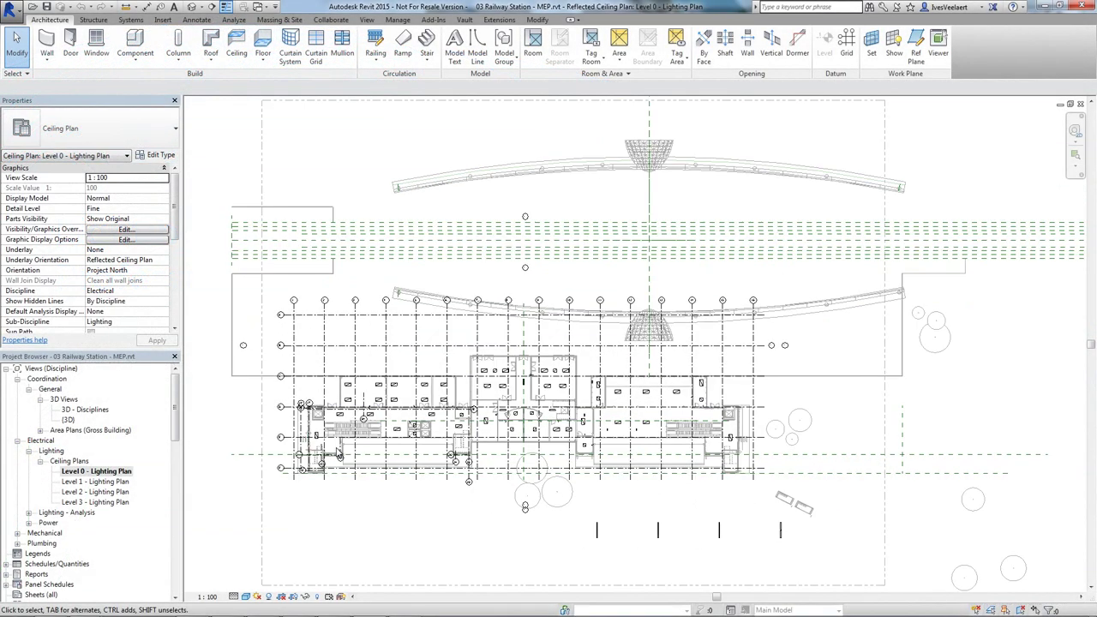
{"action": "middle_click_drag", "start_coordinate": [349, 374], "coordinate": [508, 348]}
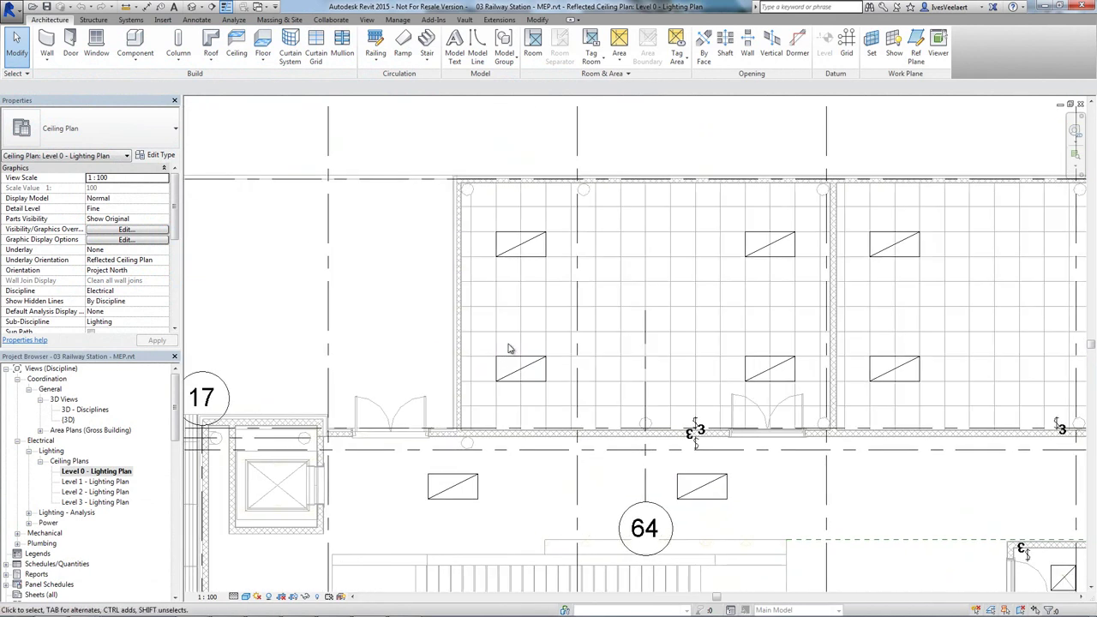
Place a perspective camera in the room, aimed toward the ceiling light fixtures
{"action": "left_click", "coordinate": [366, 19]}
{"action": "left_click", "coordinate": [371, 67]}
{"action": "left_click", "coordinate": [390, 101]}
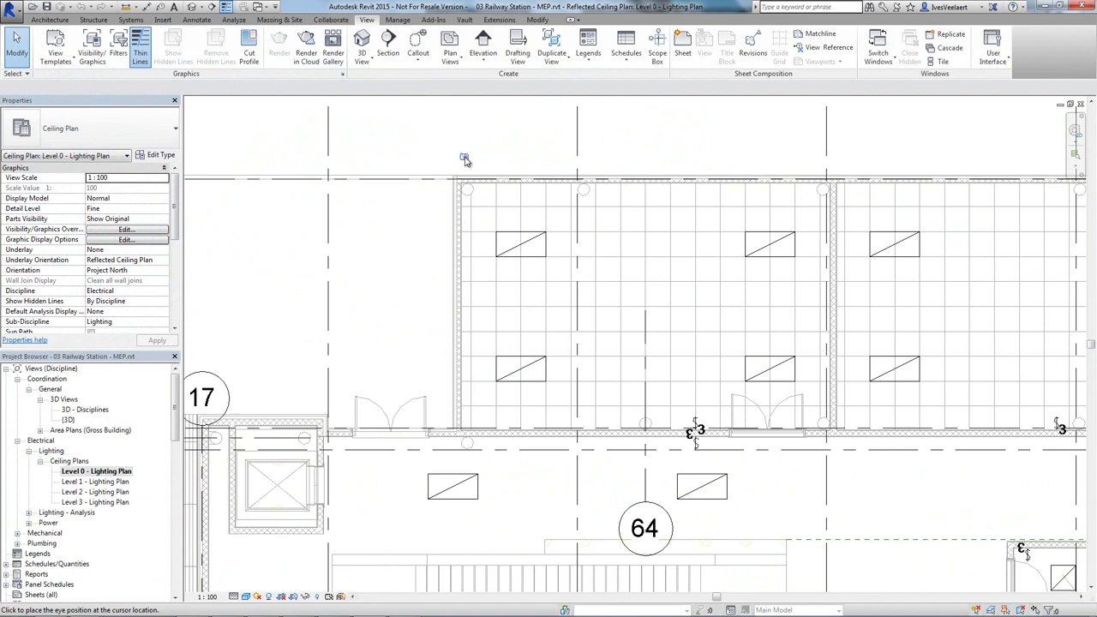
{"action": "left_click", "coordinate": [489, 212]}
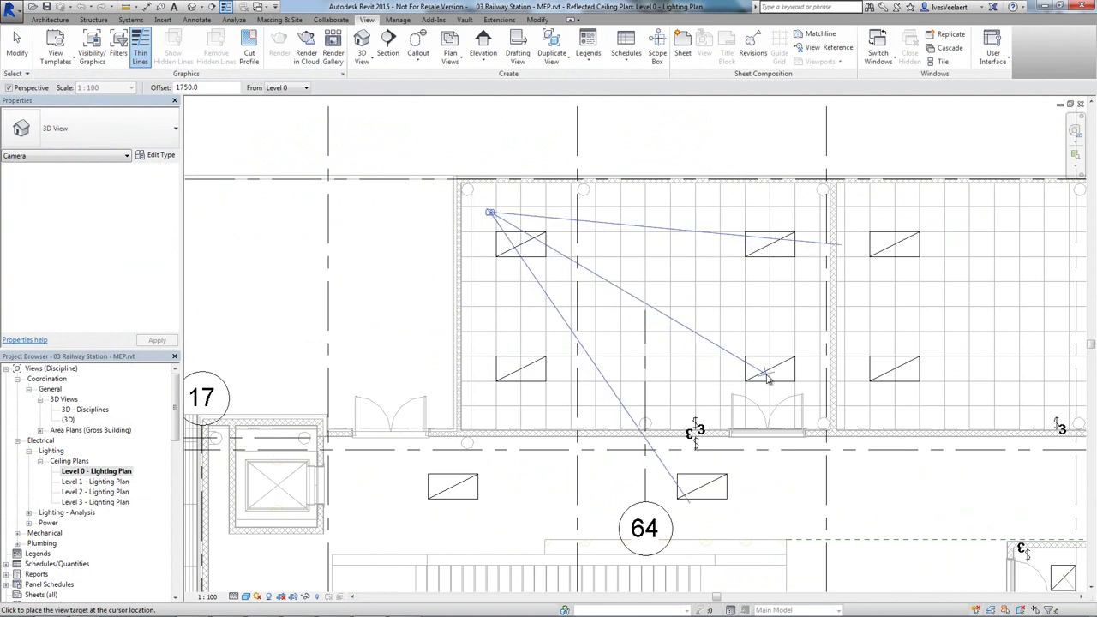
{"action": "left_click", "coordinate": [677, 360]}
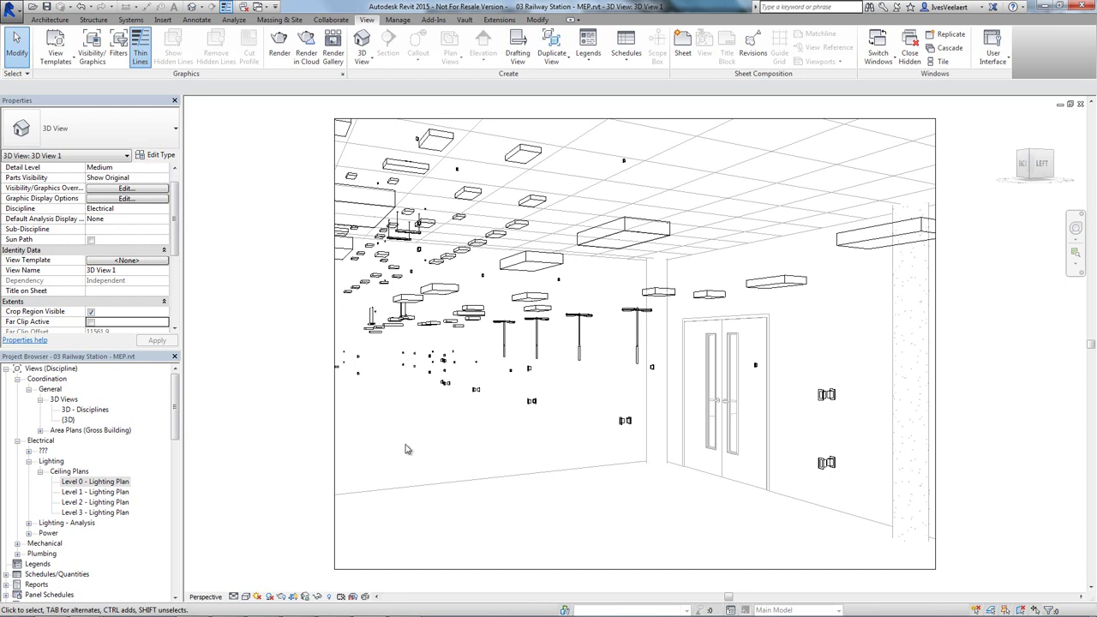
Set the camera view to Fine detail, Consistent Colors style and Coordination discipline
{"action": "left_click", "coordinate": [234, 596]}
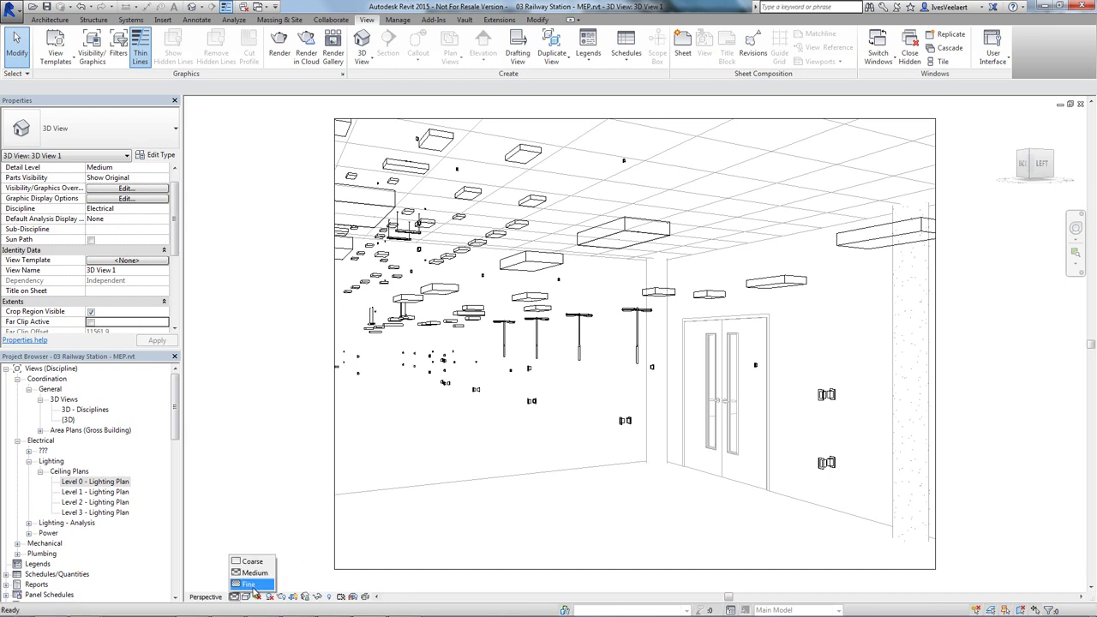
{"action": "left_click", "coordinate": [249, 584]}
{"action": "left_click", "coordinate": [245, 596]}
{"action": "left_click", "coordinate": [274, 561]}
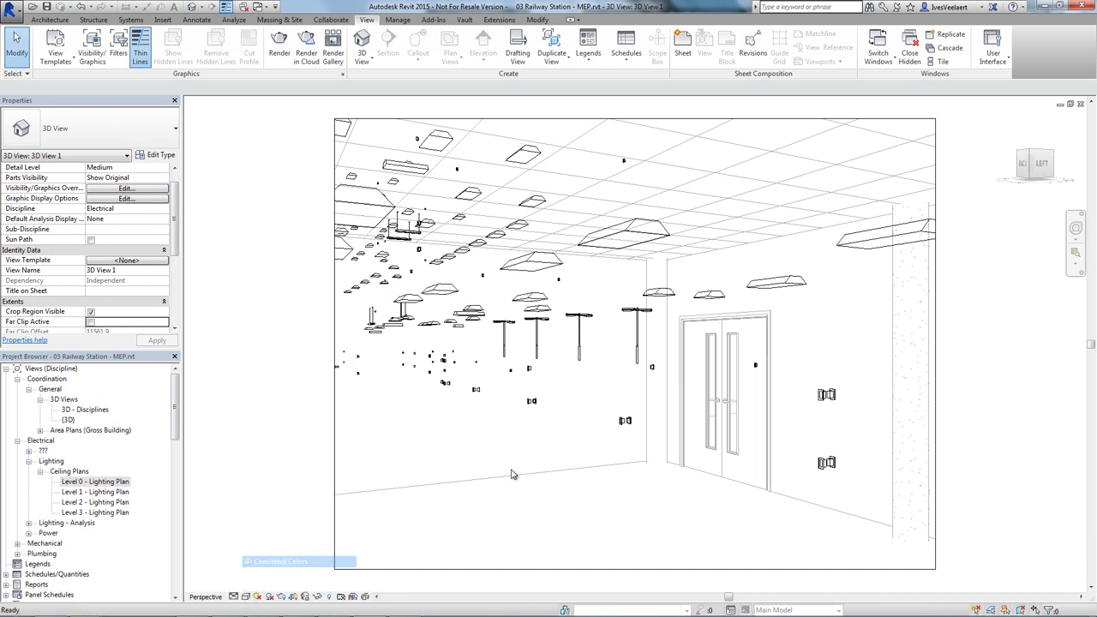
{"action": "left_click", "coordinate": [137, 209]}
{"action": "left_click", "coordinate": [163, 211]}
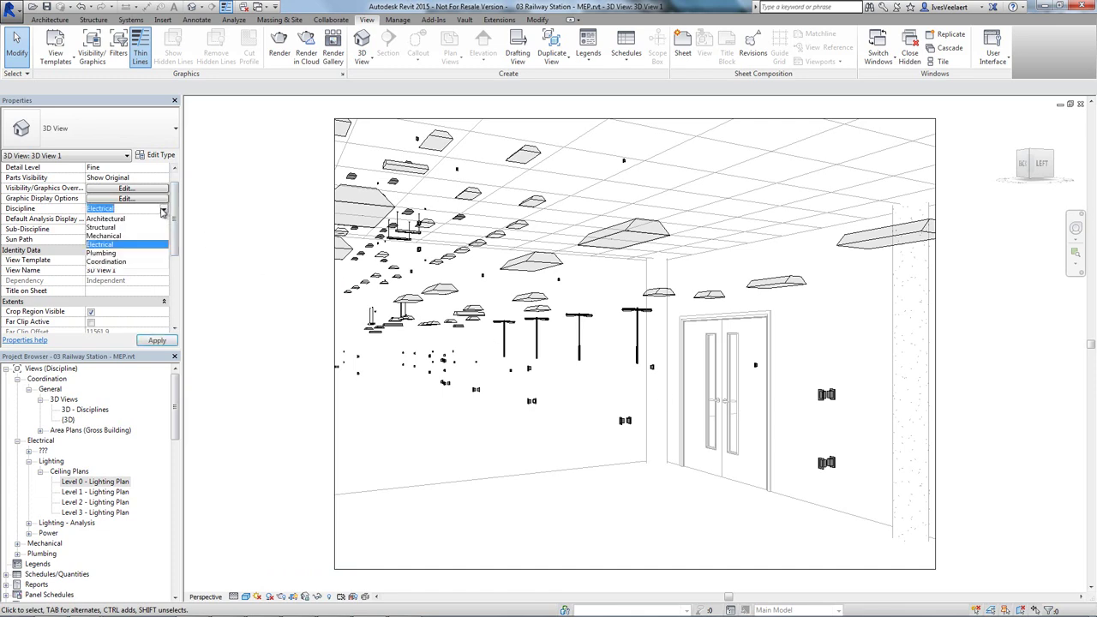
{"action": "left_click", "coordinate": [121, 270]}
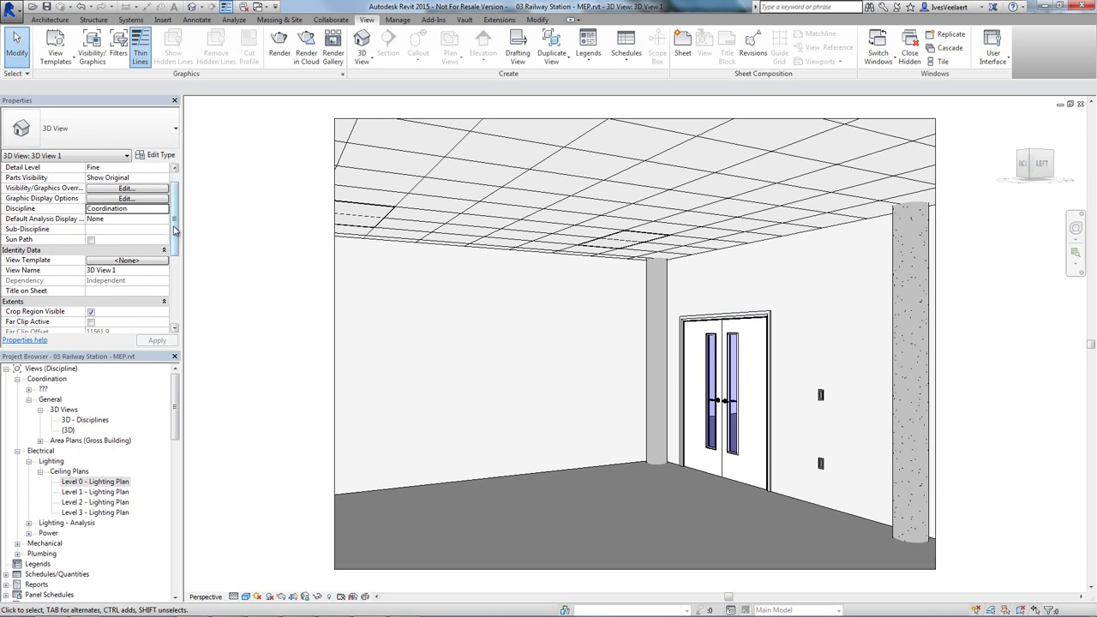
Turn on the section box for 3D View 1 and select it
{"action": "scroll", "coordinate": [110, 270], "scroll_direction": "down", "scroll_amount": 3}
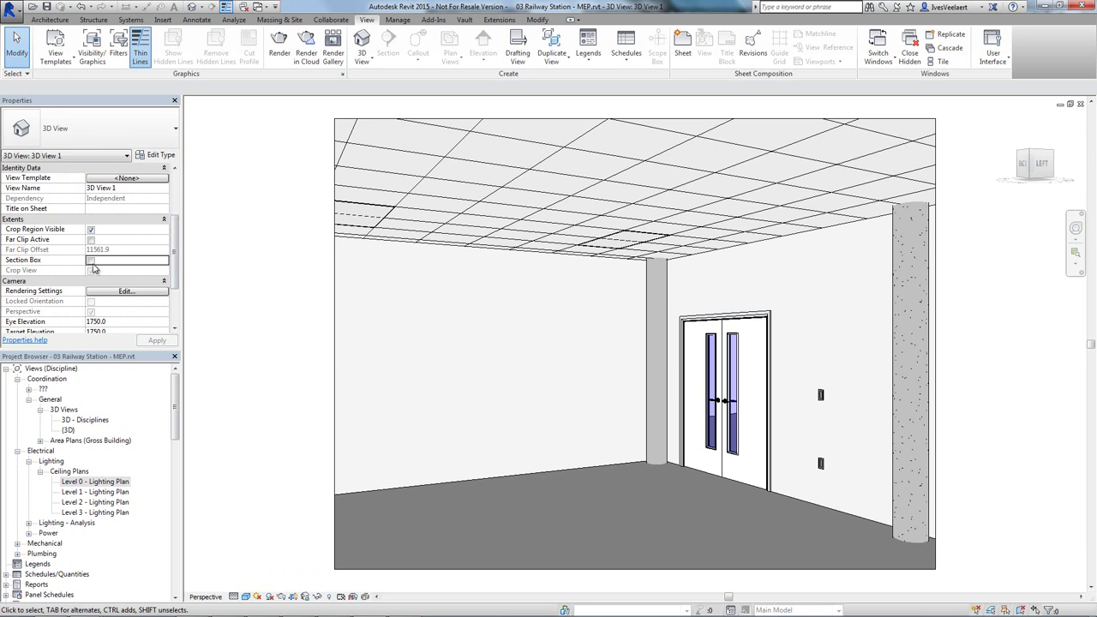
{"action": "left_click", "coordinate": [91, 260]}
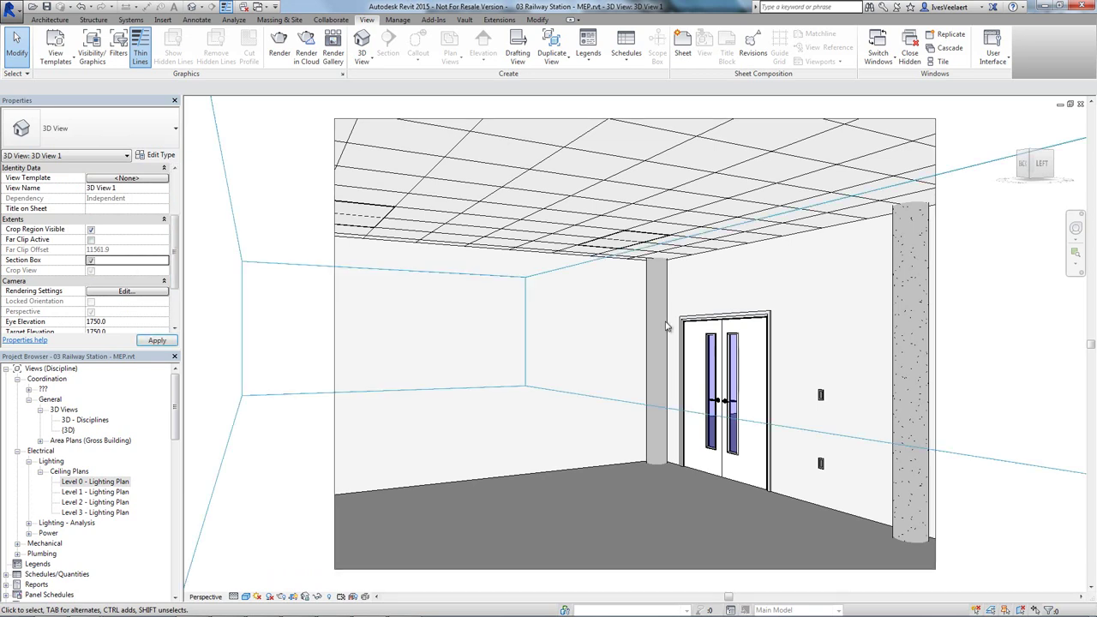
{"action": "left_click", "coordinate": [240, 244]}
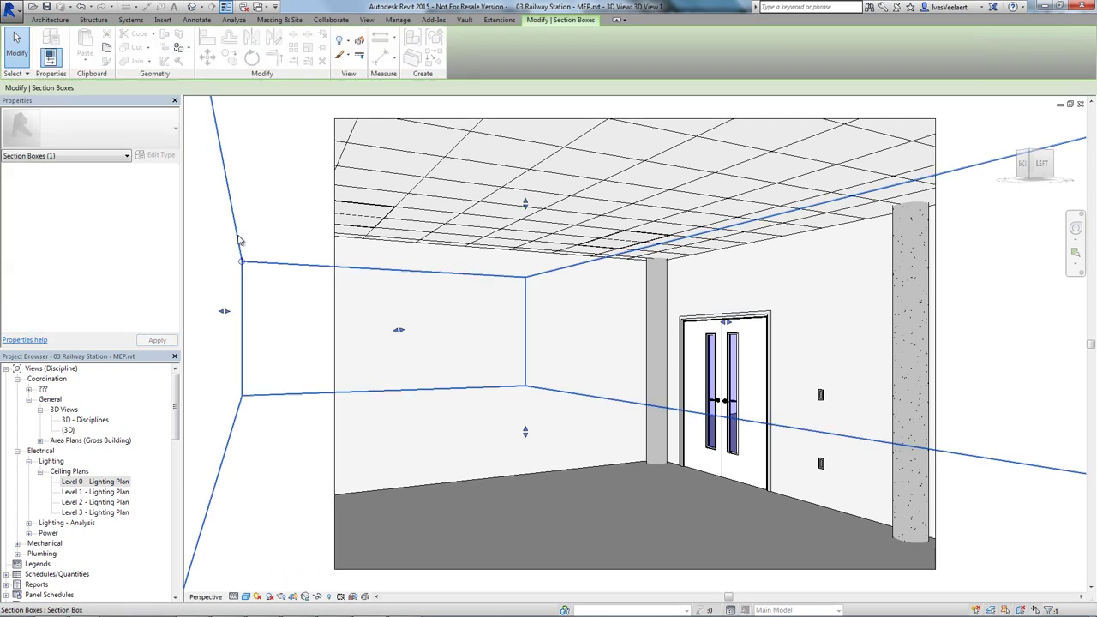
Tile the views side by side with WT, frame the plan's room, and activate 3D View 1
{"action": "key", "text": "w"}
{"action": "key", "text": "t"}
{"action": "scroll", "coordinate": [798, 323], "scroll_direction": "down", "scroll_amount": 5}
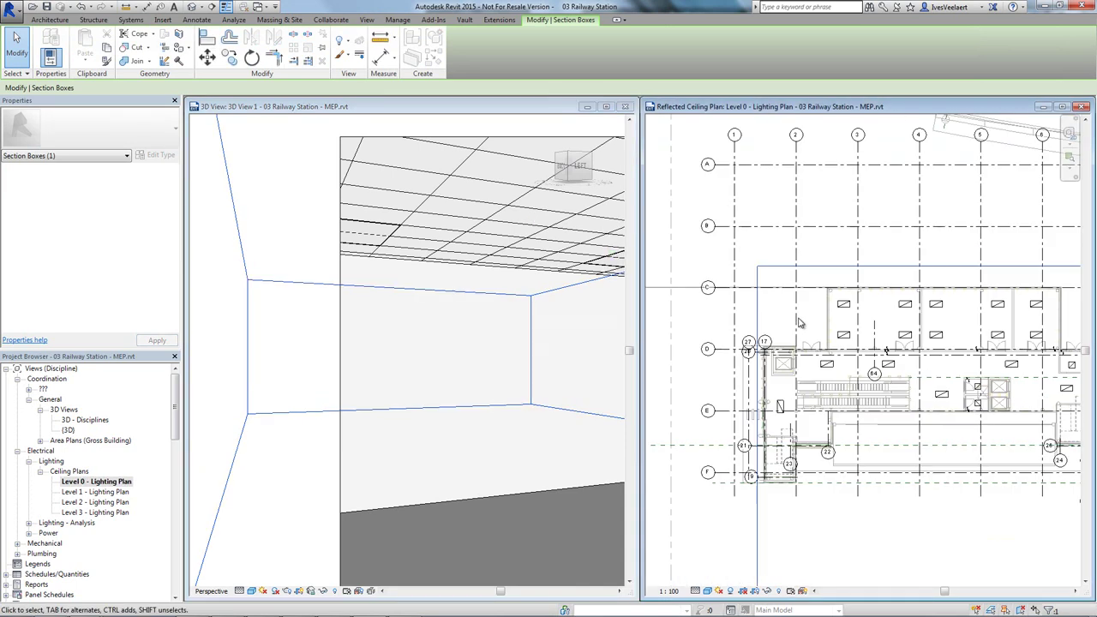
{"action": "middle_click_drag", "start_coordinate": [798, 323], "coordinate": [1056, 417]}
{"action": "scroll", "coordinate": [954, 380], "scroll_direction": "up", "scroll_amount": 4}
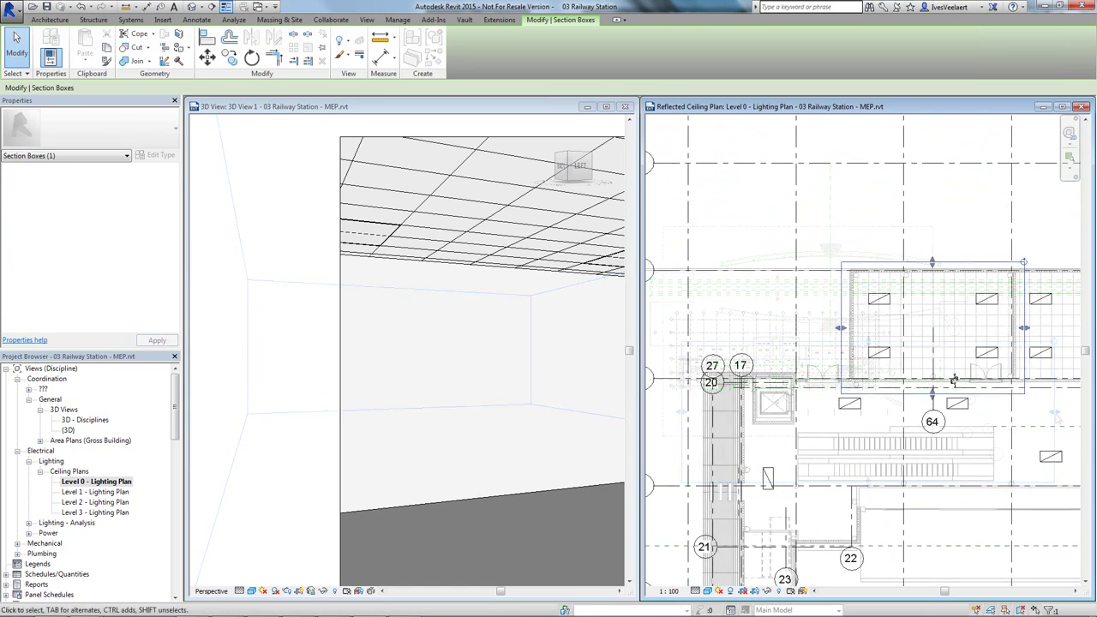
{"action": "double_click", "coordinate": [68, 429]}
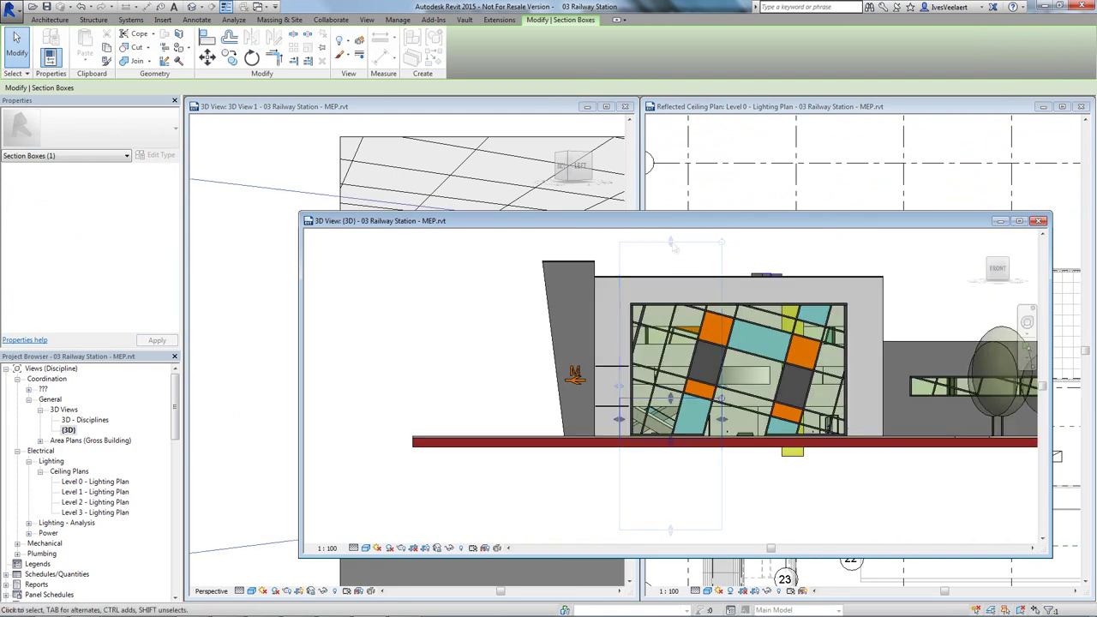
{"action": "left_click", "coordinate": [1038, 222]}
{"action": "left_click", "coordinate": [432, 127]}
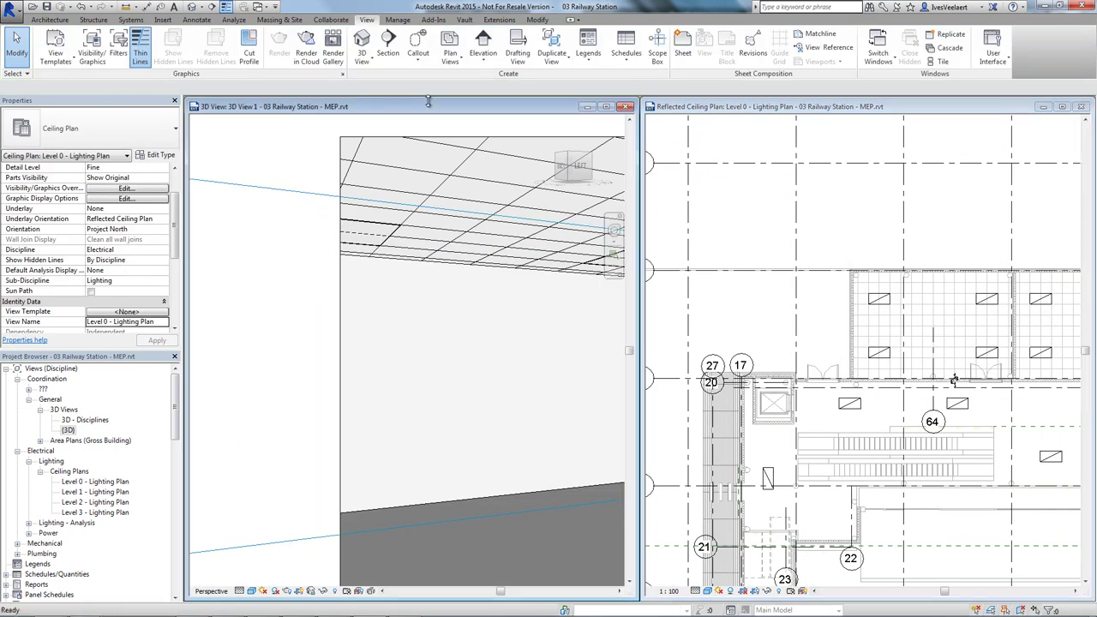
Maximize 3D View 1 and set its rendering scheme to Interior: Artificial only
{"action": "left_click", "coordinate": [607, 108]}
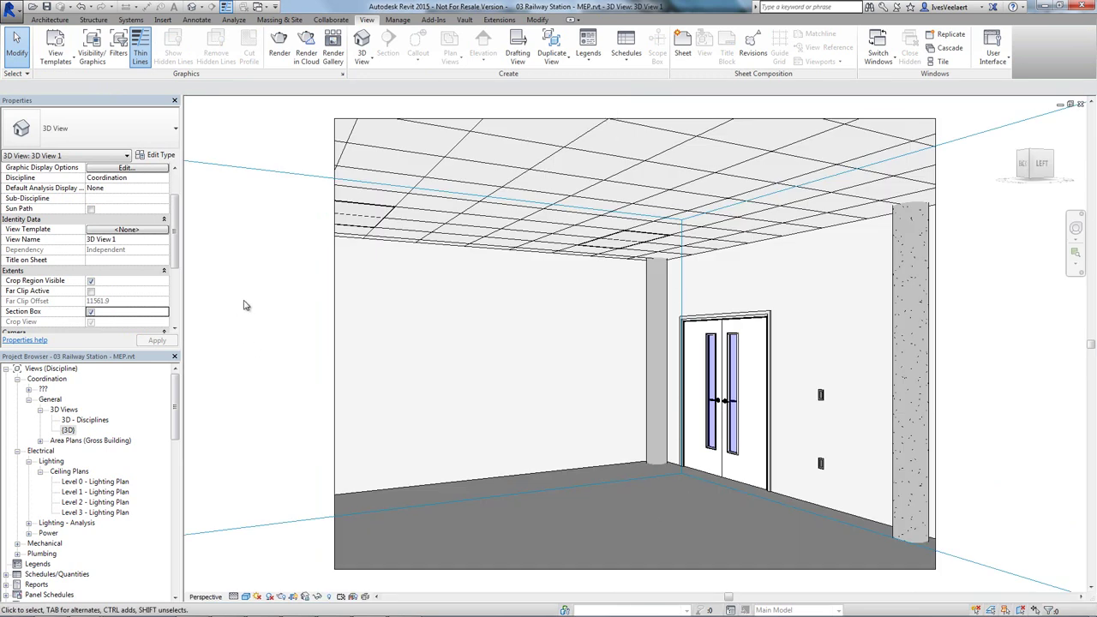
{"action": "left_click", "coordinate": [281, 596]}
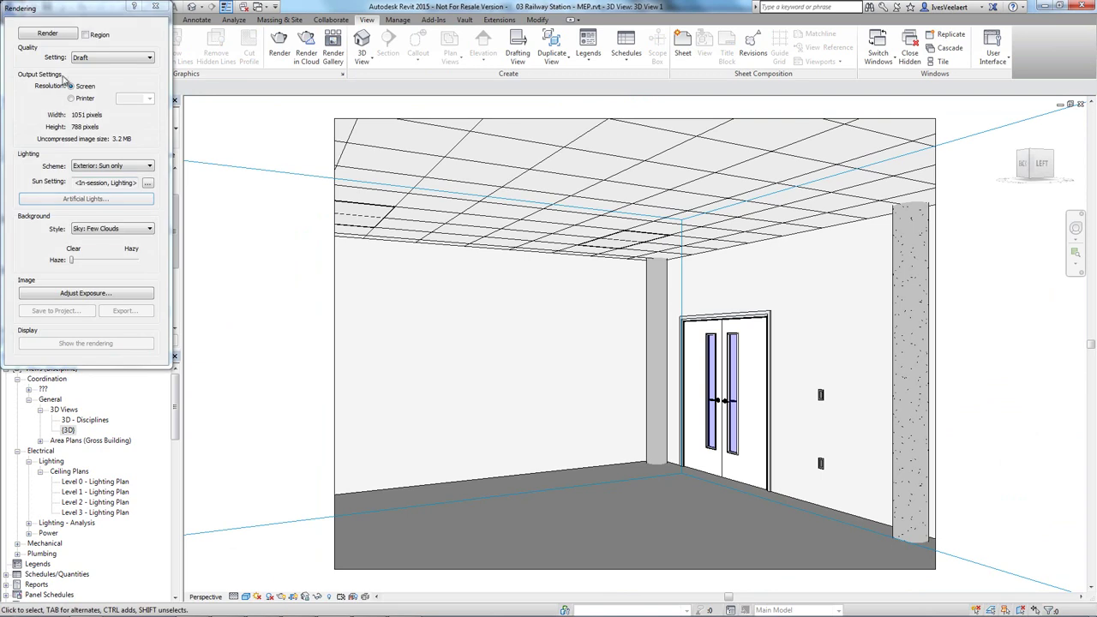
{"action": "left_click", "coordinate": [123, 167]}
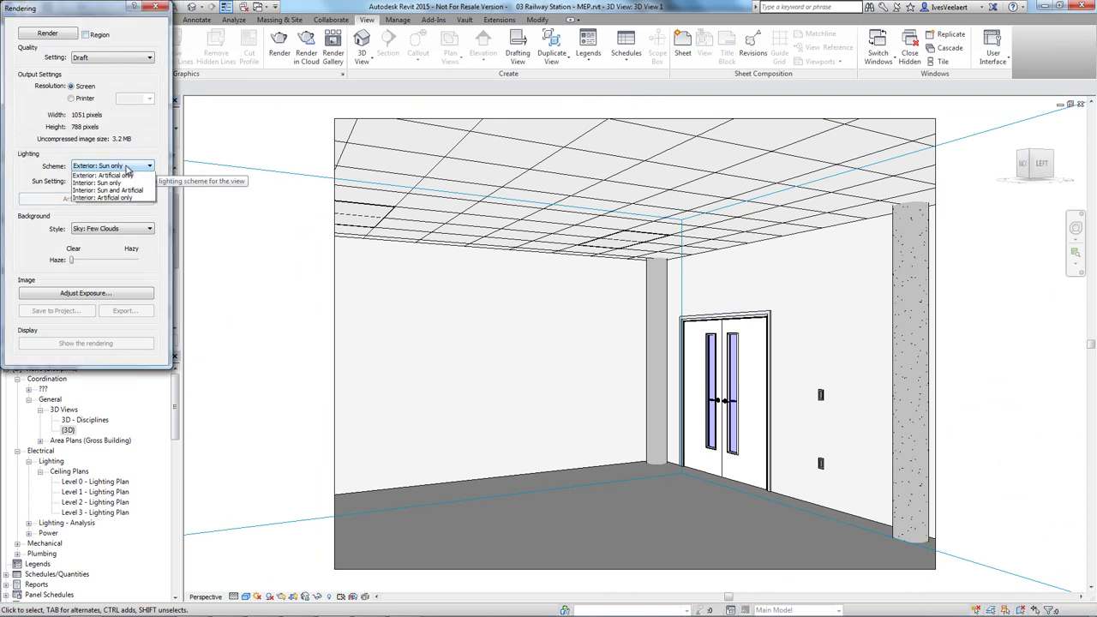
{"action": "left_click", "coordinate": [122, 213]}
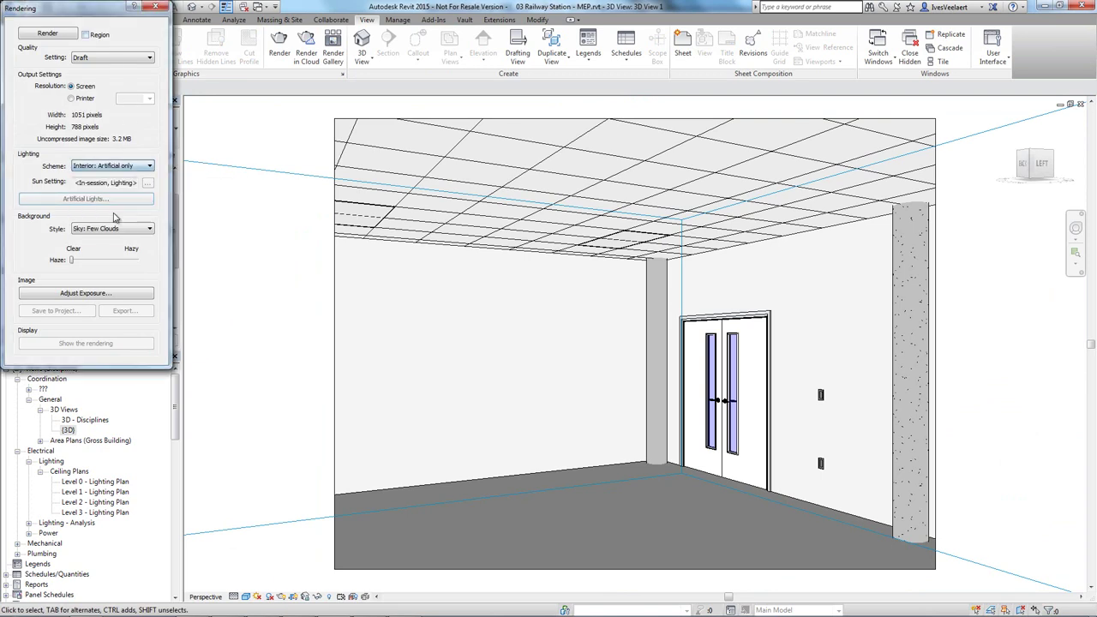
{"action": "left_click", "coordinate": [89, 199]}
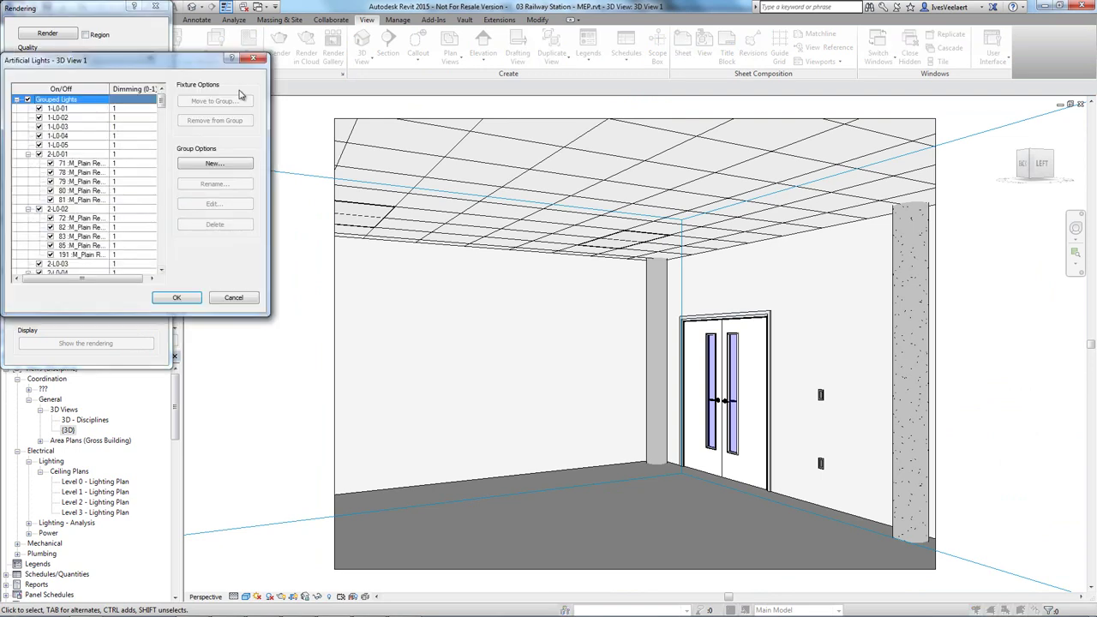
{"action": "left_click", "coordinate": [178, 300]}
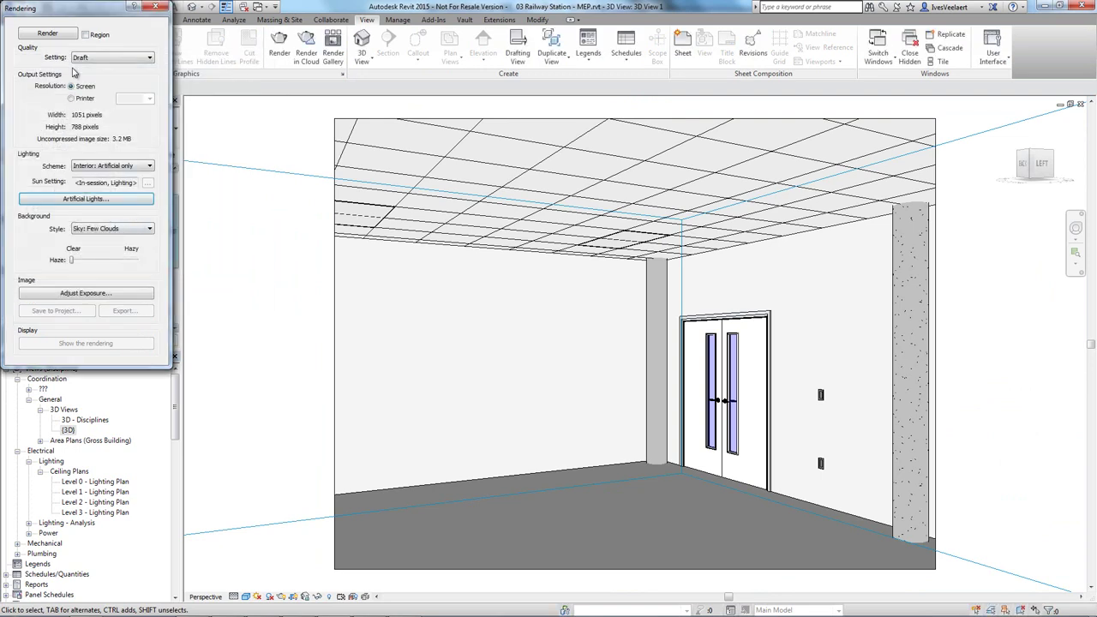
Launch the 3ds Max Design interior rendering workflow from the application menu
{"action": "left_click", "coordinate": [155, 9]}
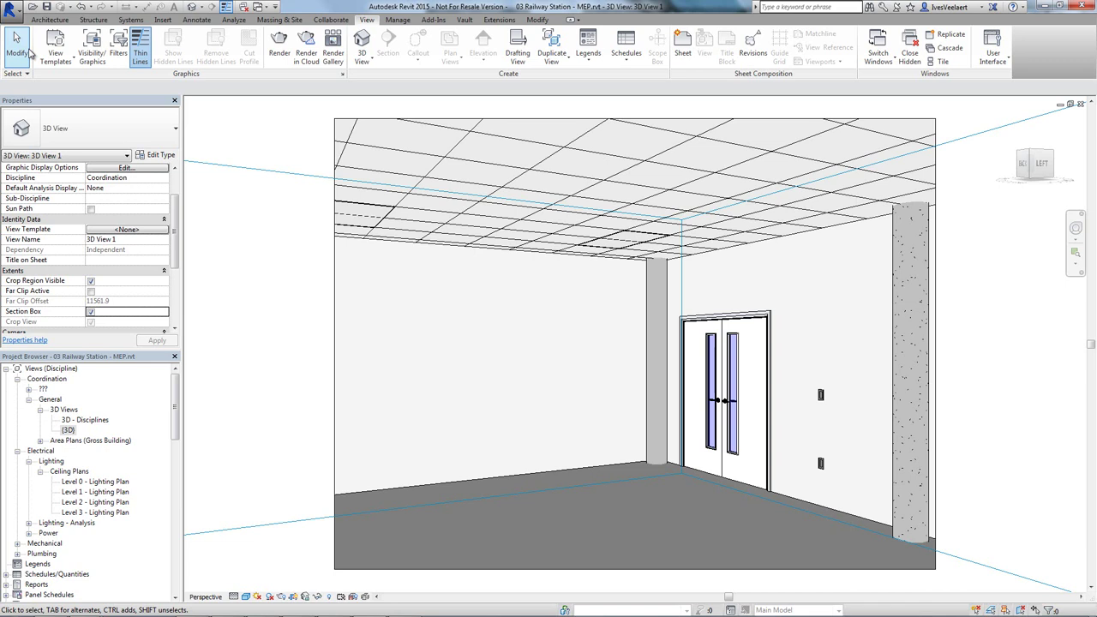
{"action": "left_click", "coordinate": [13, 12]}
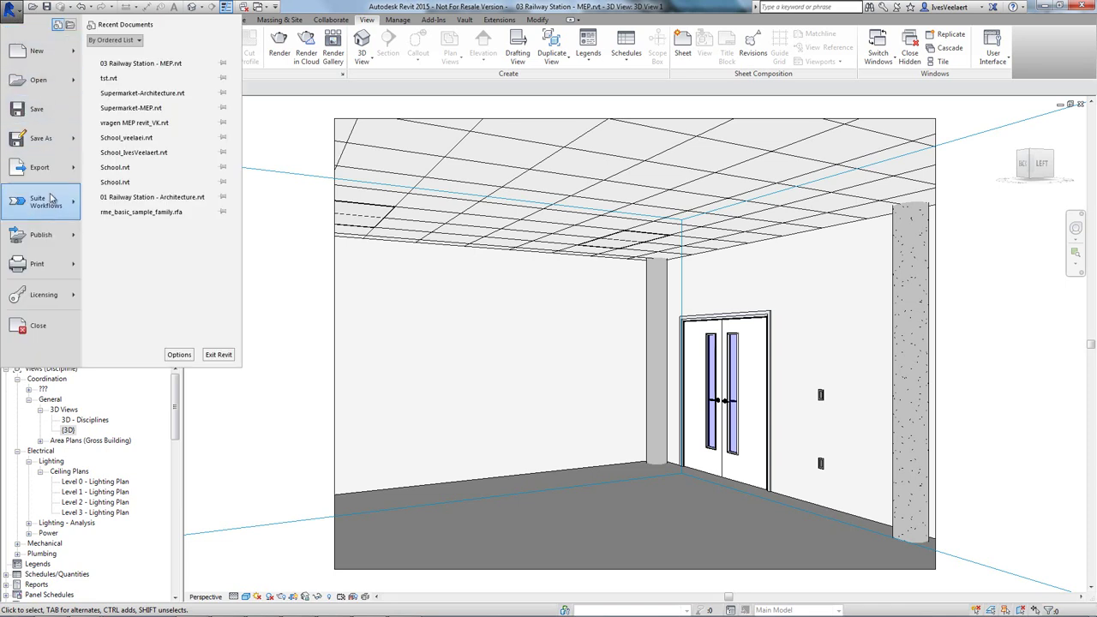
{"action": "mouse_move", "coordinate": [51, 206]}
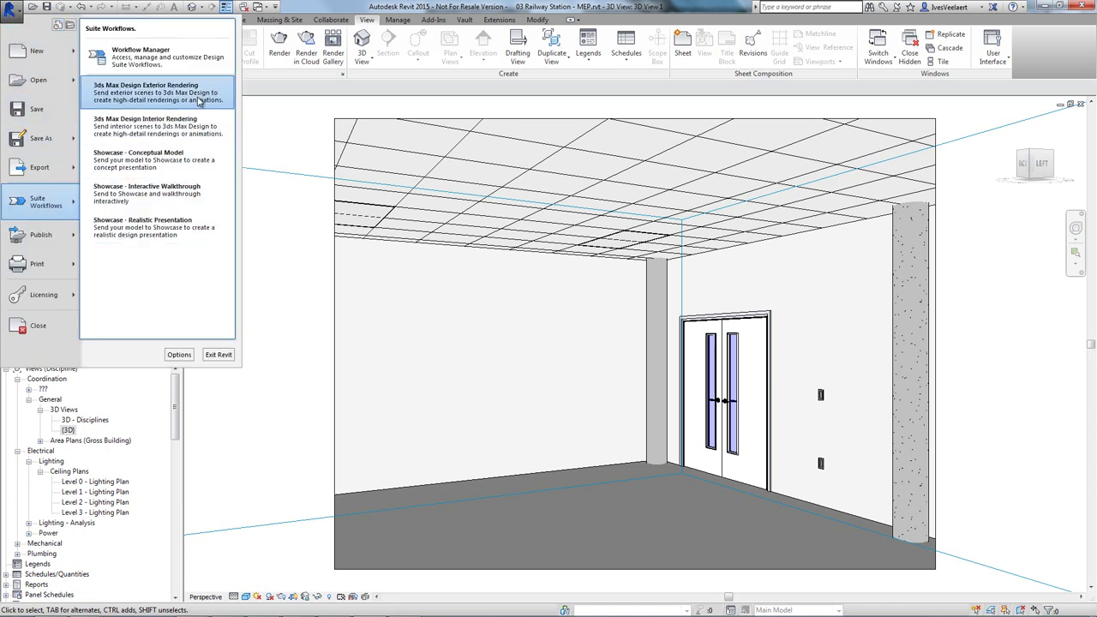
{"action": "left_click", "coordinate": [195, 128]}
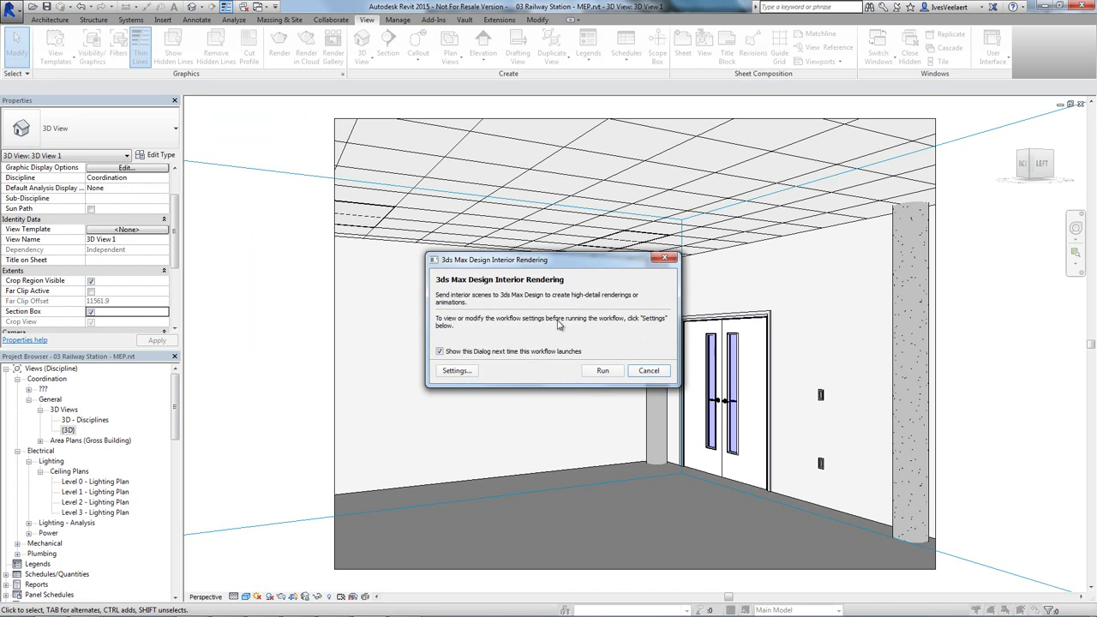
{"action": "left_click", "coordinate": [457, 370]}
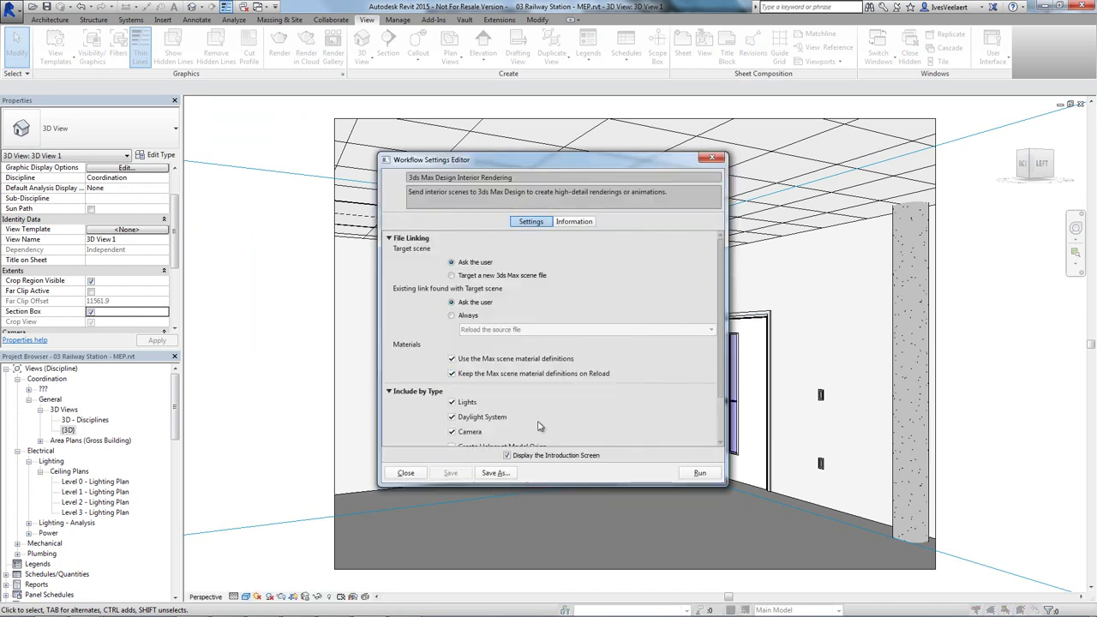
{"action": "left_click", "coordinate": [699, 473]}
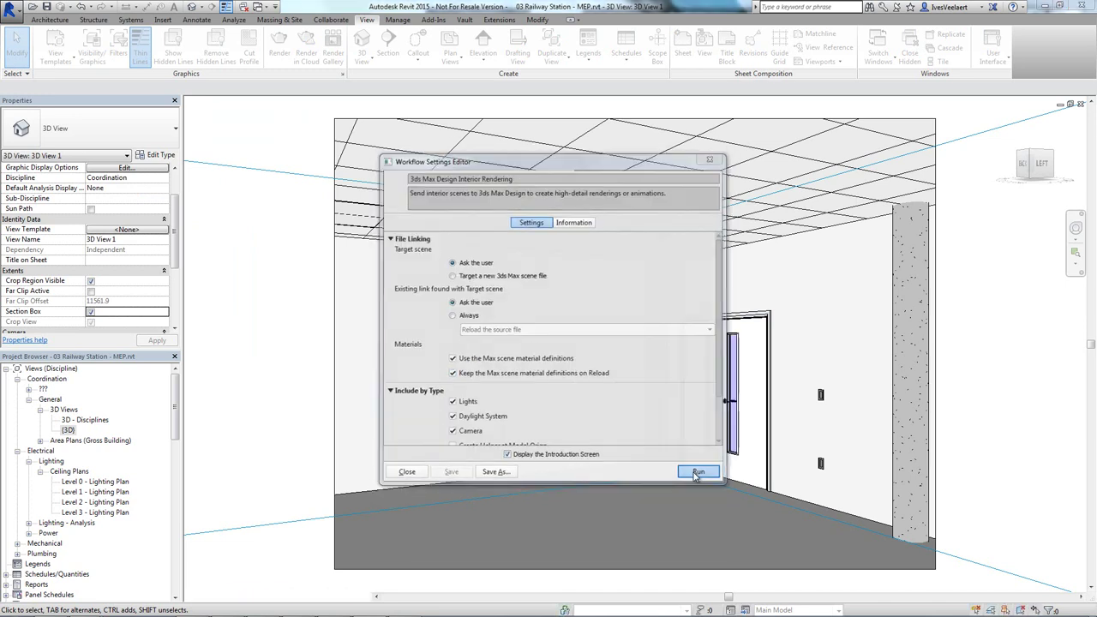
Send the design to the active untitled 3ds Max session, replacing existing links
{"action": "left_click", "coordinate": [507, 302]}
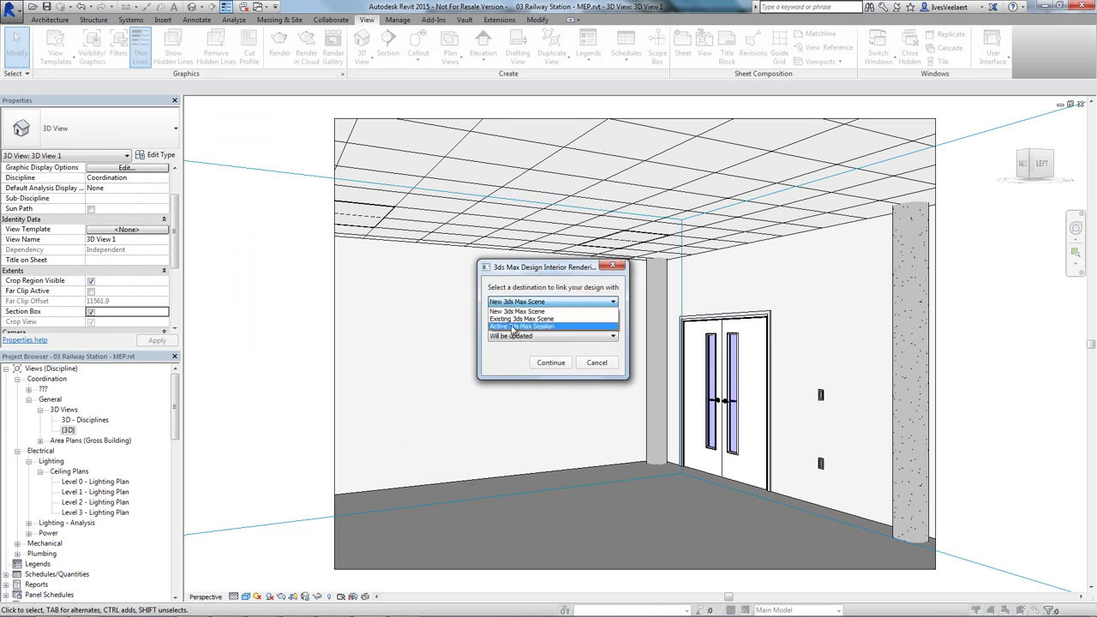
{"action": "left_click", "coordinate": [522, 326]}
{"action": "left_click", "coordinate": [516, 331]}
{"action": "left_click", "coordinate": [538, 375]}
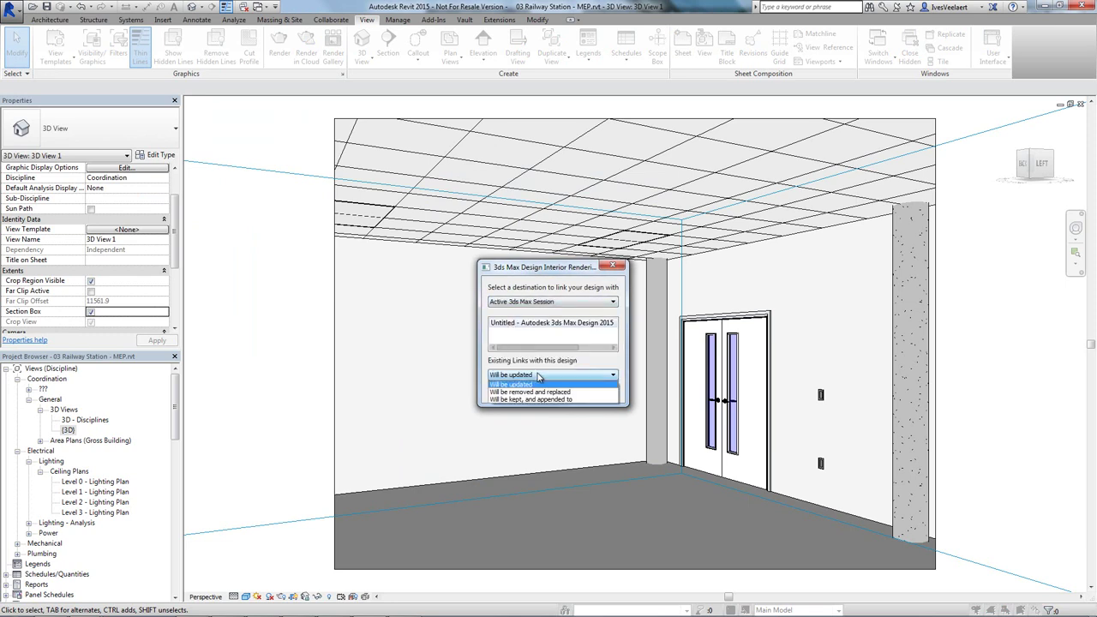
{"action": "left_click", "coordinate": [573, 394]}
{"action": "left_click", "coordinate": [551, 390]}
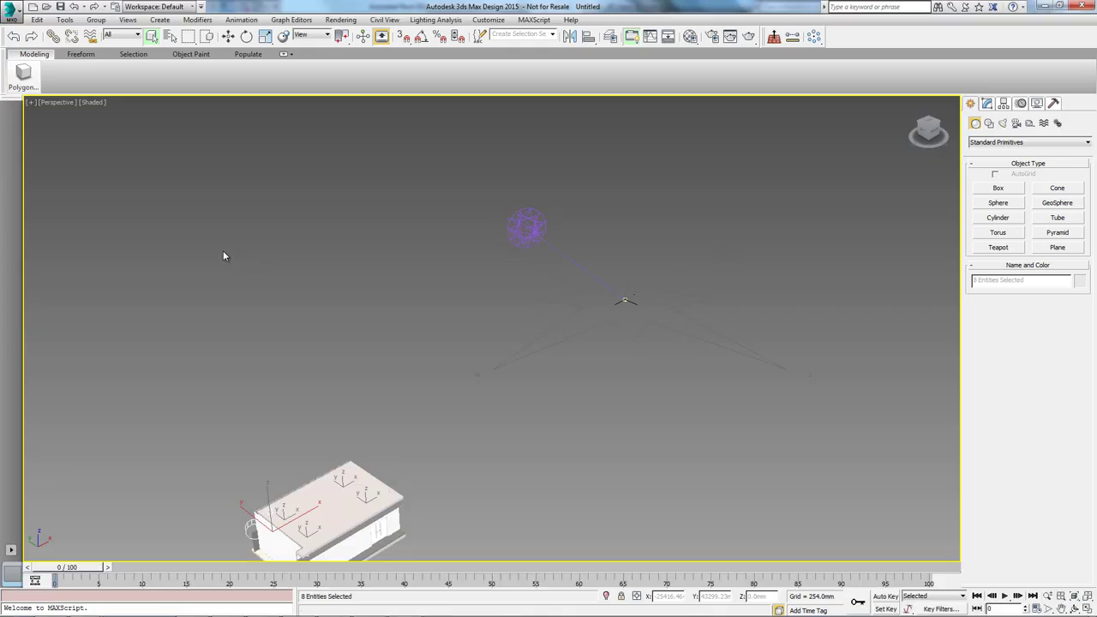
Frame the linked building and switch the viewport to the interior camera
{"action": "left_click", "coordinate": [226, 390]}
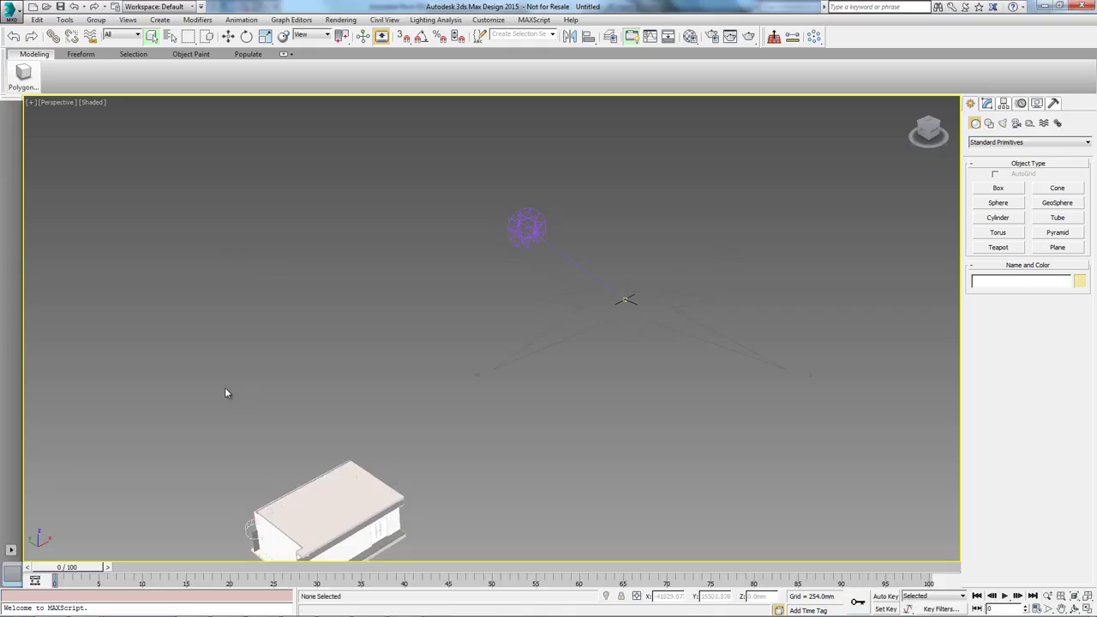
{"action": "middle_click_drag", "start_coordinate": [226, 390], "coordinate": [374, 328]}
{"action": "scroll", "coordinate": [431, 419], "scroll_direction": "up", "scroll_amount": 6}
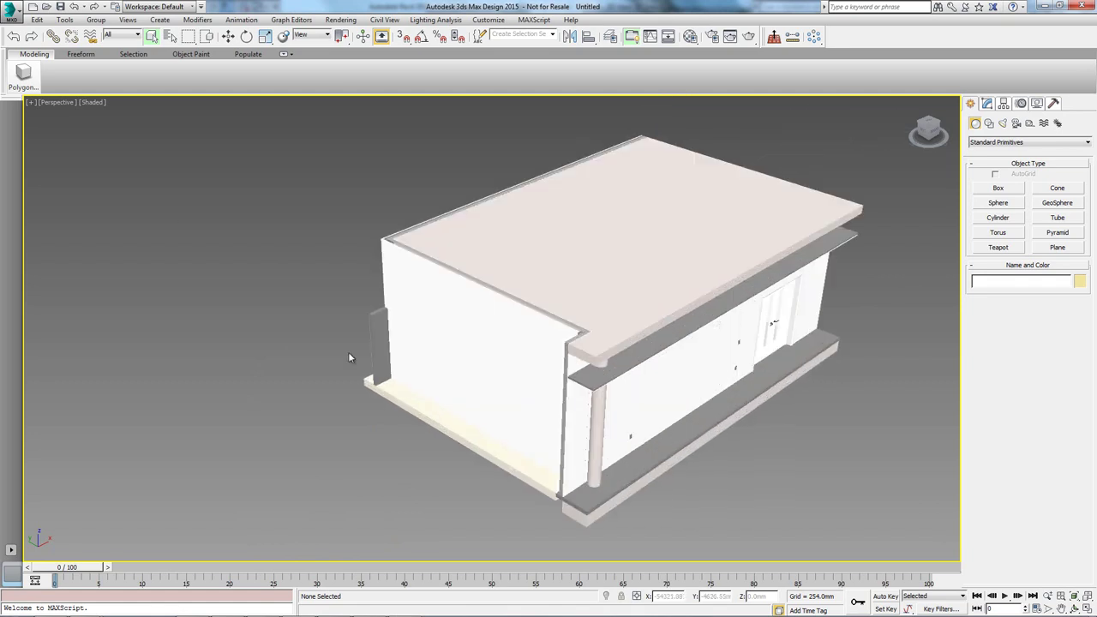
{"action": "left_click", "coordinate": [56, 102]}
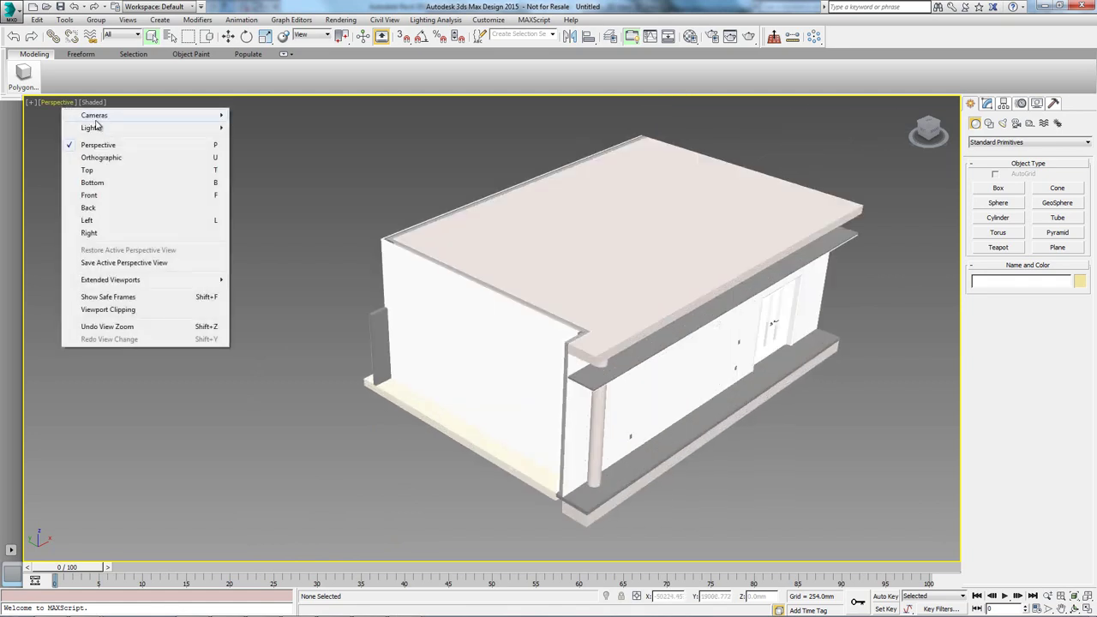
{"action": "mouse_move", "coordinate": [98, 118]}
{"action": "left_click", "coordinate": [266, 115]}
Open the scene's Asset Tracking list from References in the application menu
{"action": "left_click", "coordinate": [12, 11]}
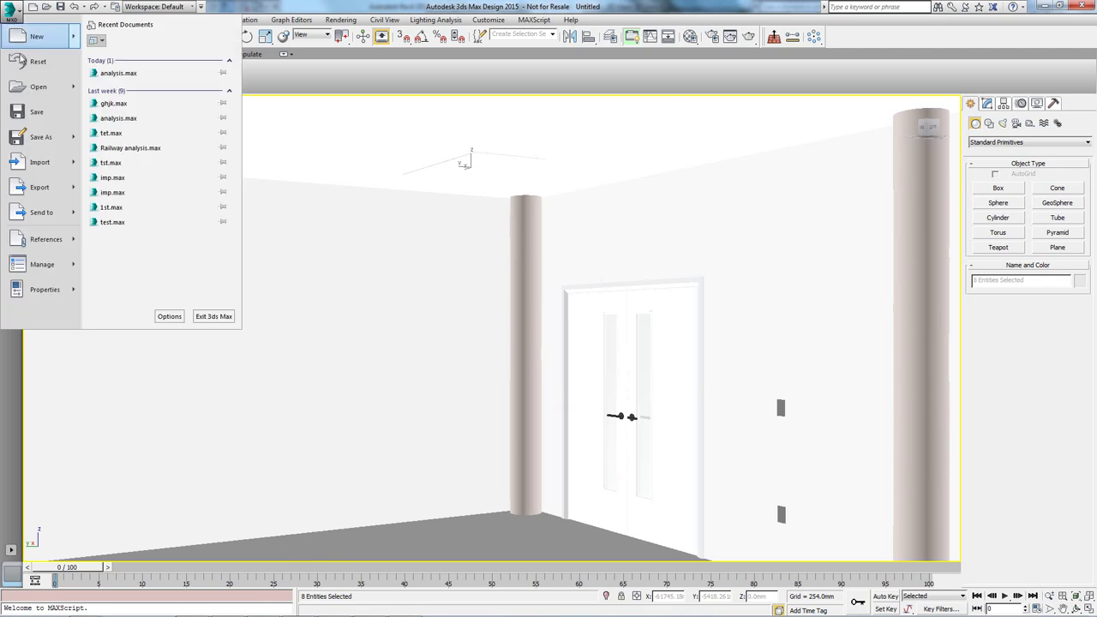
{"action": "mouse_move", "coordinate": [42, 249]}
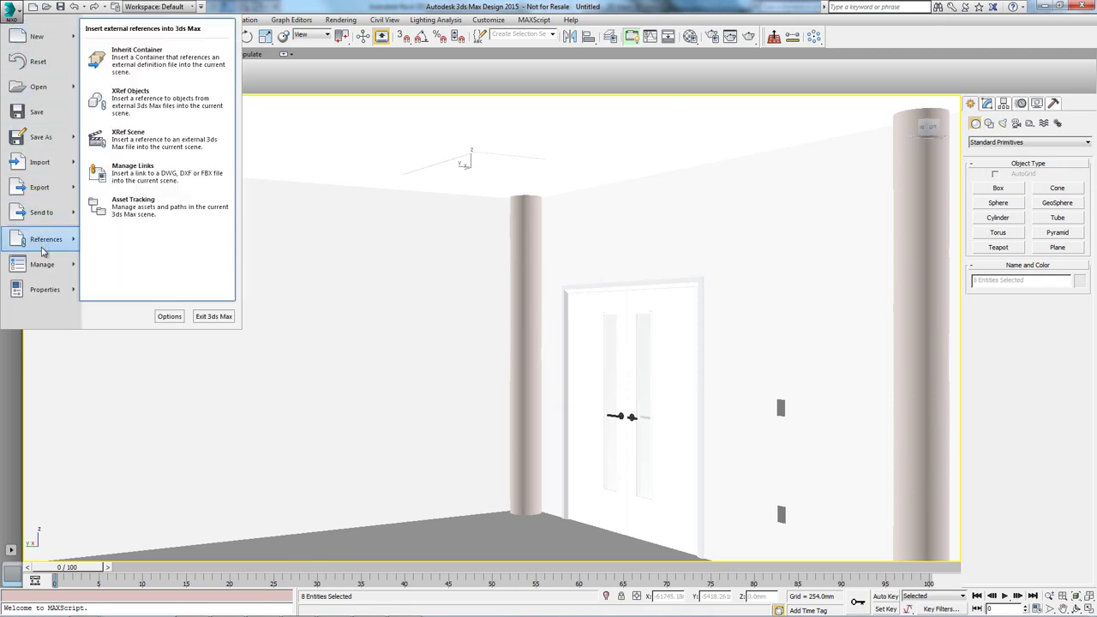
{"action": "left_click", "coordinate": [152, 214]}
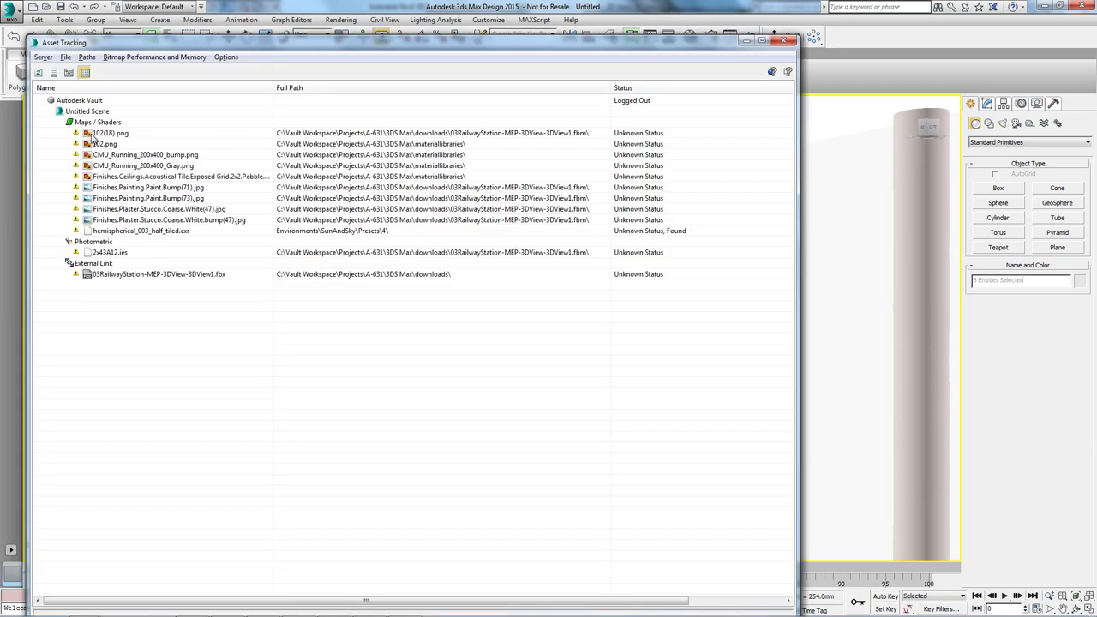
Log in to the Vault server from the Asset Tracking Server menu
{"action": "left_click", "coordinate": [43, 57]}
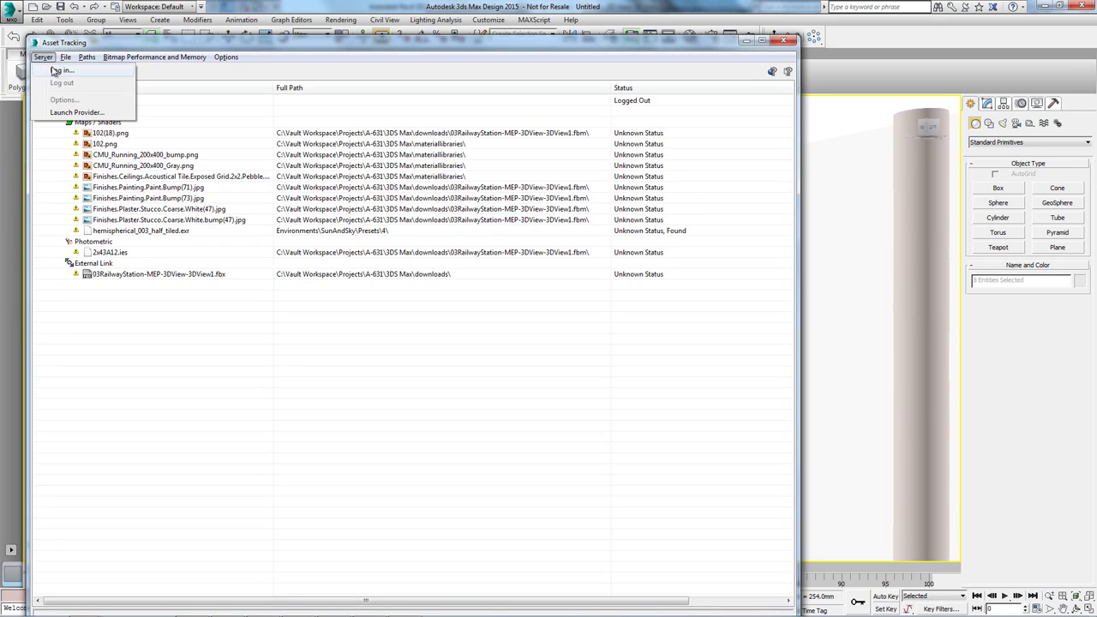
{"action": "left_click", "coordinate": [57, 70]}
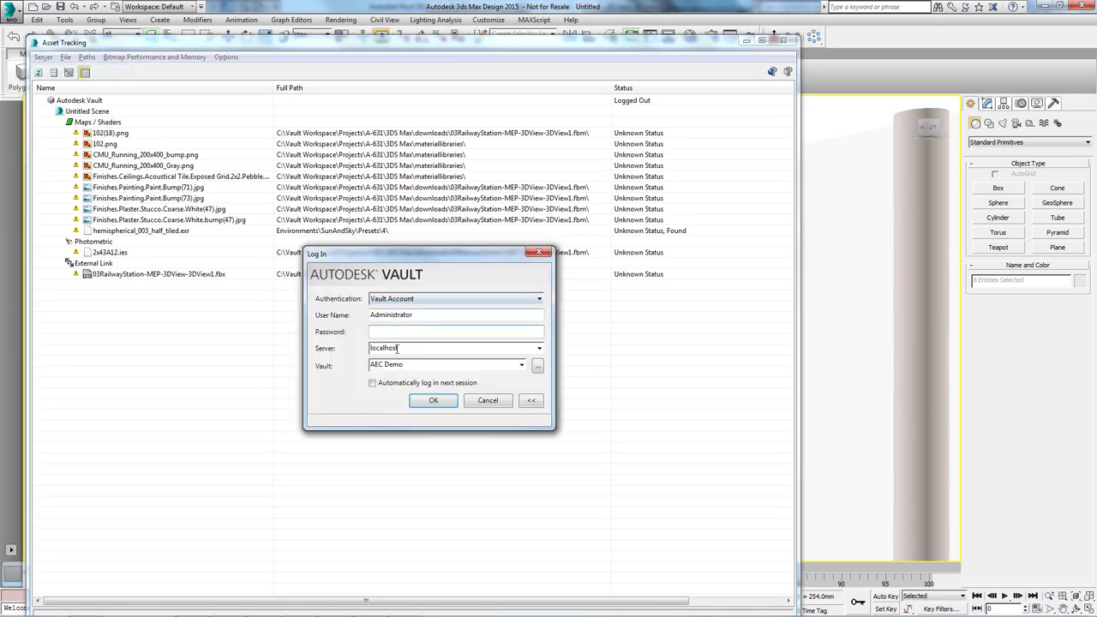
{"action": "left_click", "coordinate": [432, 402]}
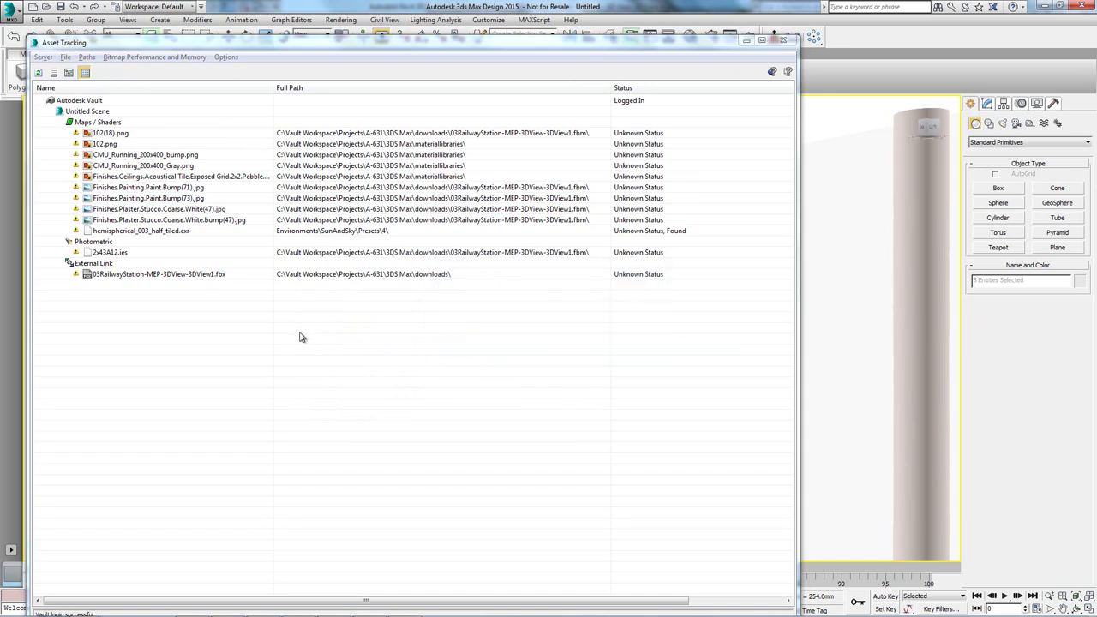
Make all asset paths, from 102(18).png to the 03RailwayStation fbx, relative to the project folder
{"action": "left_click", "coordinate": [171, 275]}
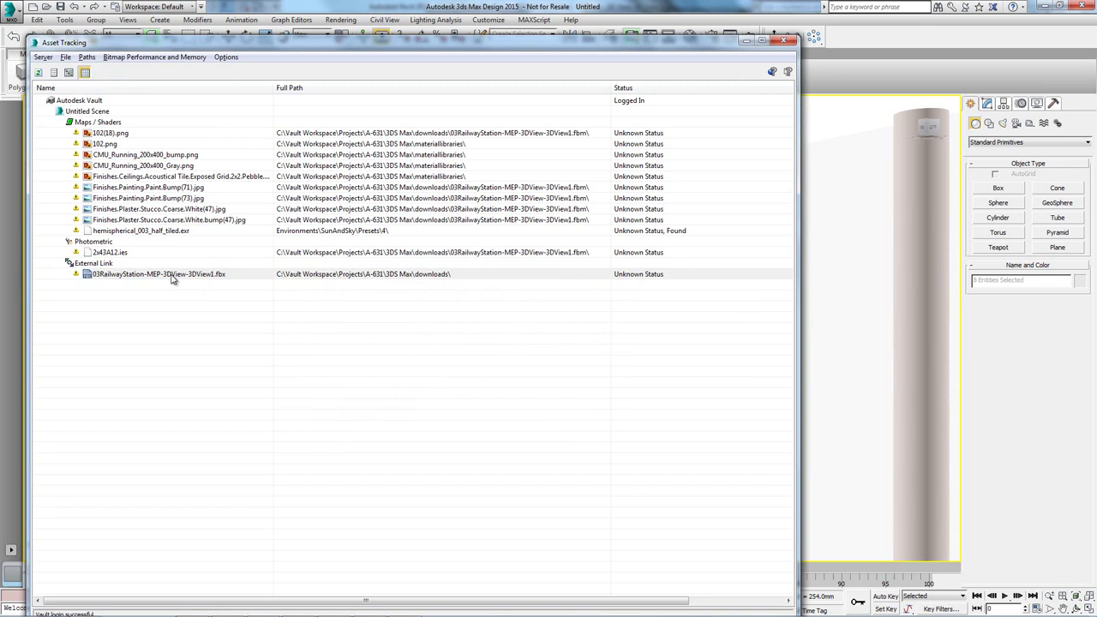
{"action": "left_click", "coordinate": [133, 133], "text": "shift"}
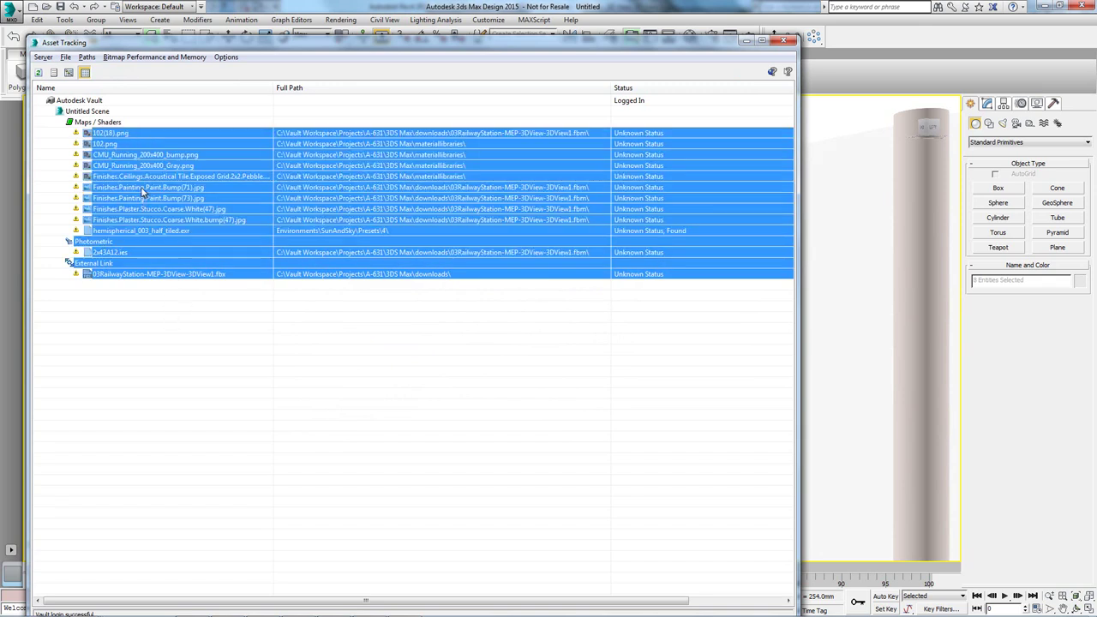
{"action": "right_click", "coordinate": [138, 170]}
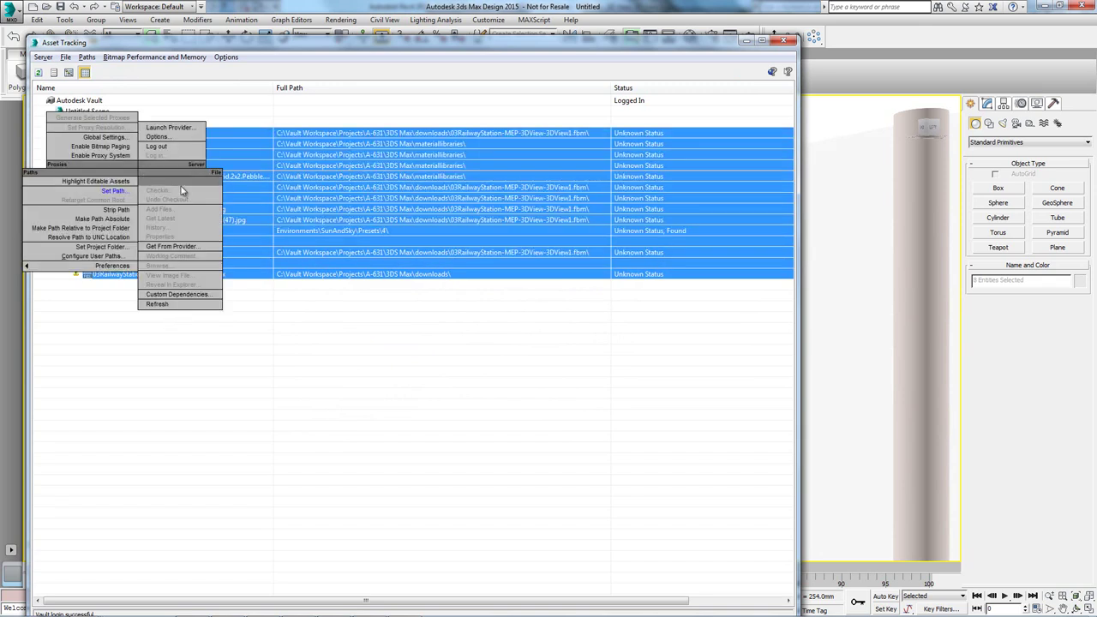
{"action": "left_click", "coordinate": [72, 228]}
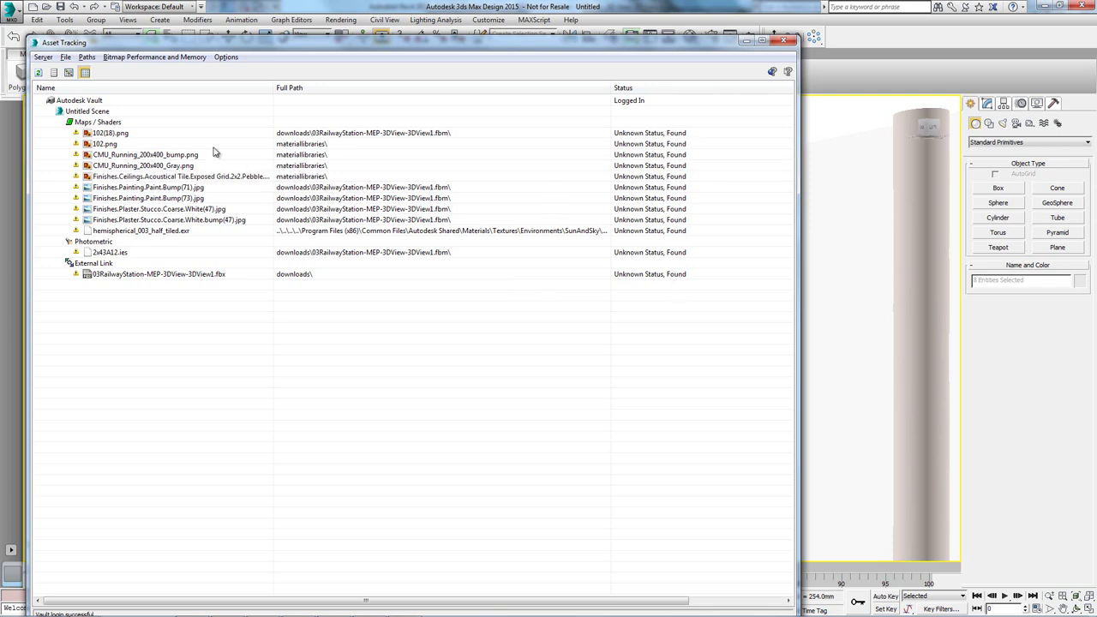
Save the scene as analysis.max
{"action": "left_click", "coordinate": [10, 10]}
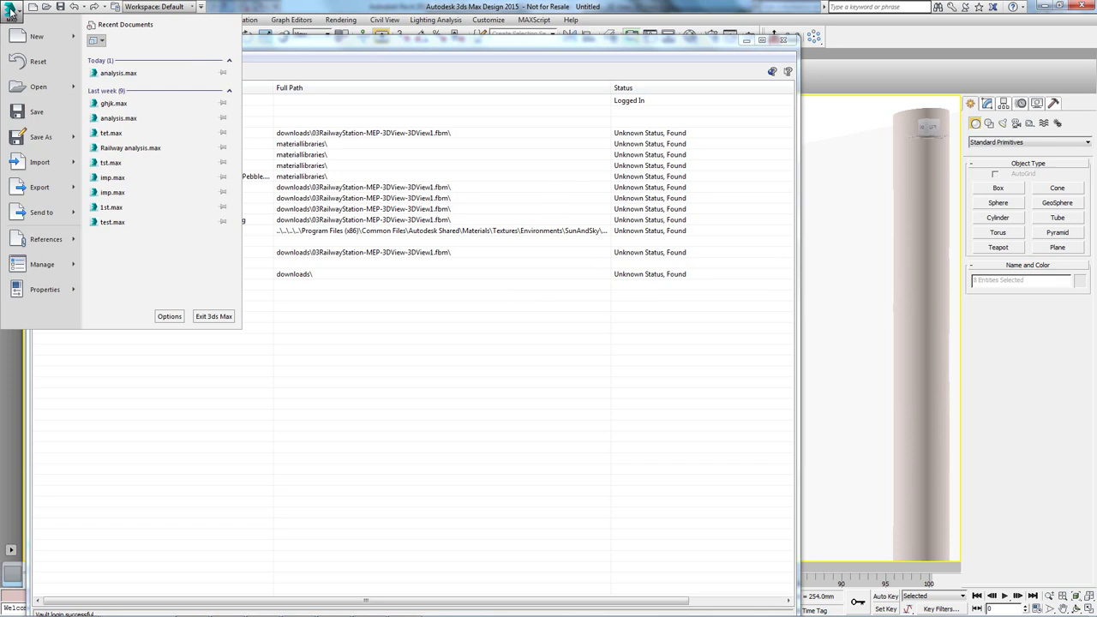
{"action": "left_click", "coordinate": [35, 137]}
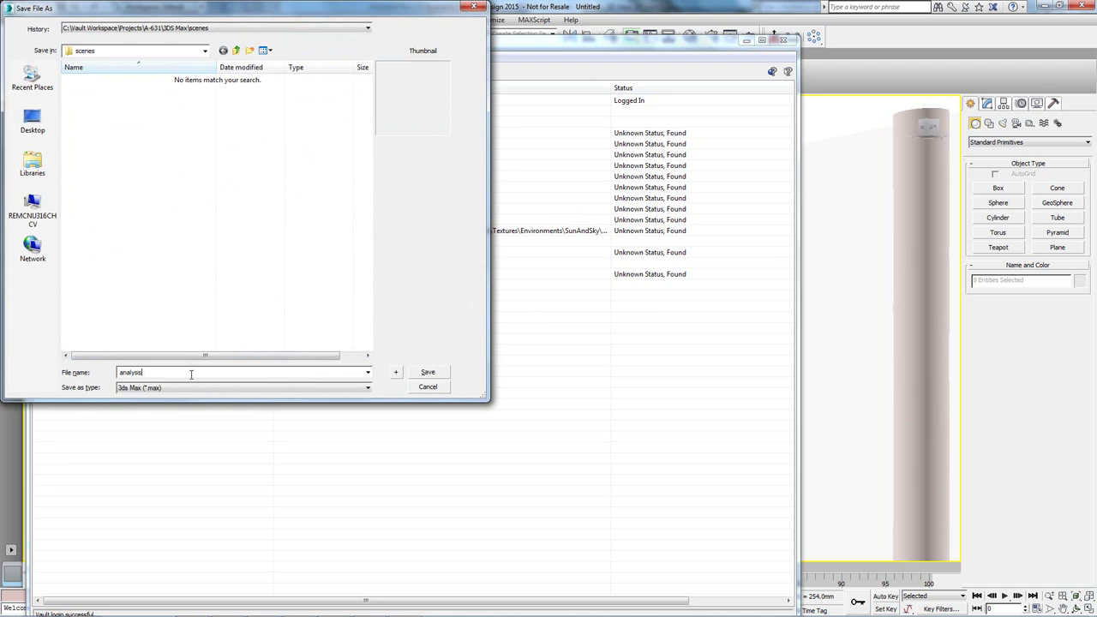
{"action": "type", "text": "analysis"}
{"action": "key", "text": "Return"}
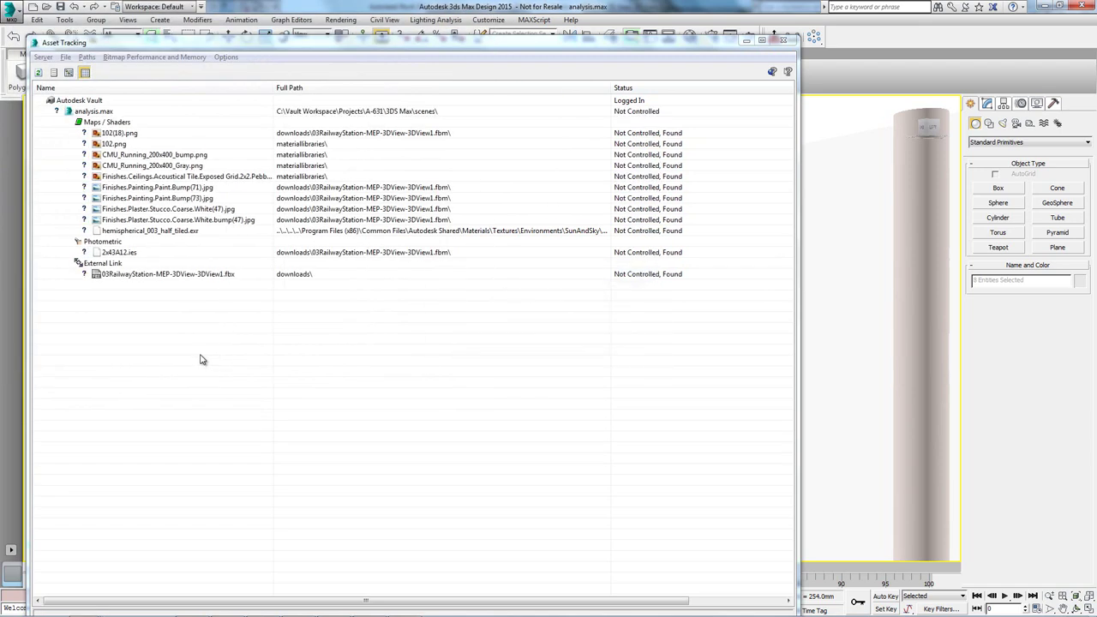
Add all tracked assets to Vault
{"action": "left_click", "coordinate": [129, 135]}
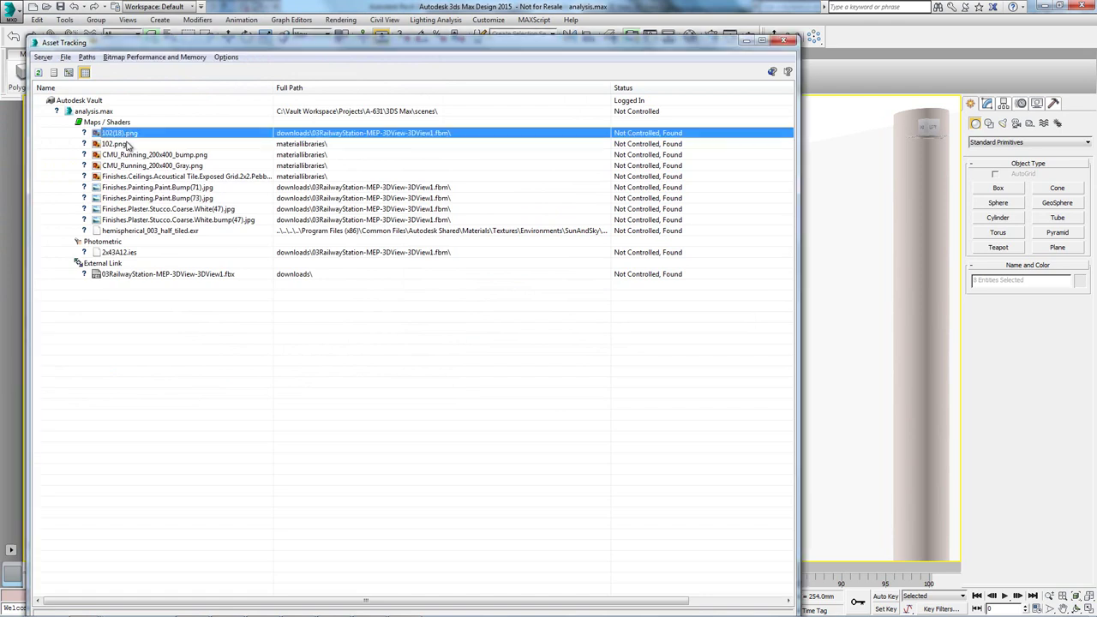
{"action": "left_click", "coordinate": [150, 276], "text": "shift"}
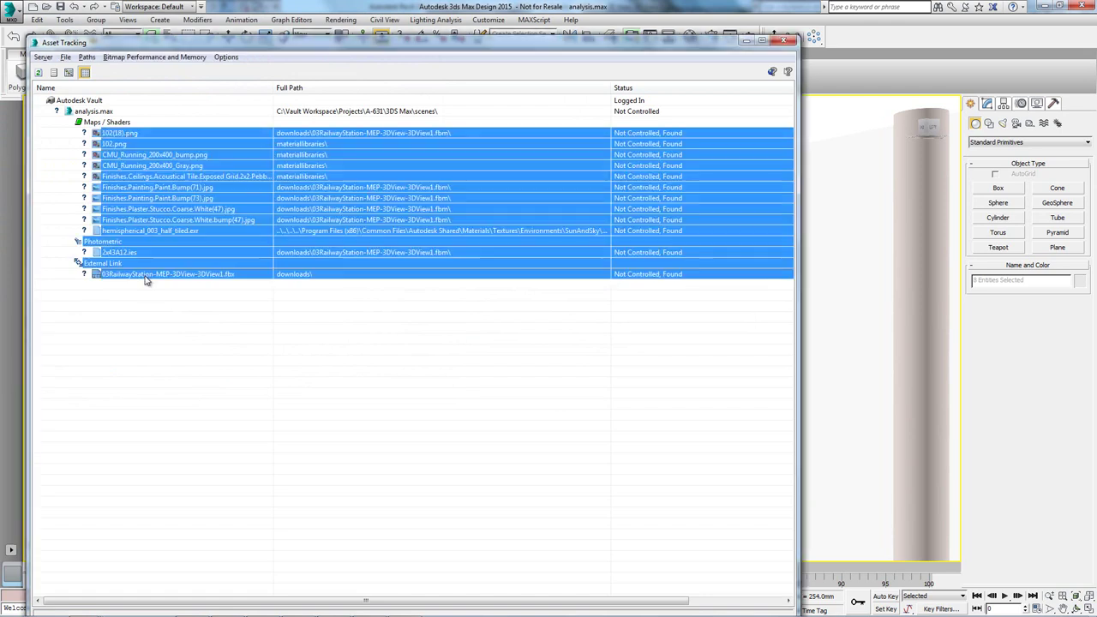
{"action": "right_click", "coordinate": [135, 195]}
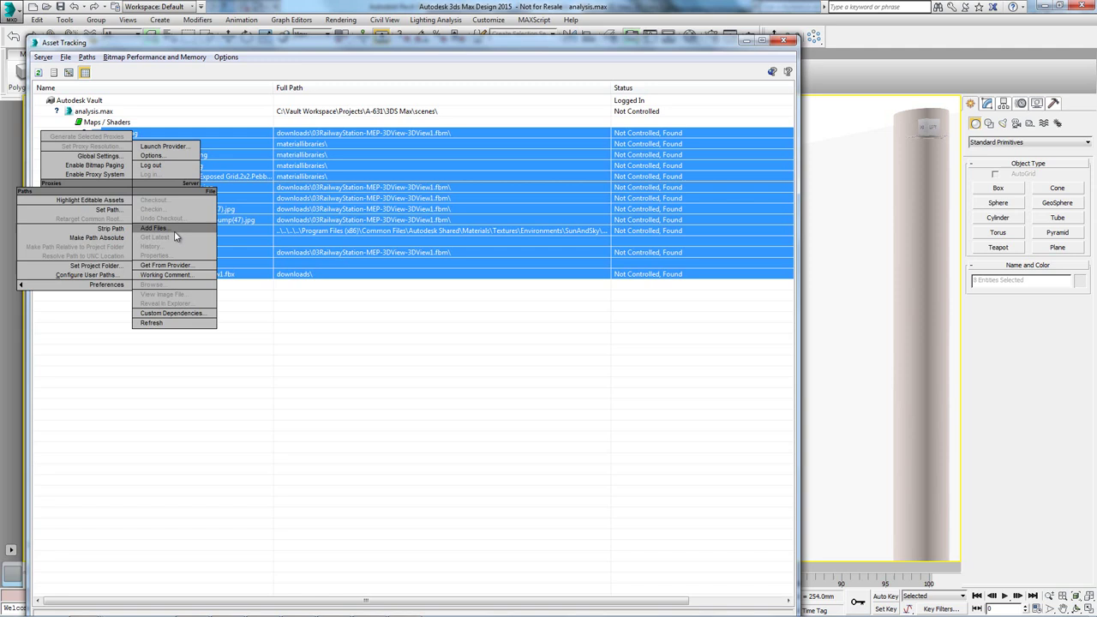
{"action": "left_click", "coordinate": [154, 228]}
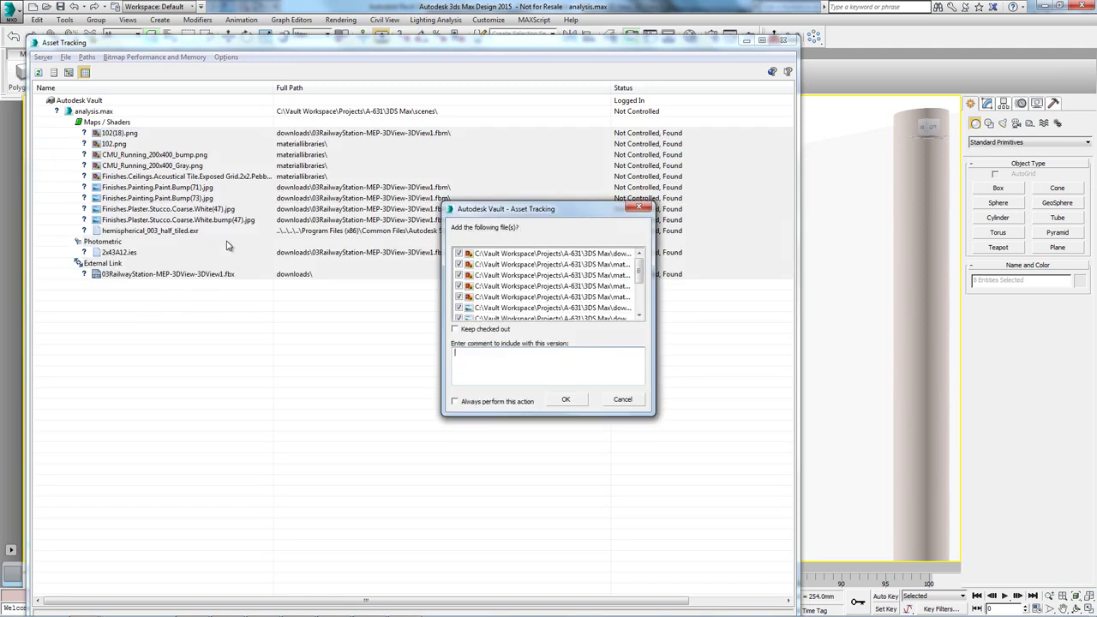
{"action": "left_click", "coordinate": [562, 399]}
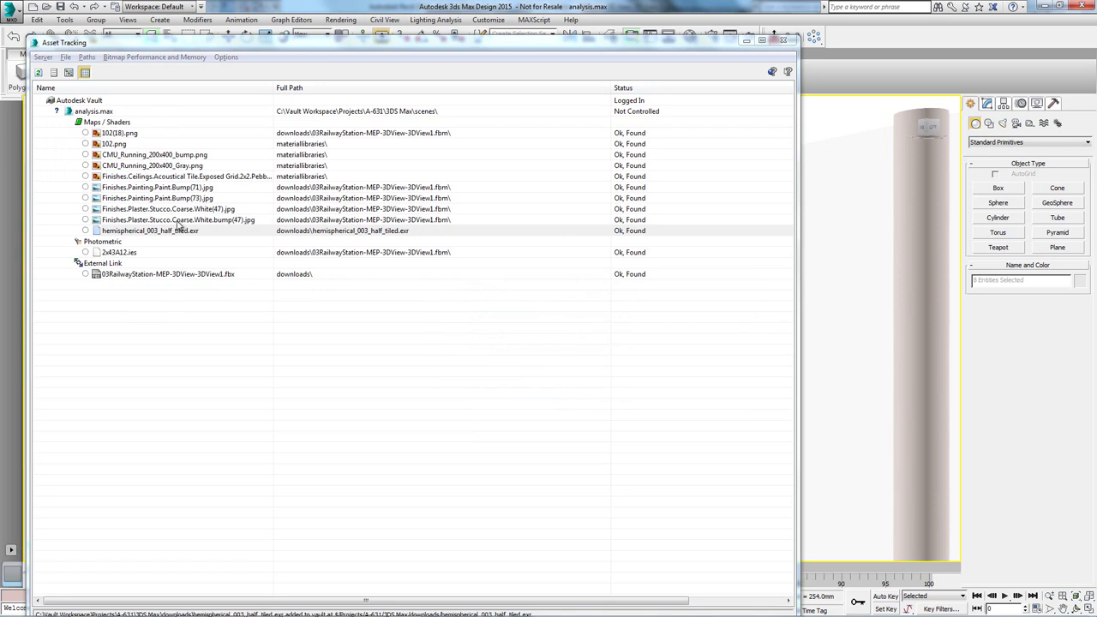
Check out all the asset rows through the fbx link
{"action": "left_click", "coordinate": [144, 135]}
{"action": "left_click", "coordinate": [172, 273], "text": "shift"}
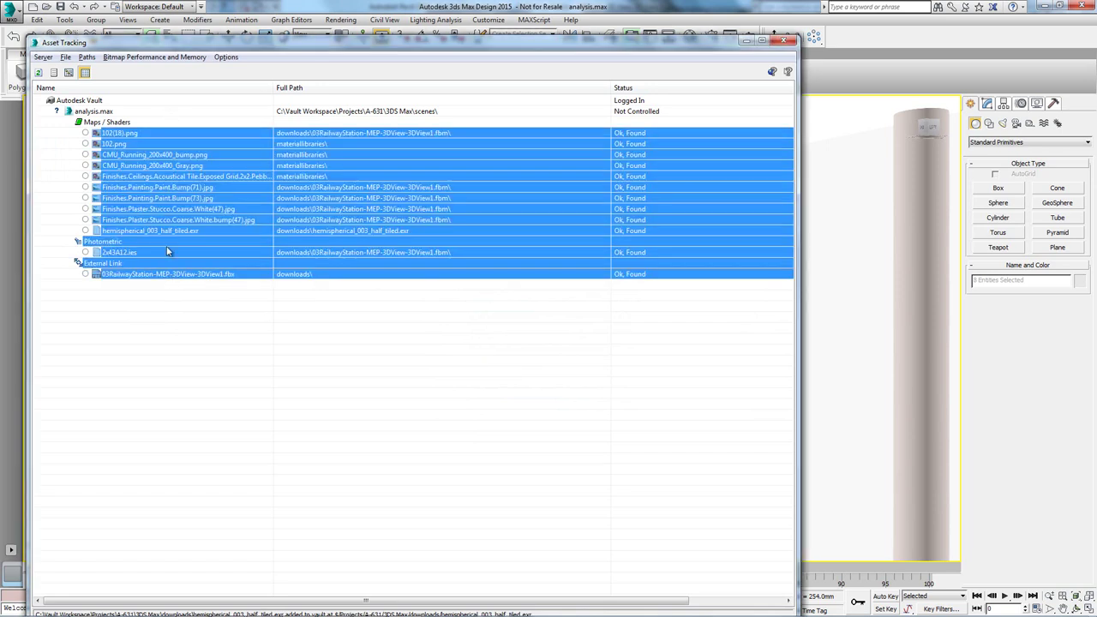
{"action": "right_click", "coordinate": [38, 105]}
{"action": "left_click", "coordinate": [199, 175]}
{"action": "left_click", "coordinate": [560, 394]}
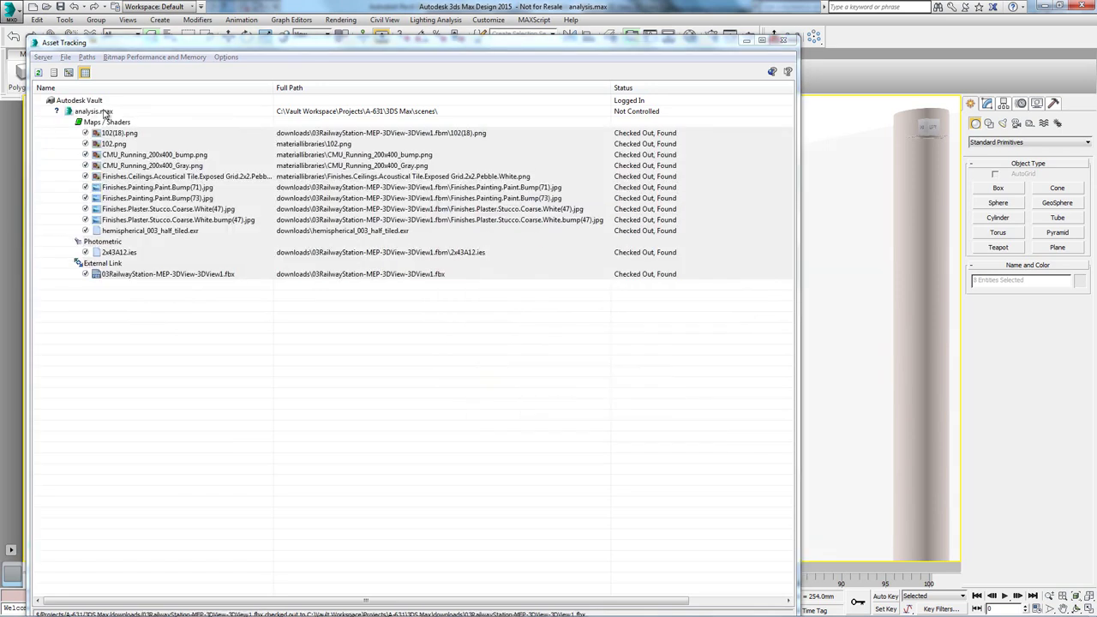
Add analysis.max itself to Vault
{"action": "left_click", "coordinate": [108, 114]}
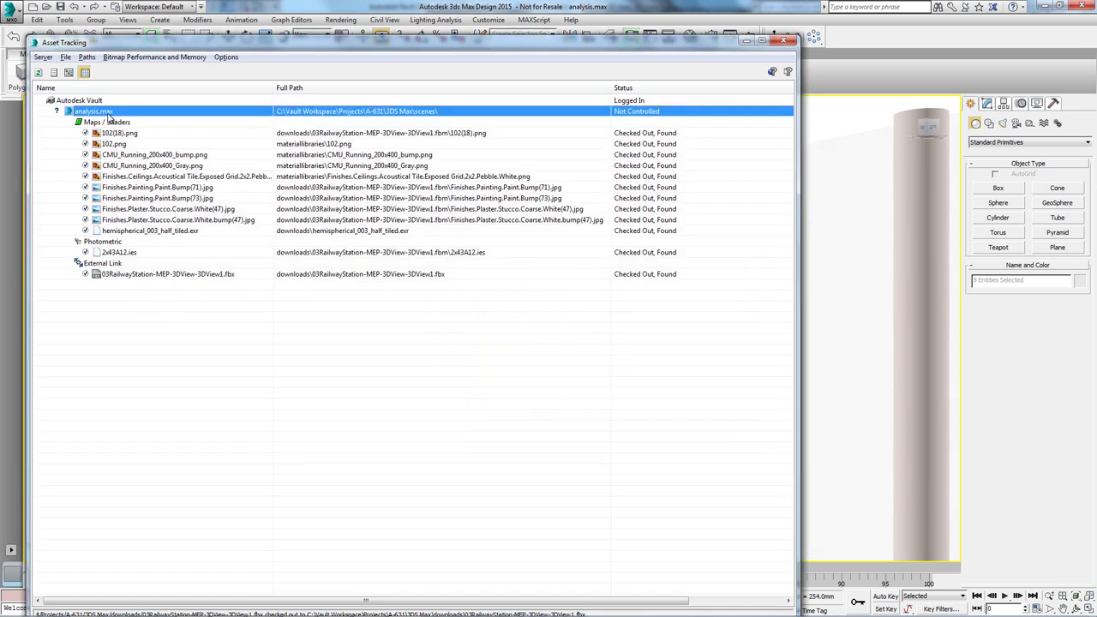
{"action": "right_click", "coordinate": [108, 117]}
{"action": "left_click", "coordinate": [158, 151]}
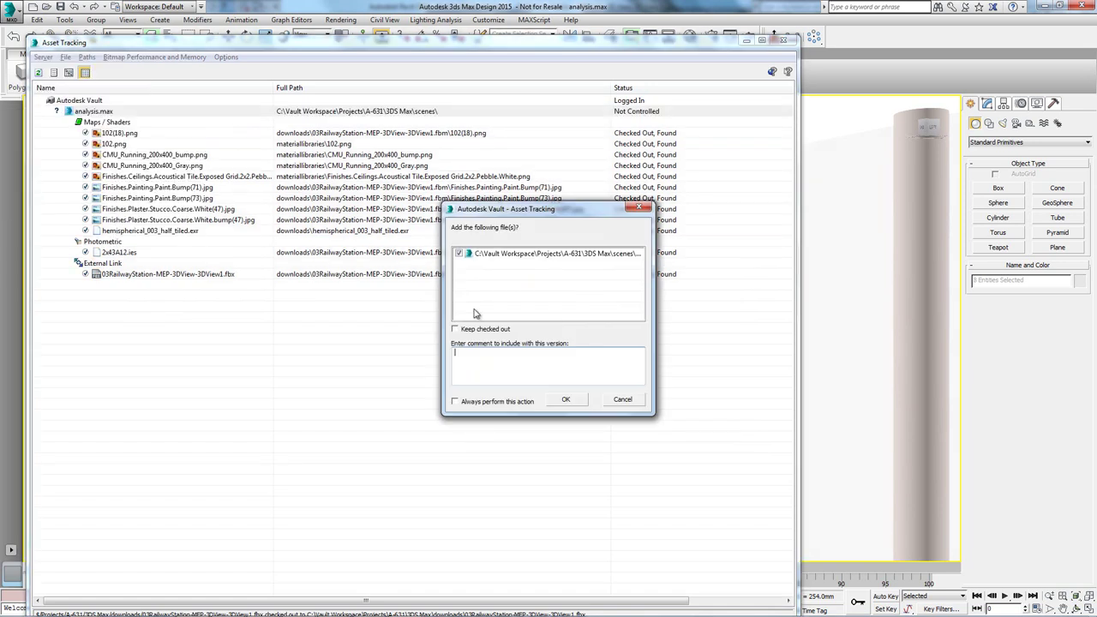
{"action": "left_click", "coordinate": [566, 400]}
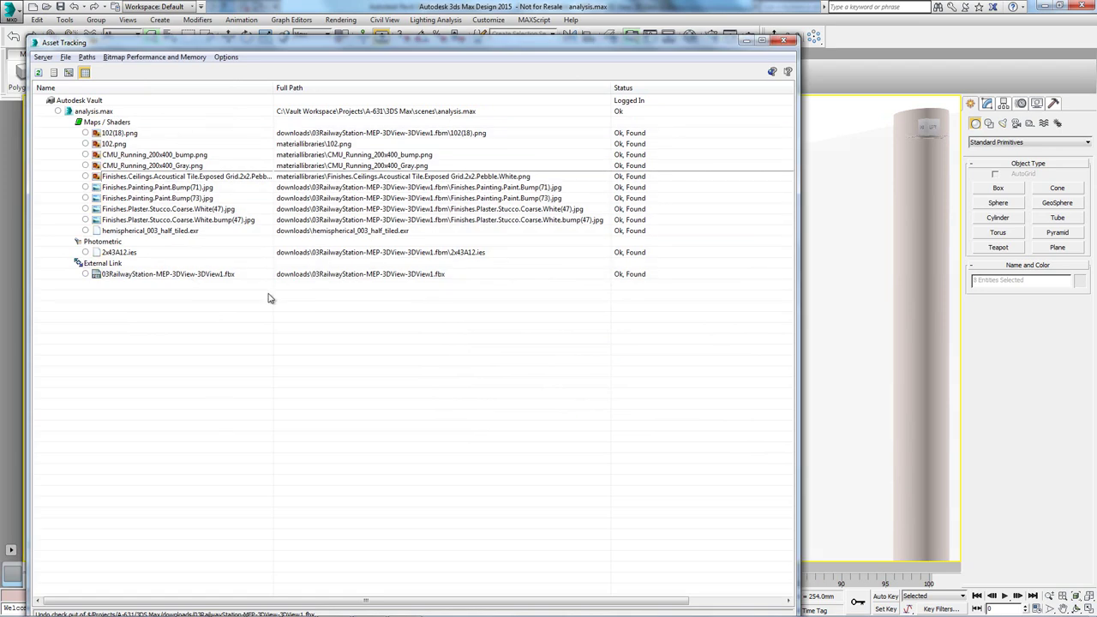
In the four-viewport layout, draw a light meter grid over the room, shortened to fit
{"action": "left_click", "coordinate": [782, 41]}
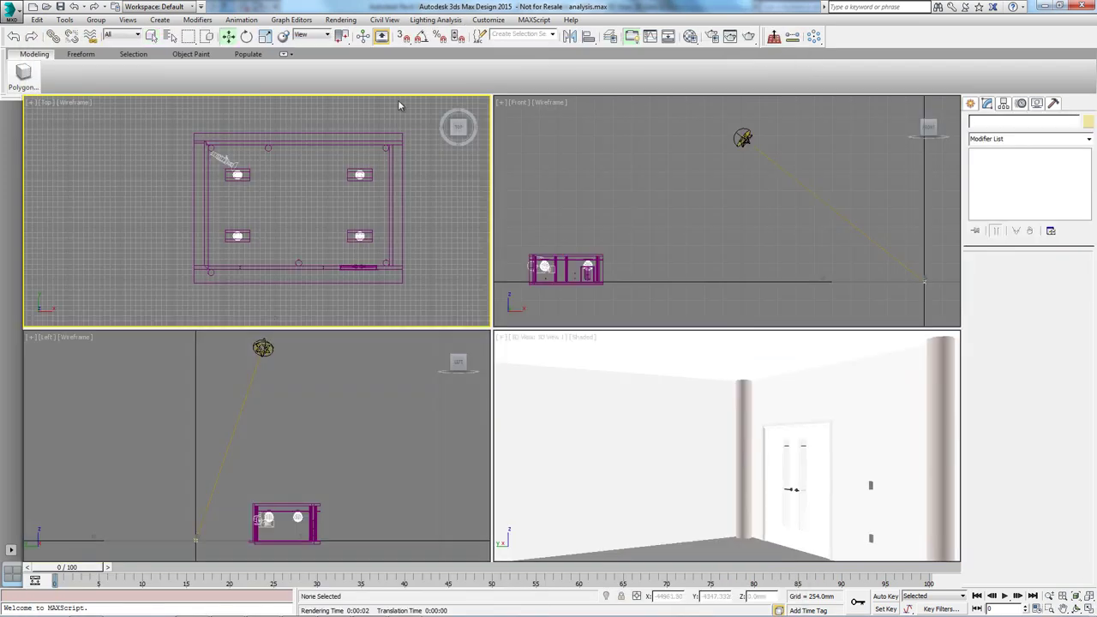
{"action": "left_click", "coordinate": [435, 20]}
{"action": "left_click", "coordinate": [435, 20]}
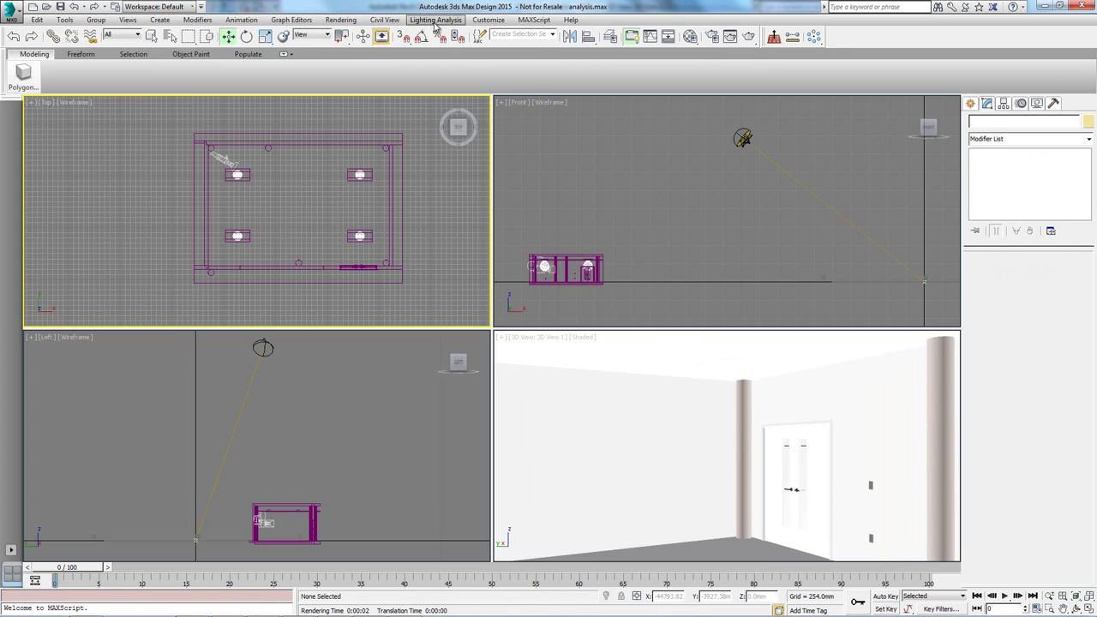
{"action": "left_click", "coordinate": [435, 19]}
{"action": "mouse_move", "coordinate": [442, 48]}
{"action": "left_click", "coordinate": [577, 79]}
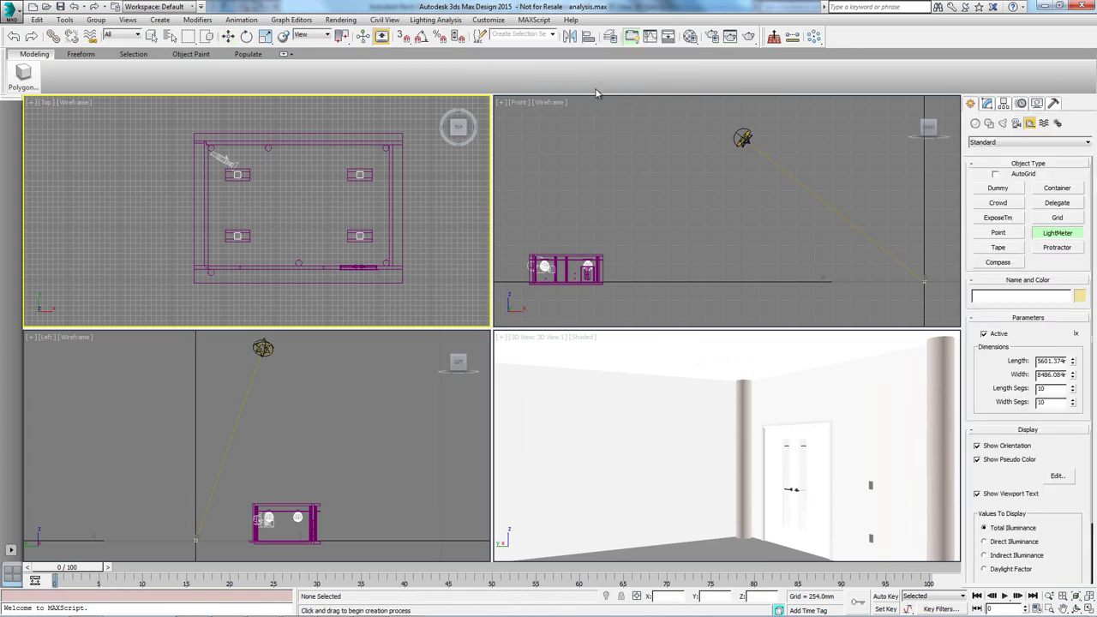
{"action": "left_click_drag", "start_coordinate": [200, 140], "coordinate": [390, 264]}
{"action": "left_click_drag", "start_coordinate": [1072, 365], "coordinate": [1073, 376]}
{"action": "left_click", "coordinate": [228, 36]}
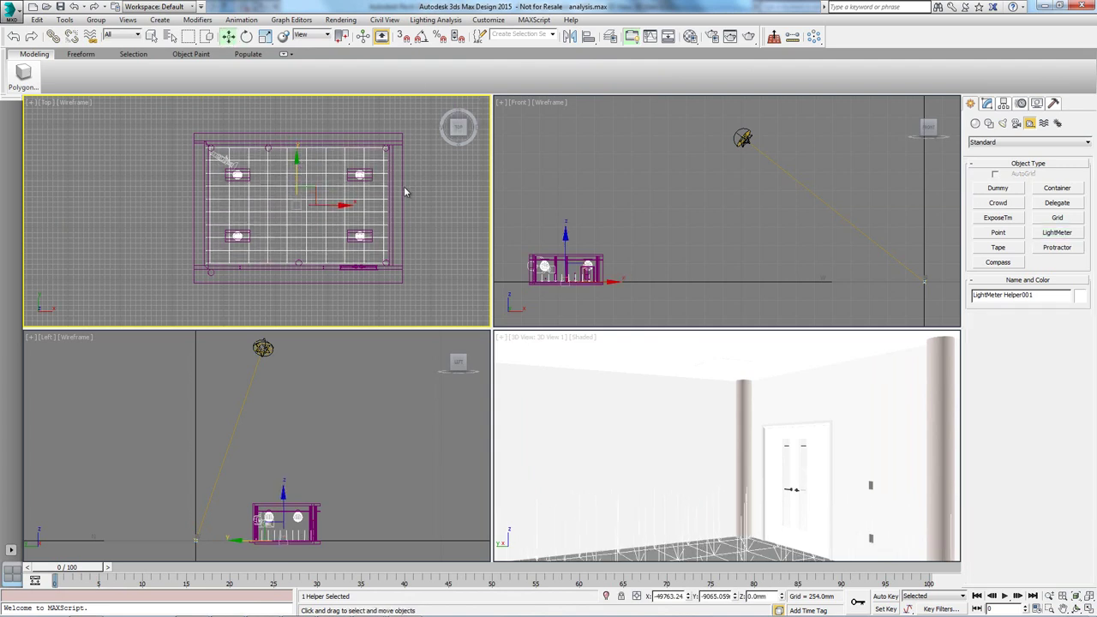
Raise the light meter to Z 1000 mm using exact position entry
{"action": "right_click", "coordinate": [228, 38]}
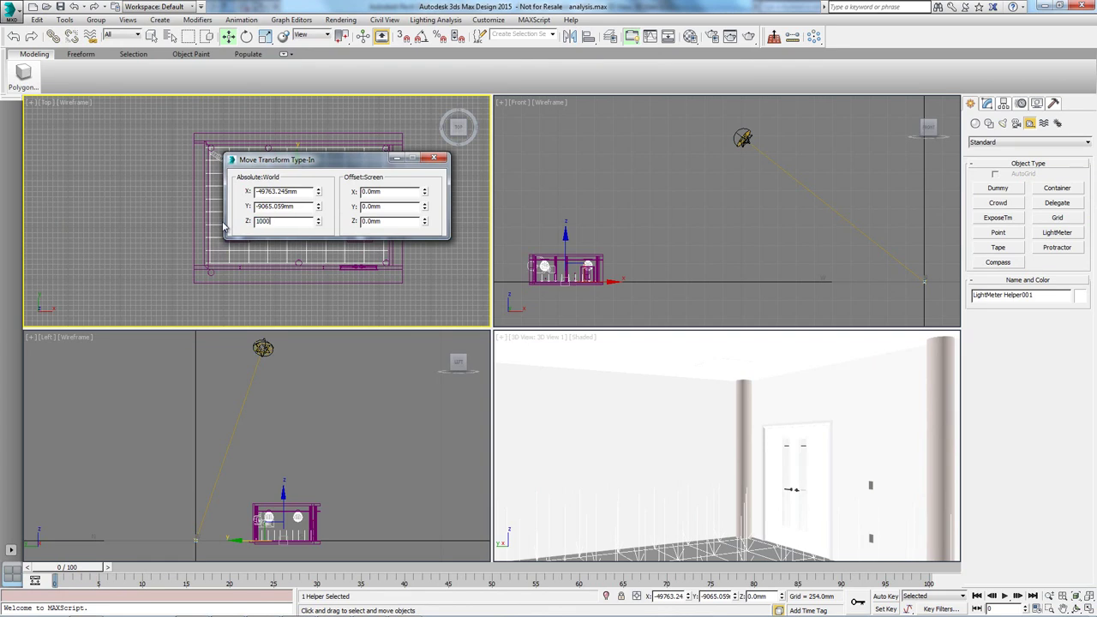
{"action": "key", "text": "Return"}
{"action": "left_click", "coordinate": [434, 160]}
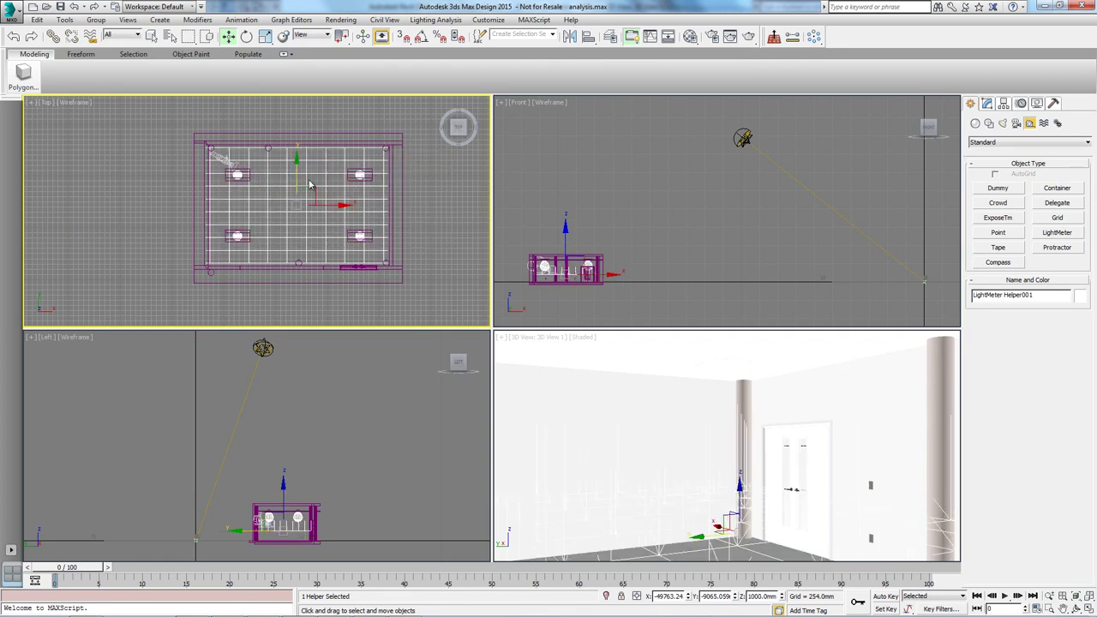
{"action": "left_click", "coordinate": [436, 19]}
Calculate illuminance for all light meters in the Lighting Analysis Assistant
{"action": "left_click", "coordinate": [454, 33]}
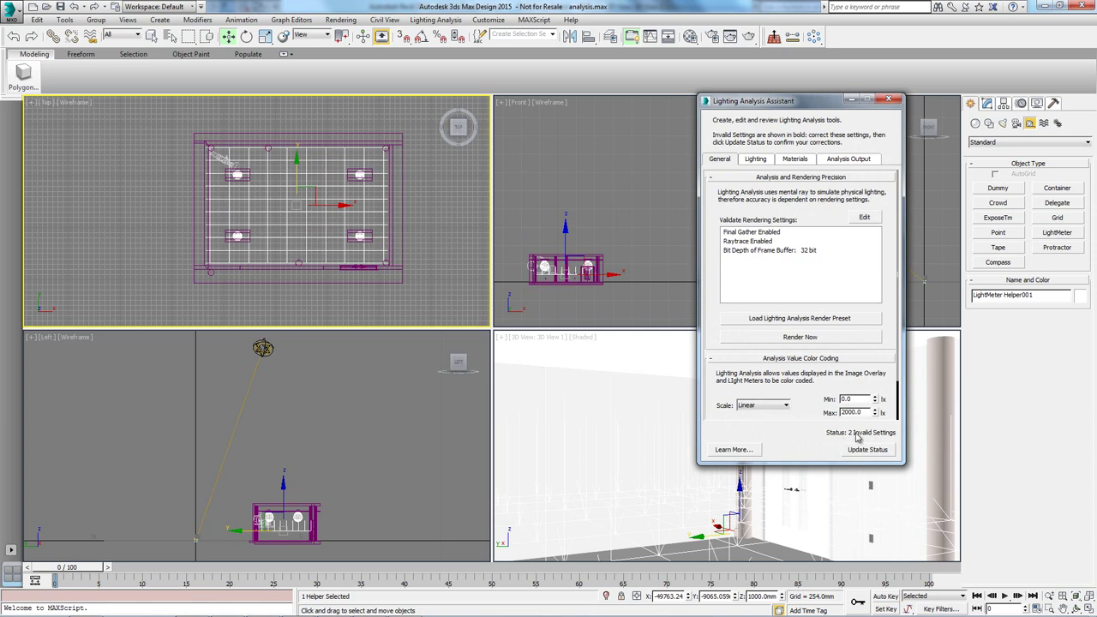
{"action": "left_click", "coordinate": [755, 159]}
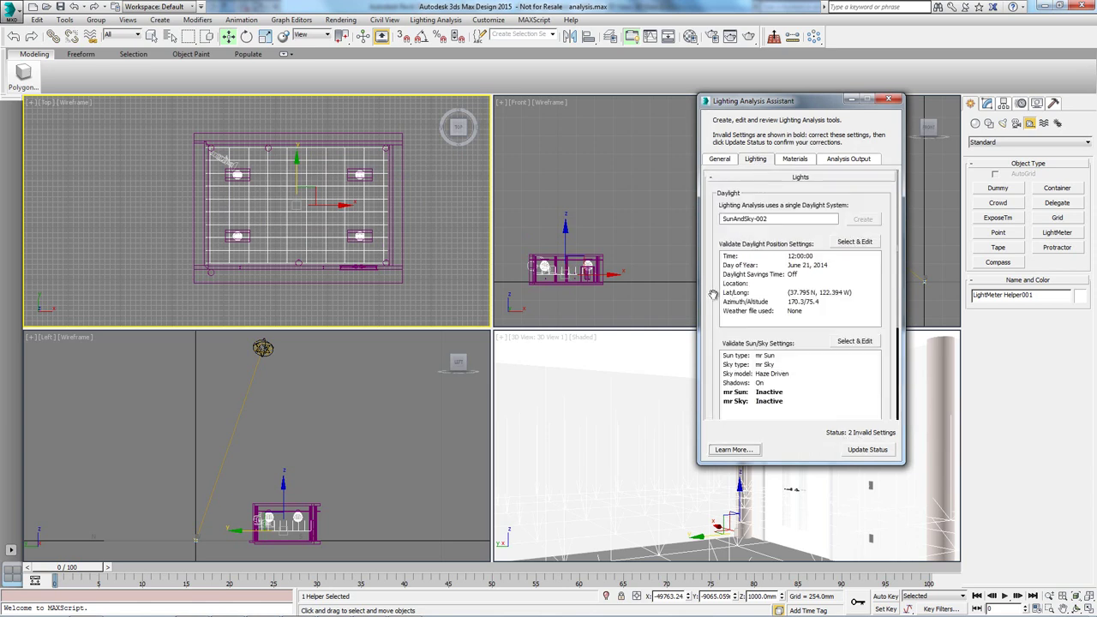
{"action": "scroll", "coordinate": [713, 294], "scroll_direction": "down", "scroll_amount": 3}
{"action": "left_click", "coordinate": [848, 159]}
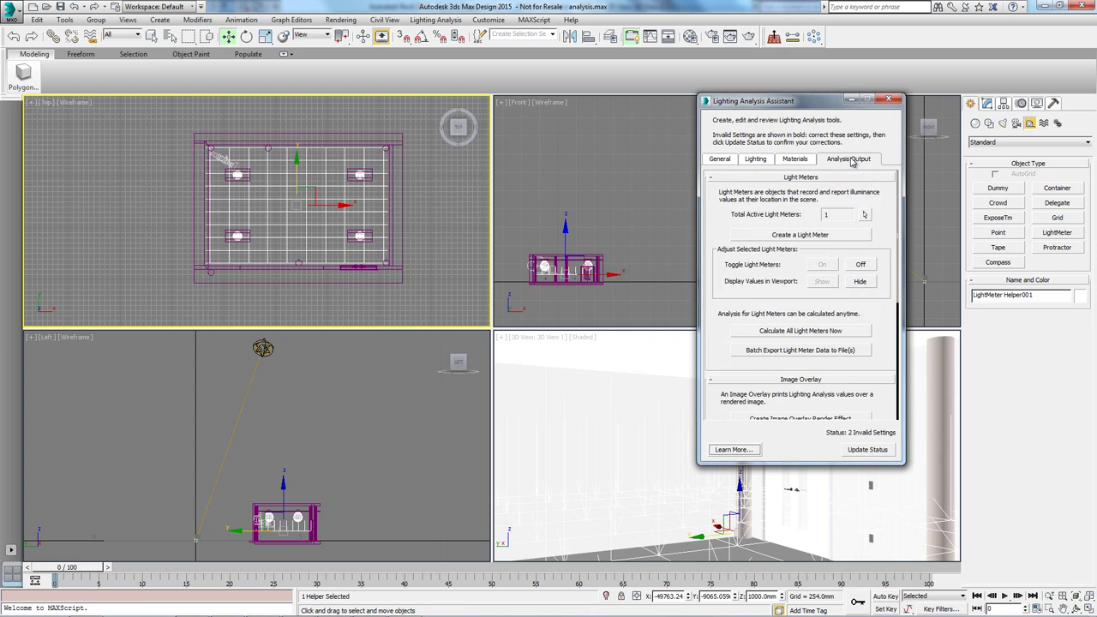
{"action": "left_click", "coordinate": [813, 335]}
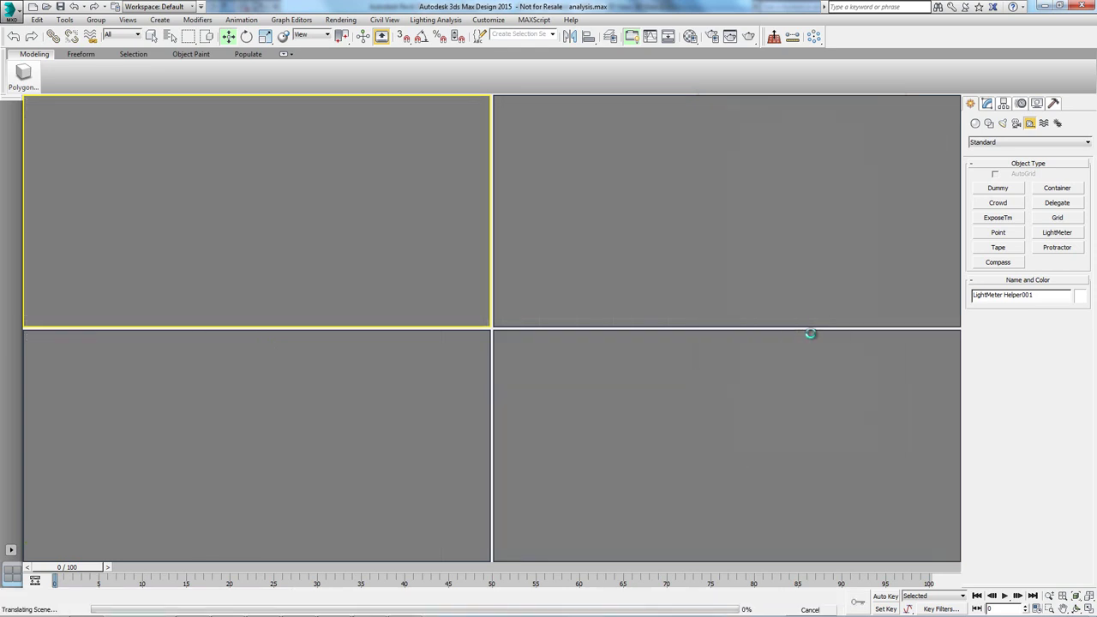
{"action": "left_click", "coordinate": [375, 264]}
{"action": "scroll", "coordinate": [376, 264], "scroll_direction": "up", "scroll_amount": 6}
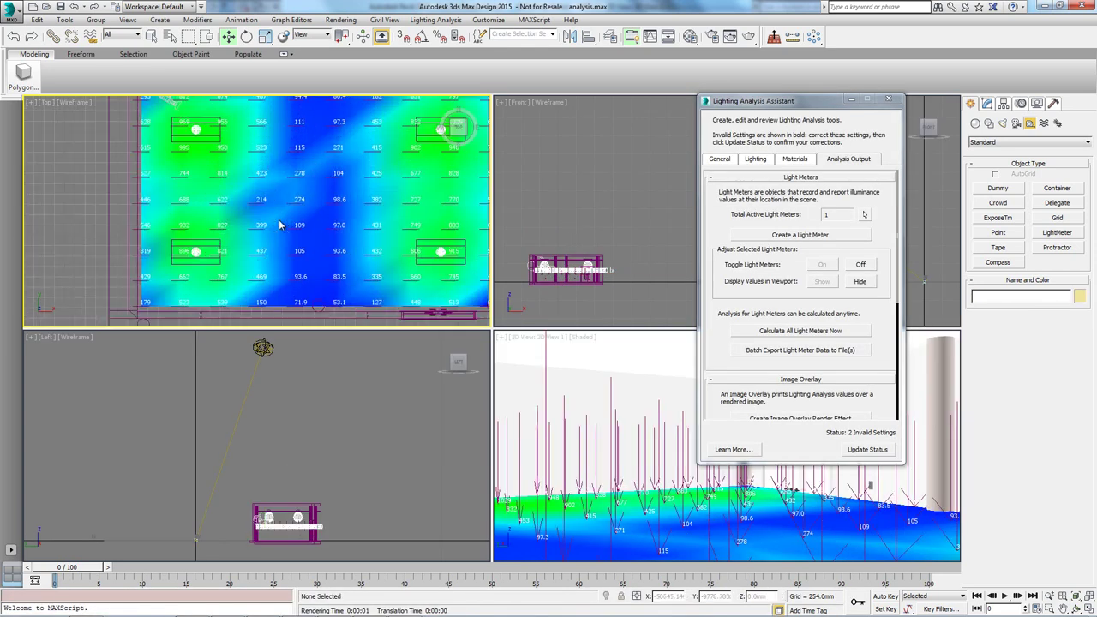
{"action": "scroll", "coordinate": [418, 292], "scroll_direction": "down", "scroll_amount": 3}
{"action": "middle_click_drag", "start_coordinate": [260, 150], "coordinate": [271, 175]}
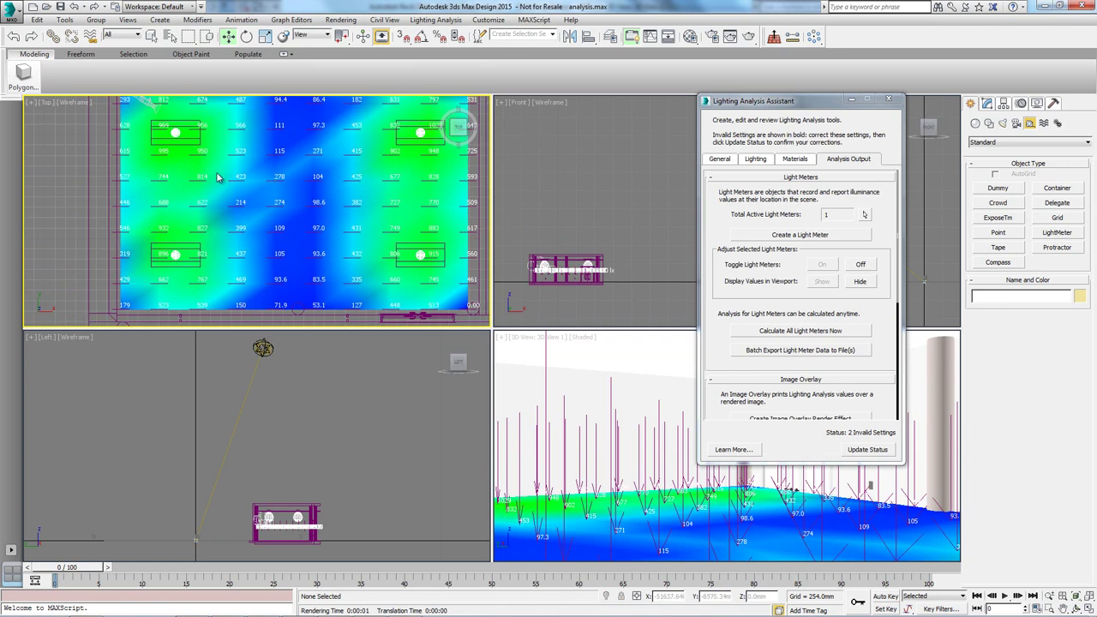
{"action": "scroll", "coordinate": [217, 177], "scroll_direction": "down", "scroll_amount": 1}
{"action": "scroll", "coordinate": [229, 171], "scroll_direction": "up", "scroll_amount": 4}
{"action": "scroll", "coordinate": [239, 182], "scroll_direction": "down", "scroll_amount": 3}
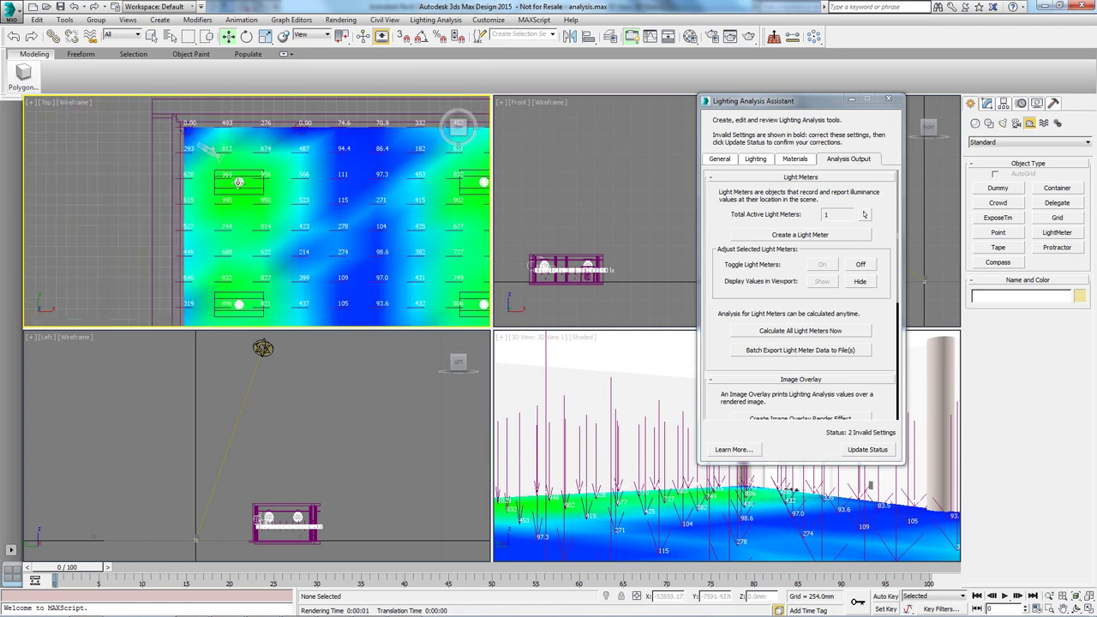
{"action": "scroll", "coordinate": [238, 182], "scroll_direction": "down", "scroll_amount": 2}
Set the colour-coding maximum to 1300 lx and select the compound ceiling
{"action": "left_click", "coordinate": [719, 159]}
{"action": "type", "text": "13"}
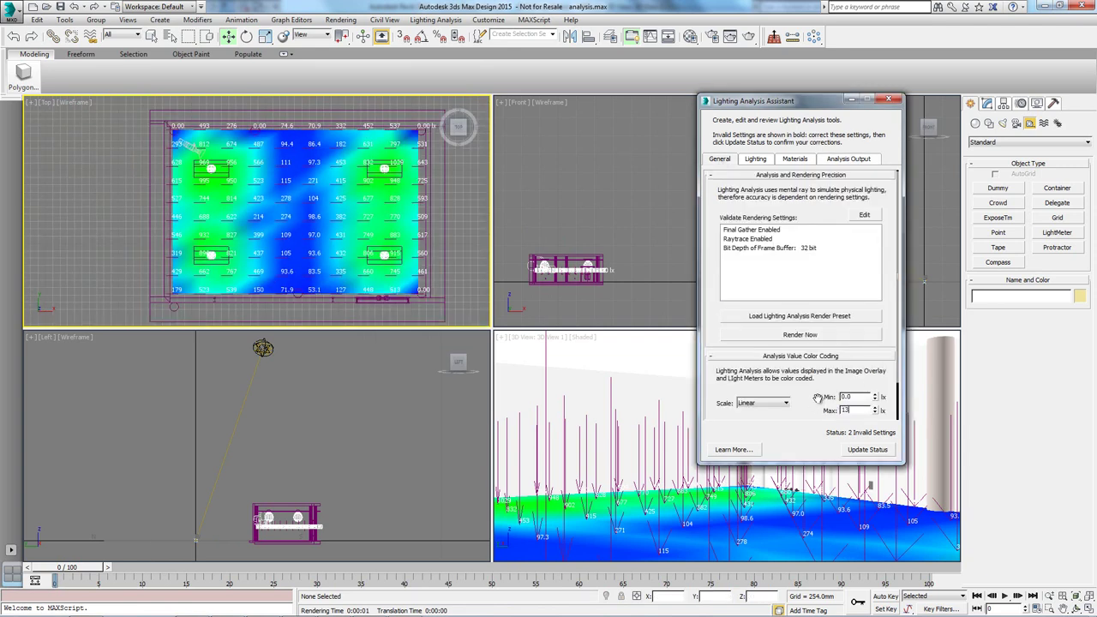
{"action": "type", "text": "00"}
{"action": "key", "text": "Return"}
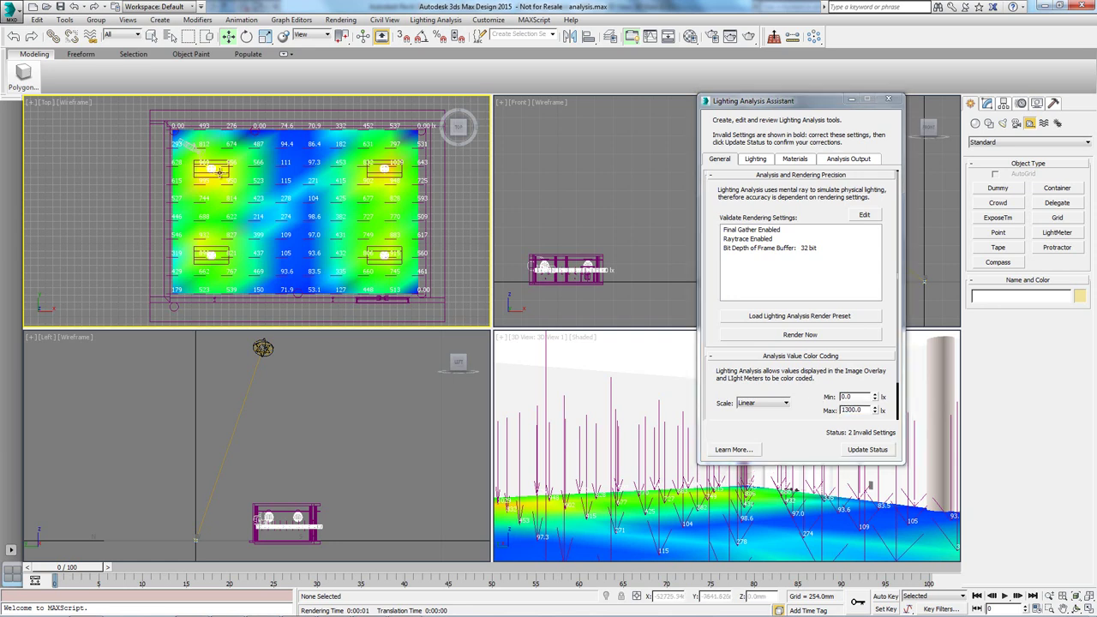
{"action": "scroll", "coordinate": [222, 174], "scroll_direction": "up", "scroll_amount": 4}
{"action": "scroll", "coordinate": [235, 180], "scroll_direction": "down", "scroll_amount": 3}
{"action": "middle_click_drag", "start_coordinate": [241, 180], "coordinate": [225, 178]}
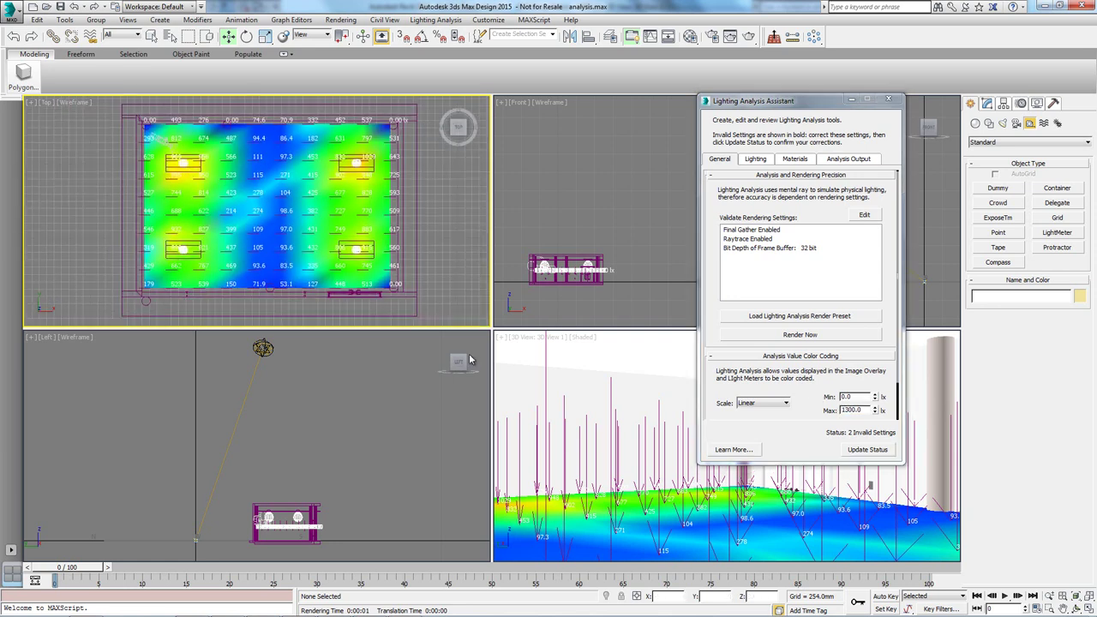
{"action": "left_click", "coordinate": [587, 356]}
Add a Lighting Analysis Image Overlay and render 3D View 1, showing illuminance up to 348 lx
{"action": "left_click", "coordinate": [857, 159]}
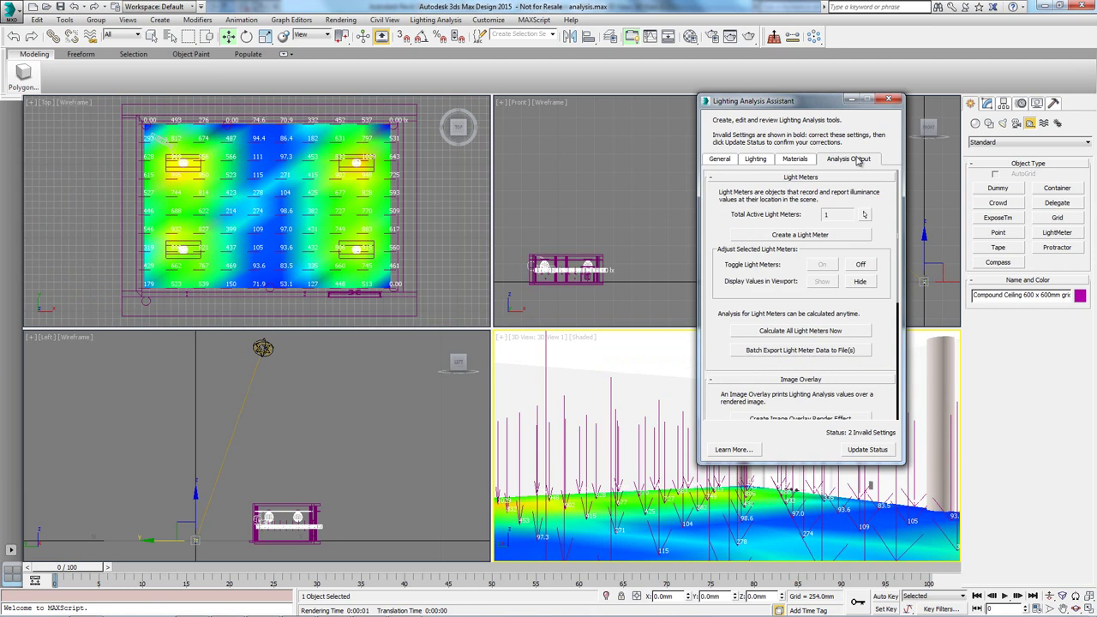
{"action": "left_click", "coordinate": [889, 100]}
{"action": "left_click", "coordinate": [435, 19]}
{"action": "mouse_move", "coordinate": [480, 48]}
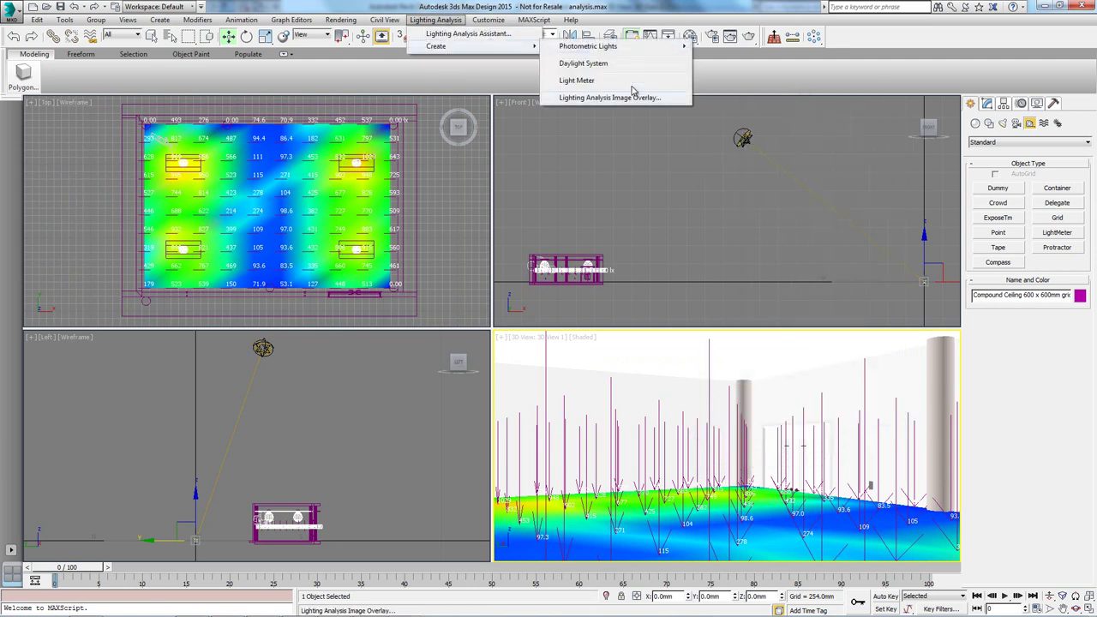
{"action": "left_click", "coordinate": [633, 93]}
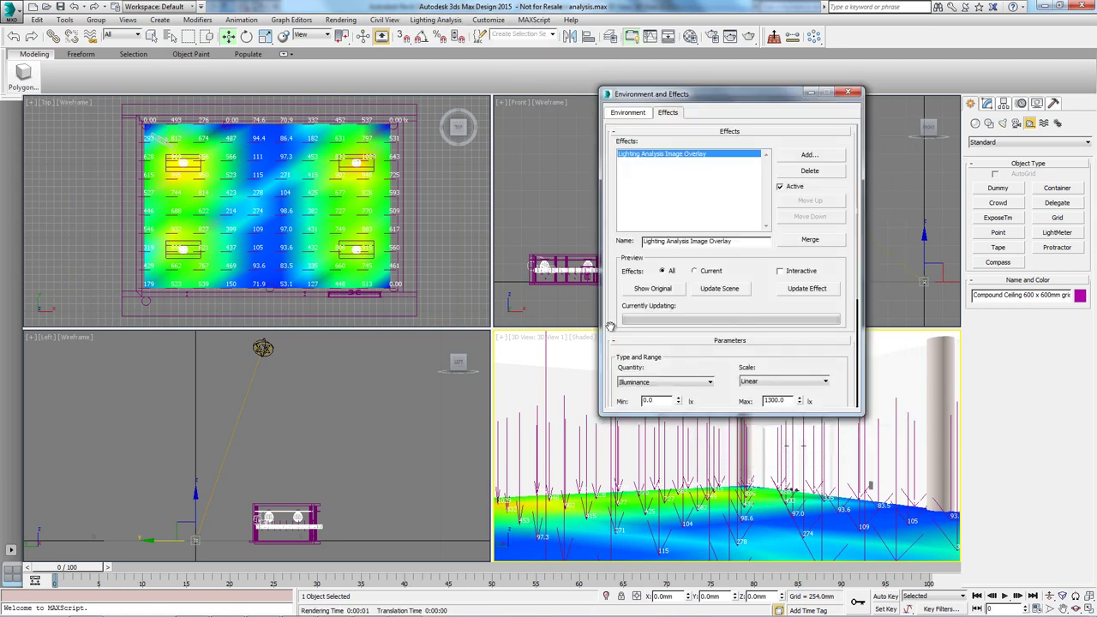
{"action": "left_click_drag", "start_coordinate": [610, 326], "coordinate": [621, 236]}
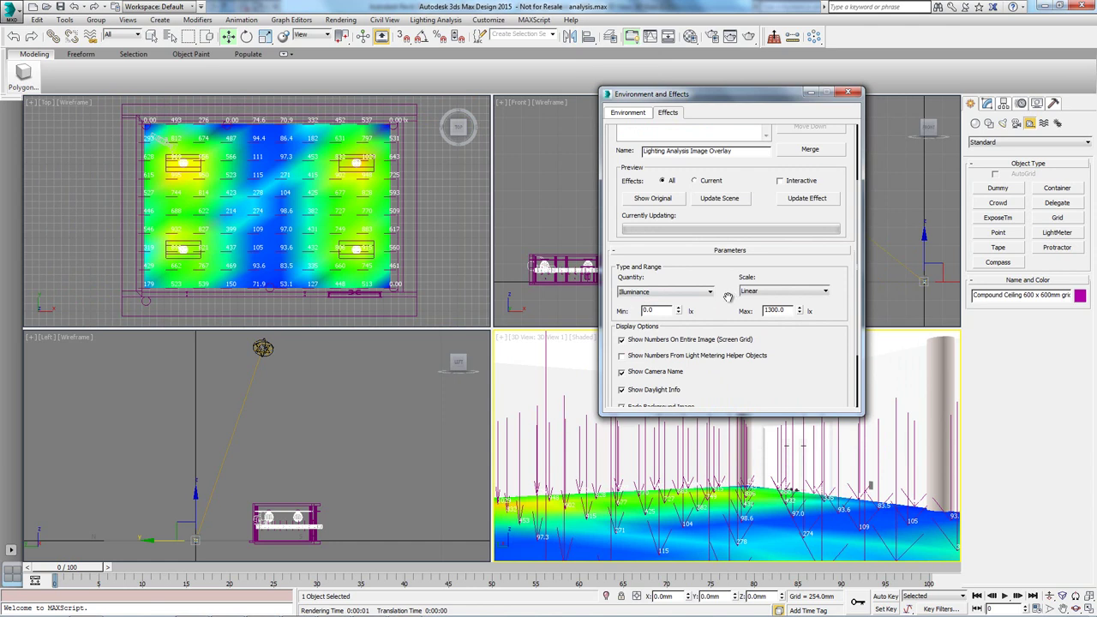
{"action": "left_click_drag", "start_coordinate": [810, 328], "coordinate": [811, 292]}
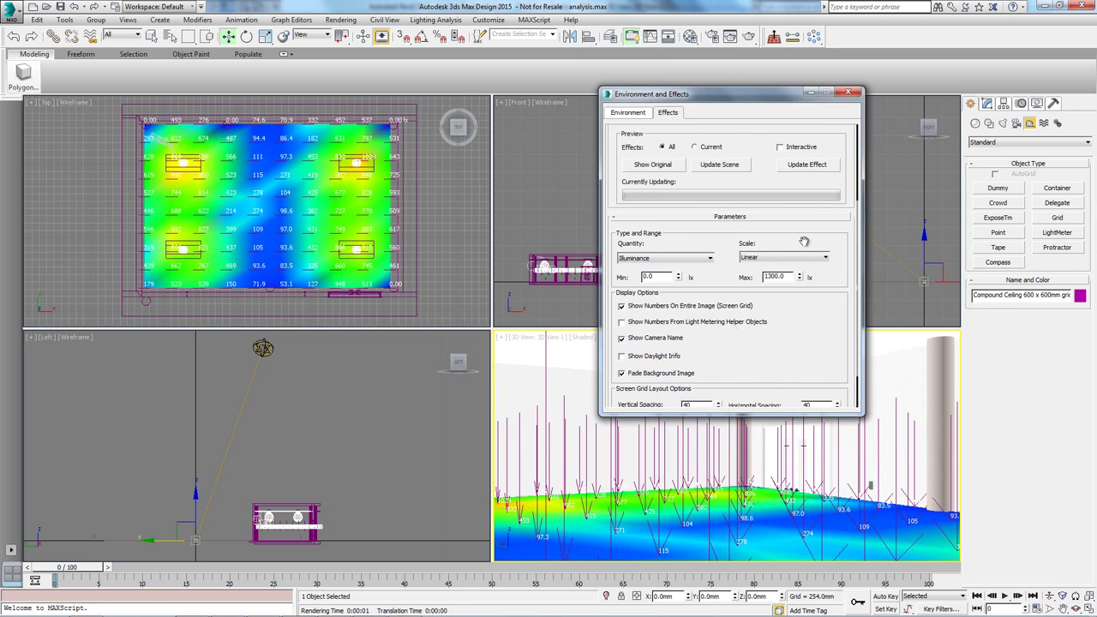
{"action": "left_click_drag", "start_coordinate": [804, 242], "coordinate": [806, 365]}
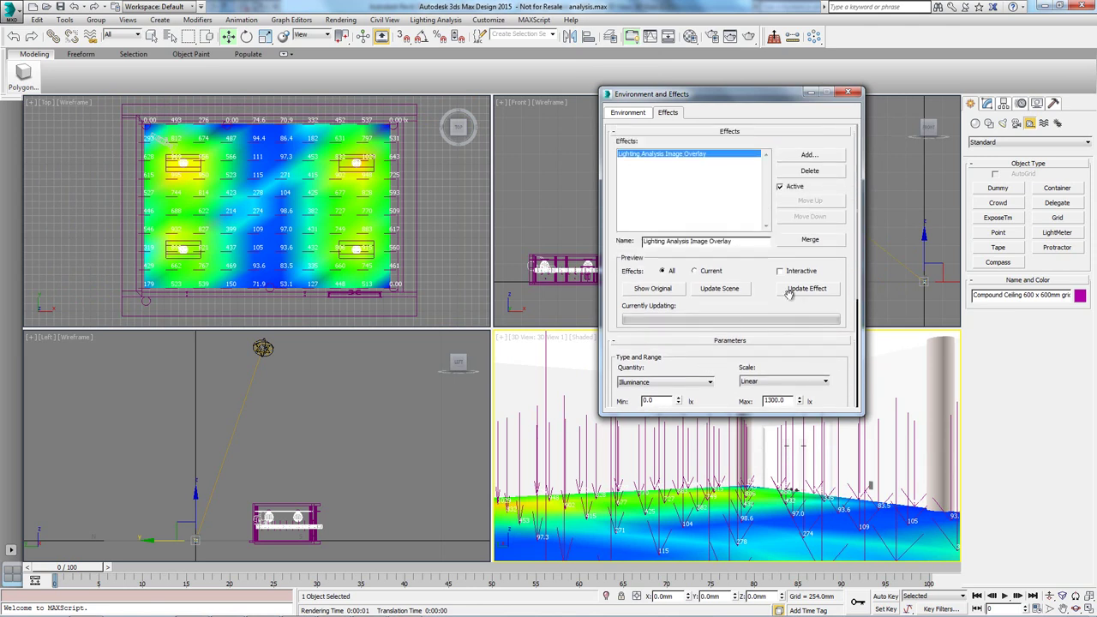
{"action": "left_click", "coordinate": [731, 292]}
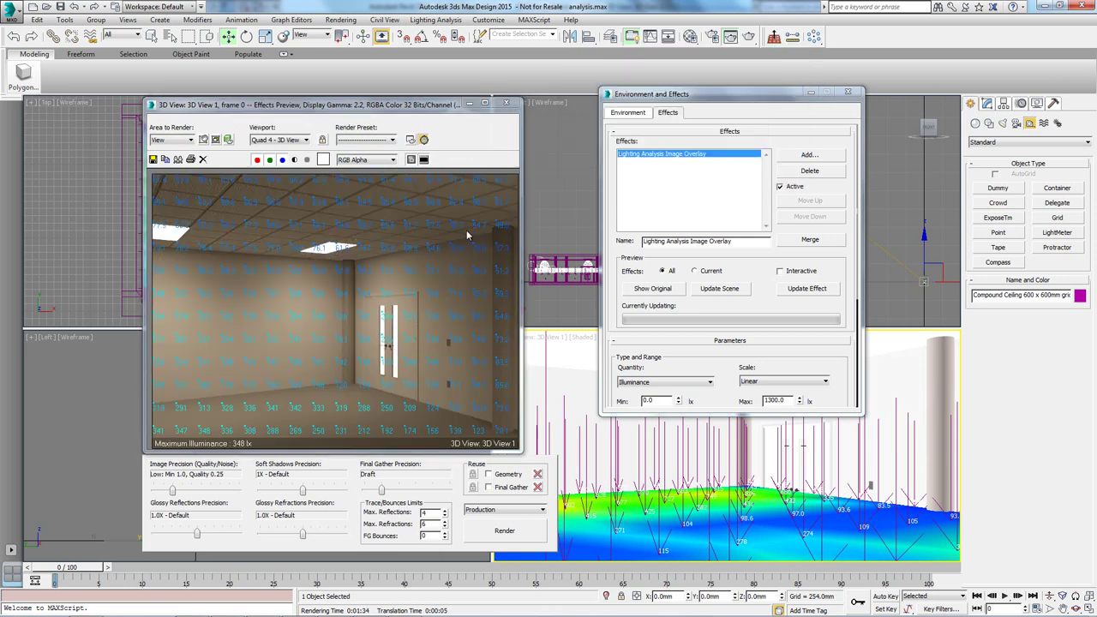
Save the render as 'analysis result', a quality-95 JPEG, in the project's renderoutput folder
{"action": "left_click", "coordinate": [154, 160]}
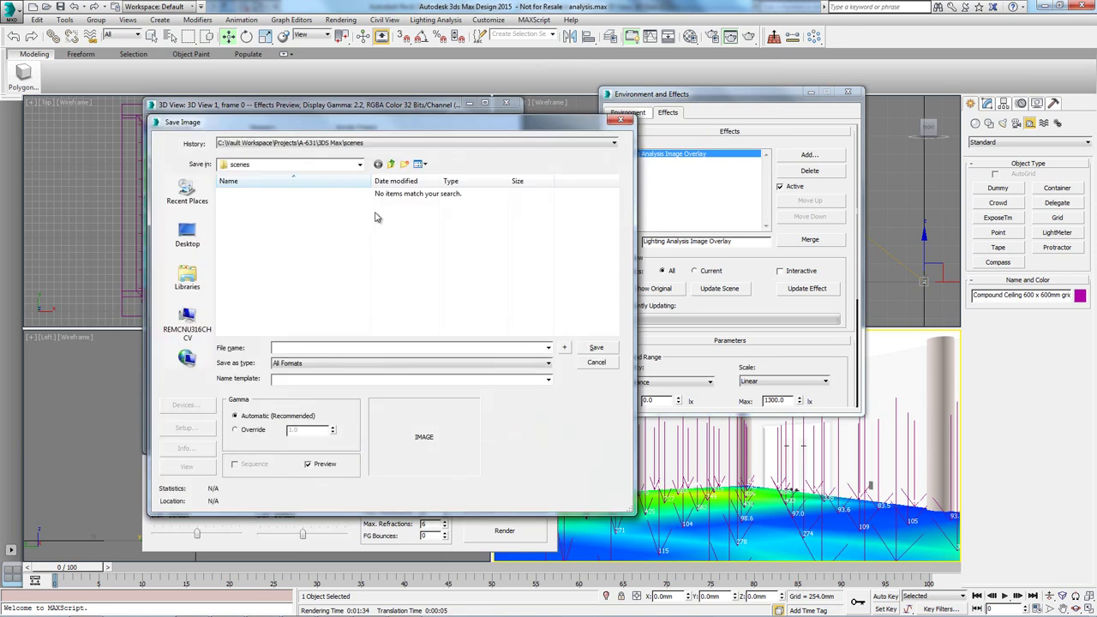
{"action": "left_click", "coordinate": [360, 165]}
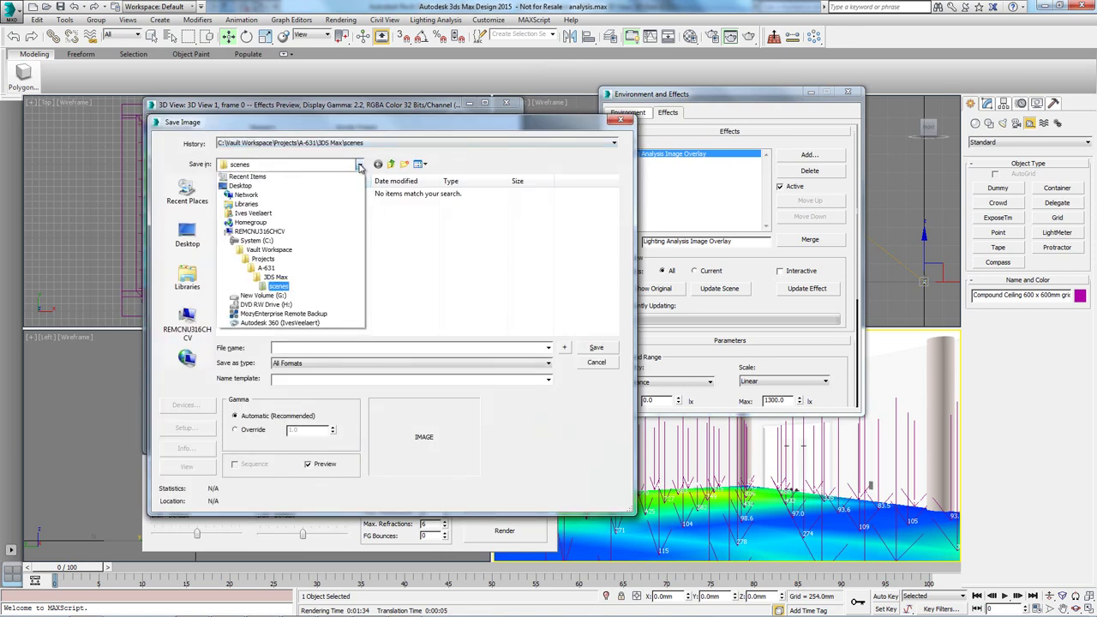
{"action": "left_click", "coordinate": [270, 280]}
{"action": "double_click", "coordinate": [296, 288]}
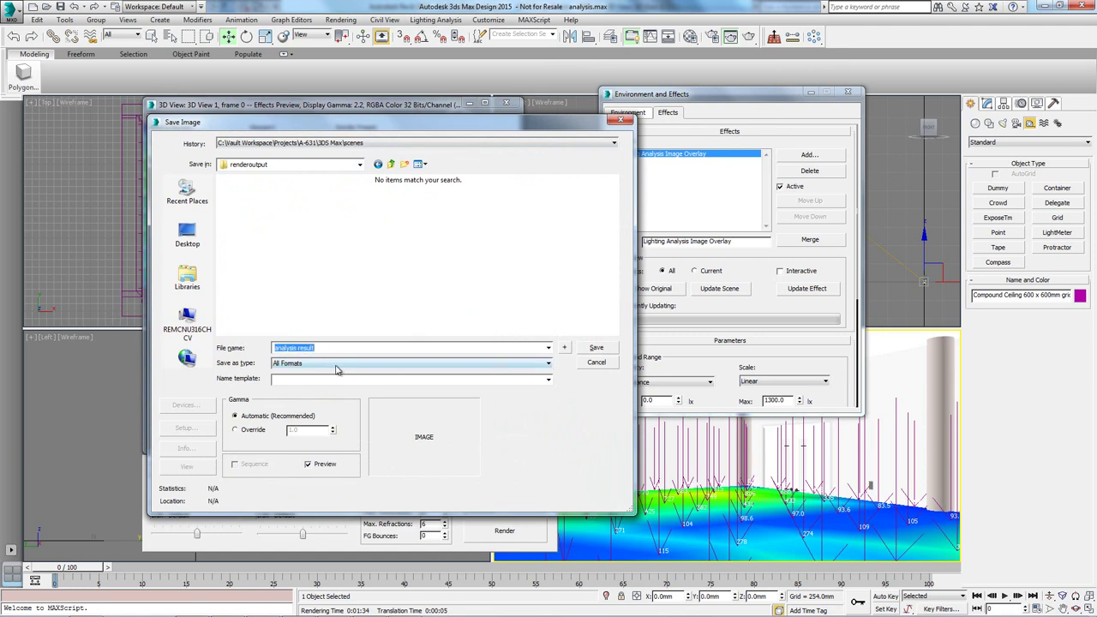
{"action": "left_click", "coordinate": [337, 368]}
{"action": "left_click", "coordinate": [337, 421]}
{"action": "key", "text": "Return"}
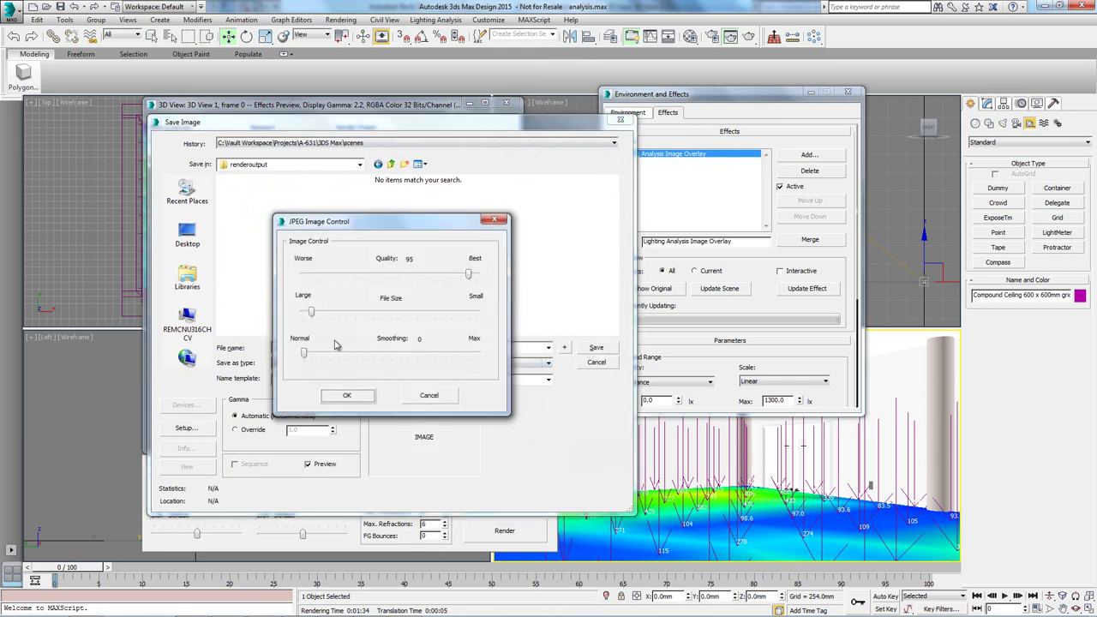
{"action": "left_click", "coordinate": [346, 397]}
Add analysis result.jpg as a custom dependency of analysis.max in Asset Tracking
{"action": "left_click", "coordinate": [17, 10]}
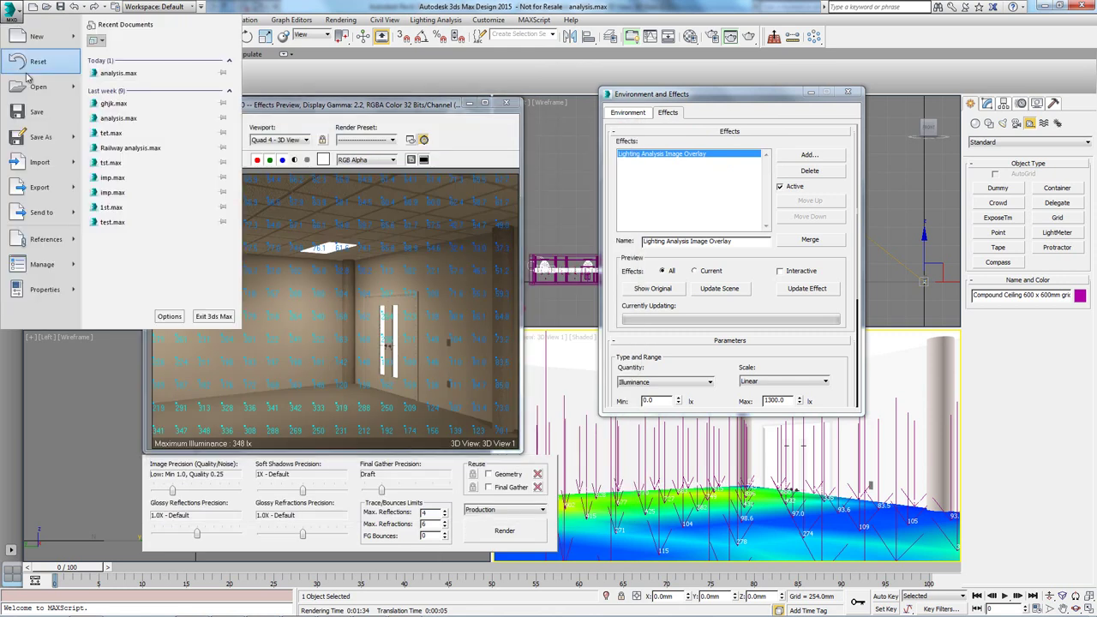
{"action": "mouse_move", "coordinate": [41, 213]}
{"action": "left_click", "coordinate": [129, 208]}
{"action": "right_click", "coordinate": [108, 114]}
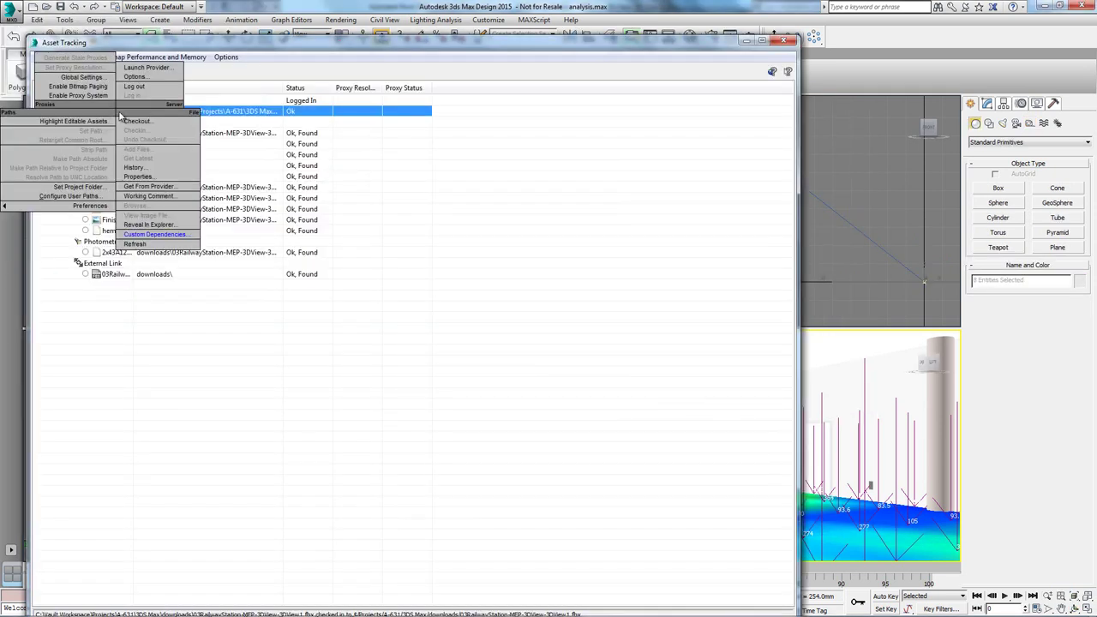
{"action": "left_click", "coordinate": [154, 228]}
{"action": "left_click", "coordinate": [85, 298]}
{"action": "left_click", "coordinate": [158, 208]}
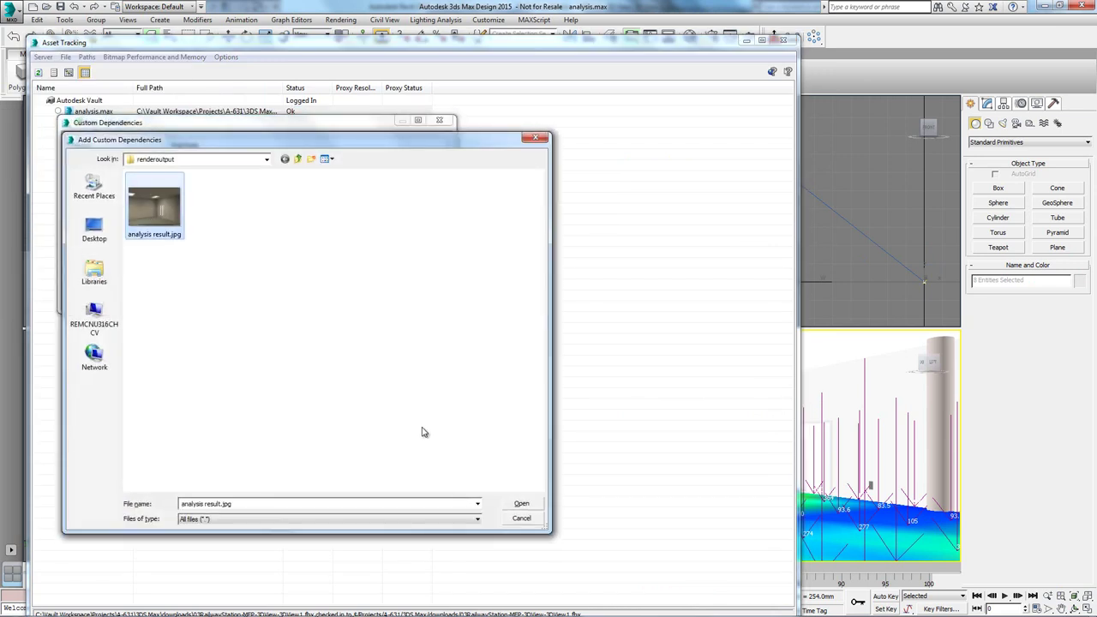
{"action": "left_click", "coordinate": [512, 495]}
{"action": "left_click", "coordinate": [423, 297]}
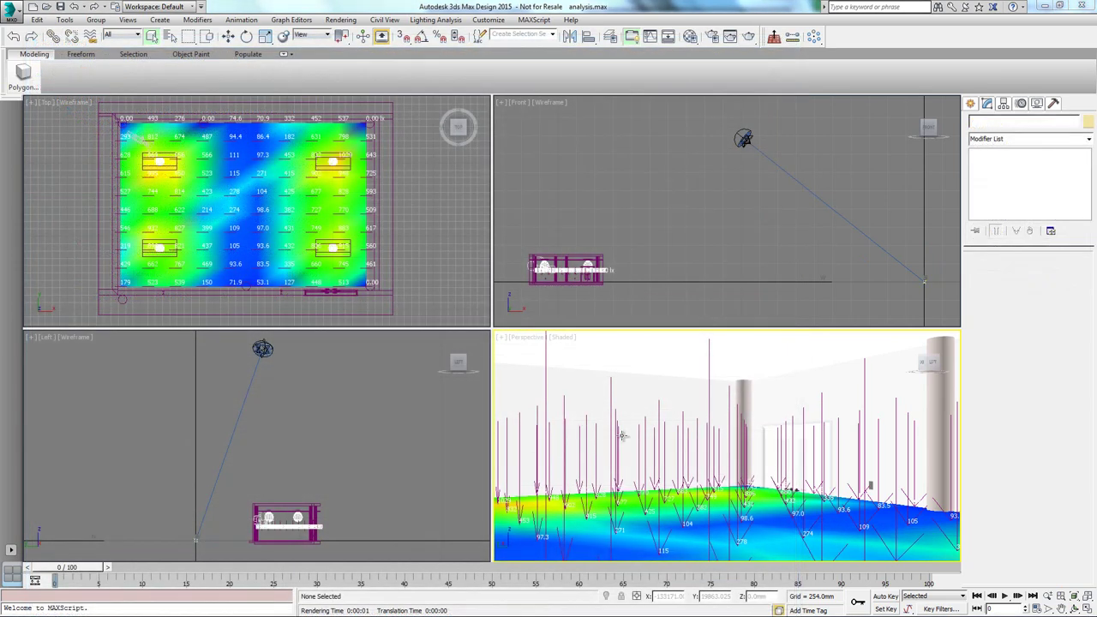
Batch-export the light meter data to a file from the Lighting Analysis Assistant, then close it
{"action": "left_click", "coordinate": [433, 20]}
{"action": "left_click", "coordinate": [468, 33]}
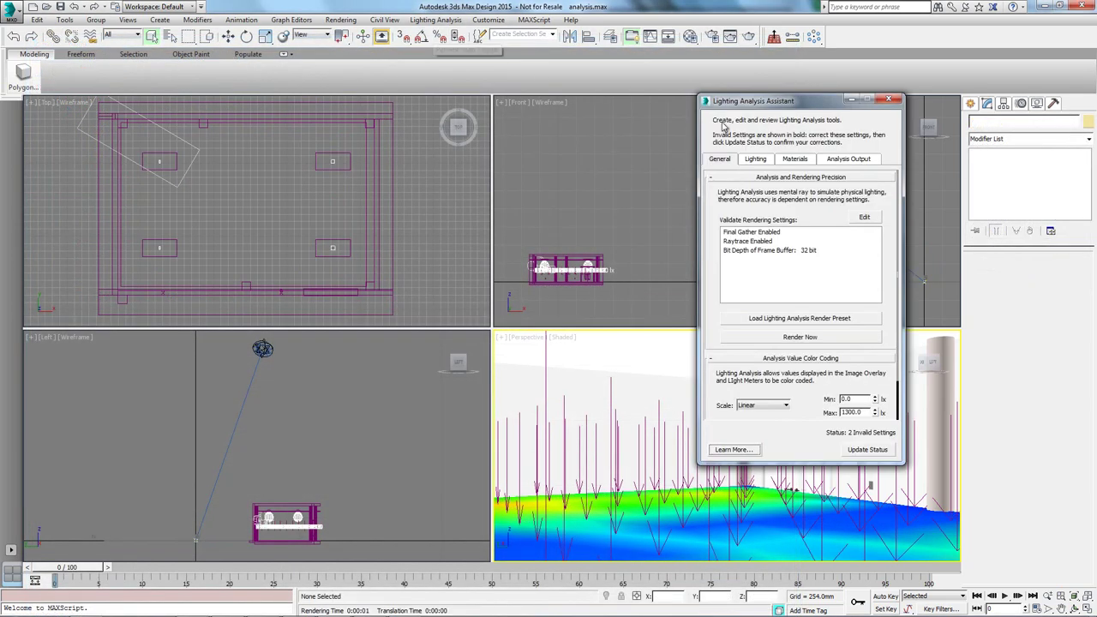
{"action": "left_click", "coordinate": [846, 159]}
{"action": "left_click", "coordinate": [790, 353]}
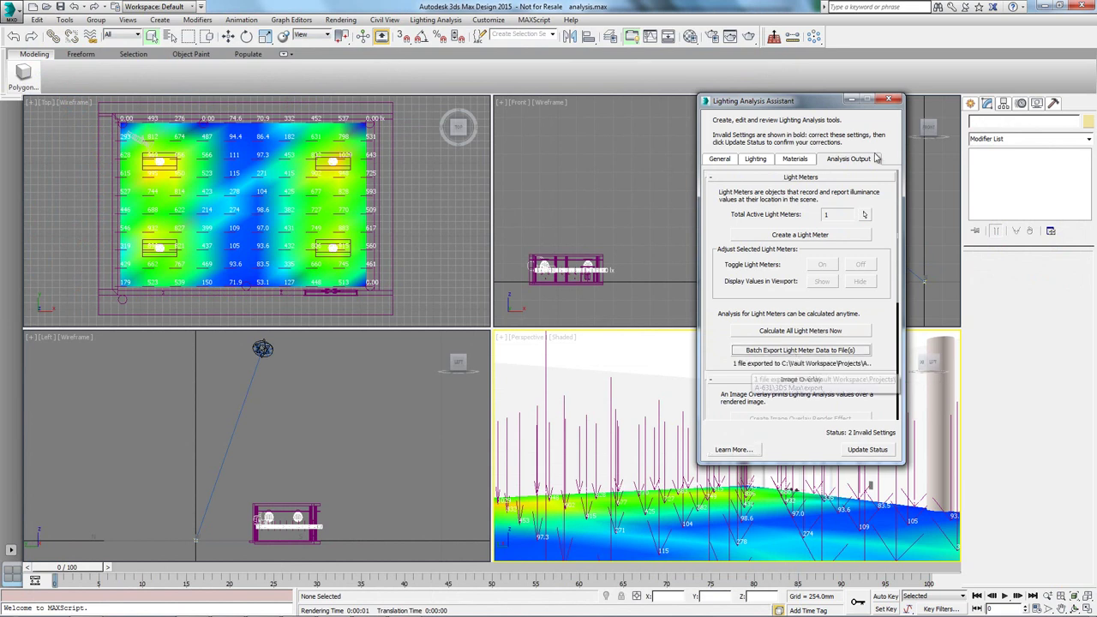
{"action": "left_click", "coordinate": [889, 100]}
Add LightMeter Helper001.csv from the export folder as a custom dependency of analysis.max
{"action": "left_click", "coordinate": [10, 14]}
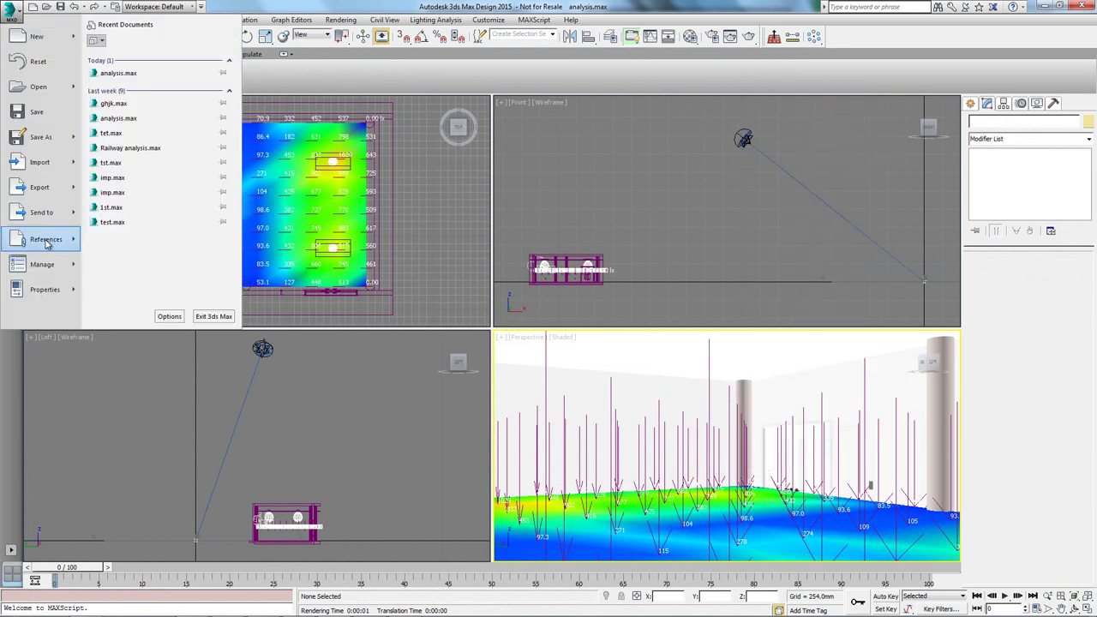
{"action": "left_click", "coordinate": [146, 85]}
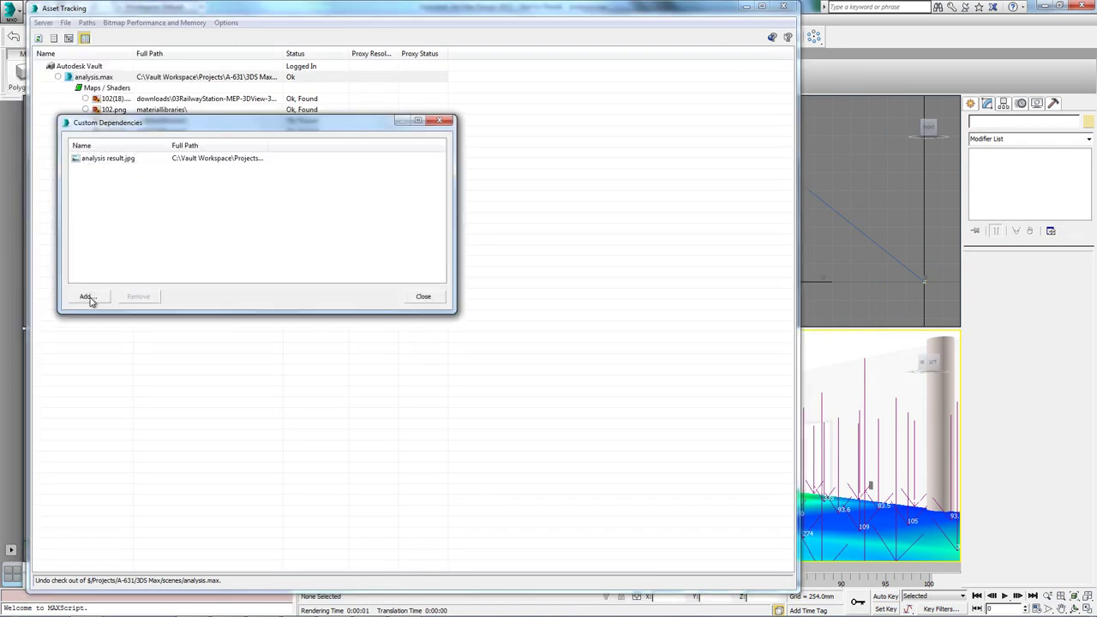
{"action": "left_click", "coordinate": [90, 296]}
{"action": "left_click", "coordinate": [297, 159]}
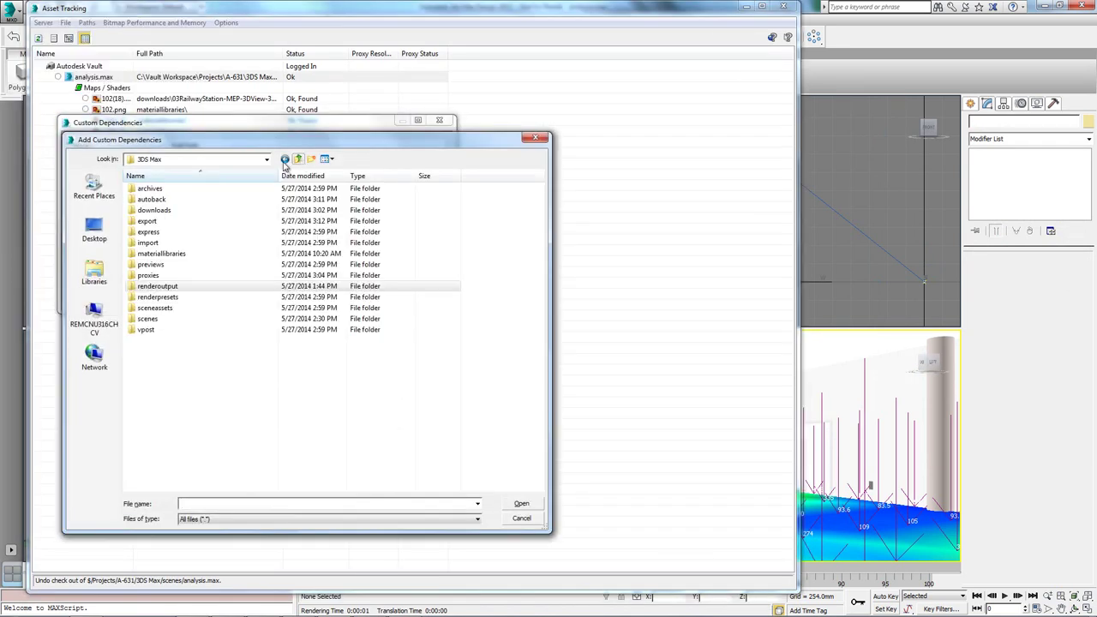
{"action": "double_click", "coordinate": [172, 212]}
{"action": "double_click", "coordinate": [185, 190]}
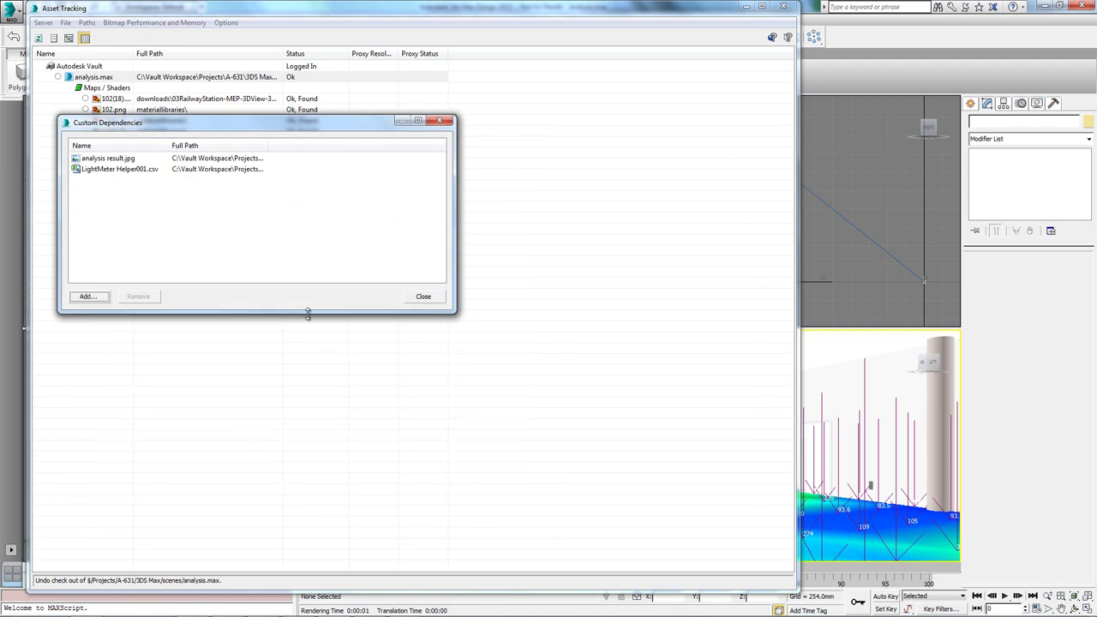
{"action": "left_click", "coordinate": [423, 297]}
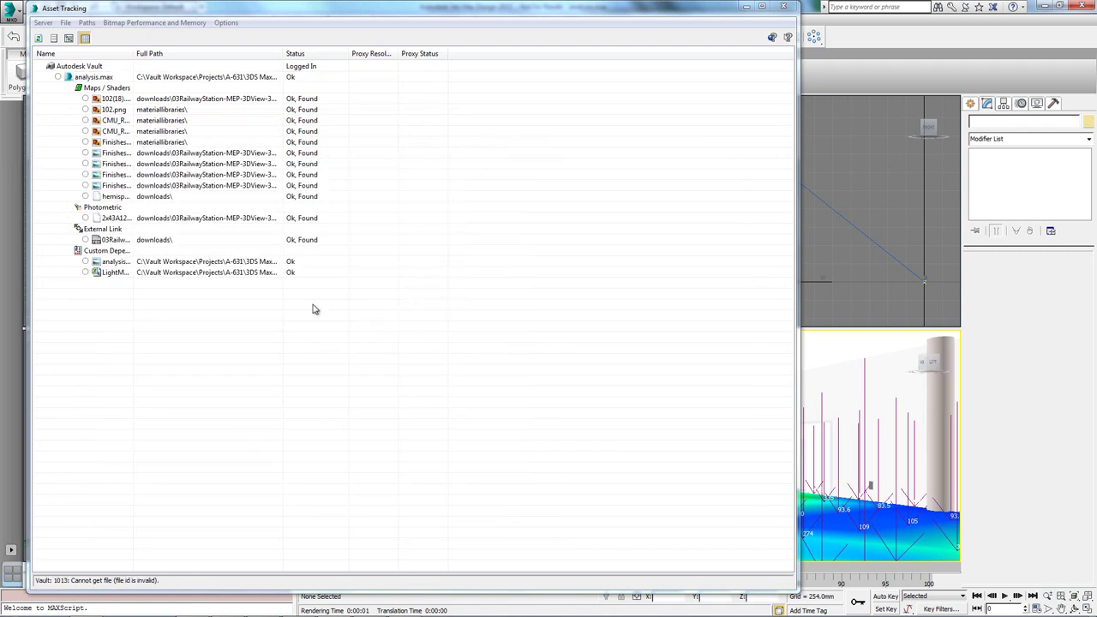
Strip both dependency paths to relative ones and check analysis.max out of Vault
{"action": "left_click", "coordinate": [114, 262]}
{"action": "left_click", "coordinate": [114, 272], "text": "shift"}
{"action": "right_click", "coordinate": [115, 272]}
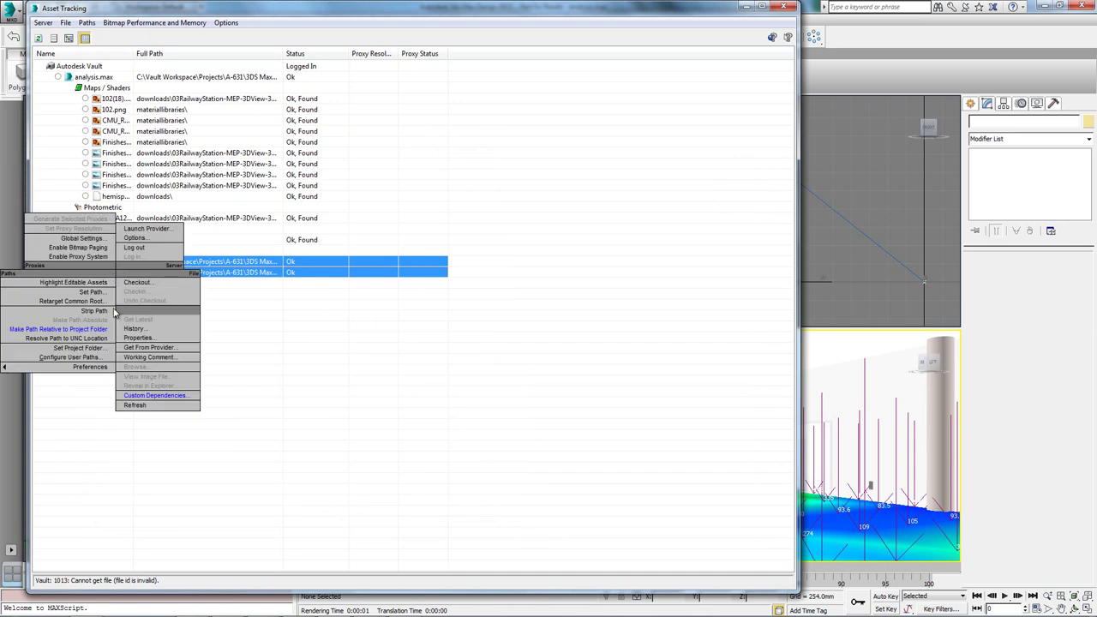
{"action": "left_click", "coordinate": [110, 311]}
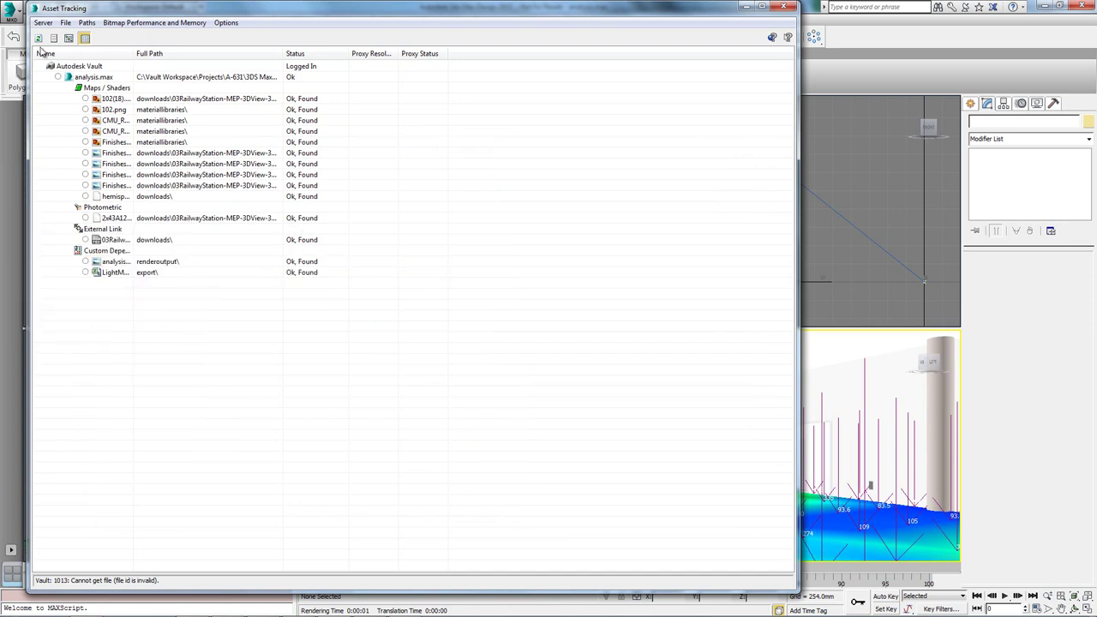
{"action": "left_click", "coordinate": [38, 38]}
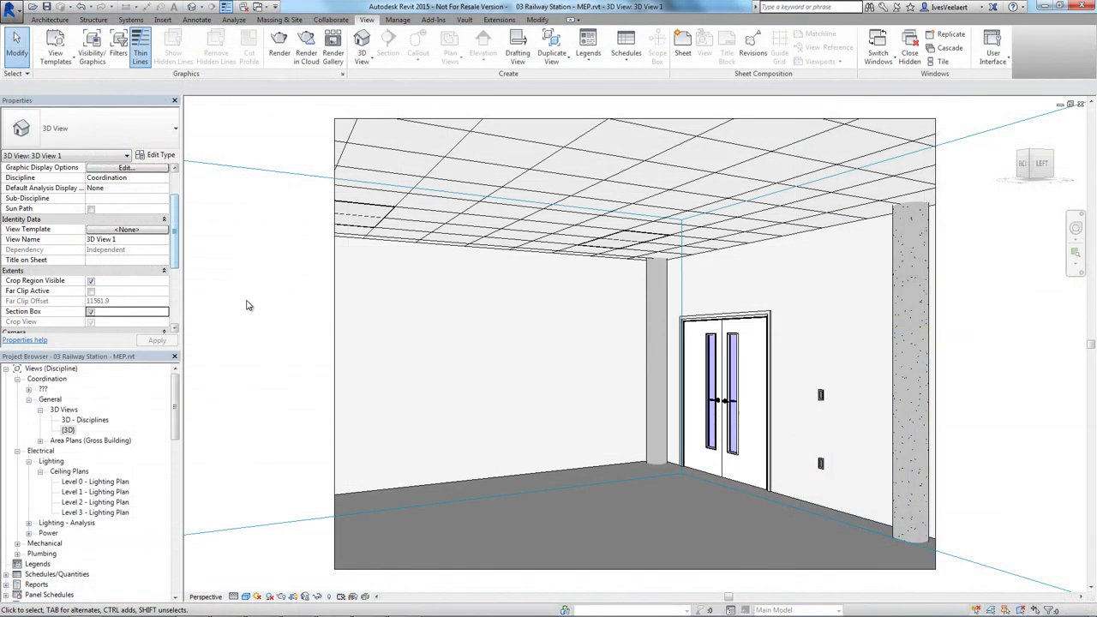
Run the 3ds Max Design Interior Rendering workflow on 3D View 1, linking to the active 3ds Max session
{"action": "double_click", "coordinate": [100, 482]}
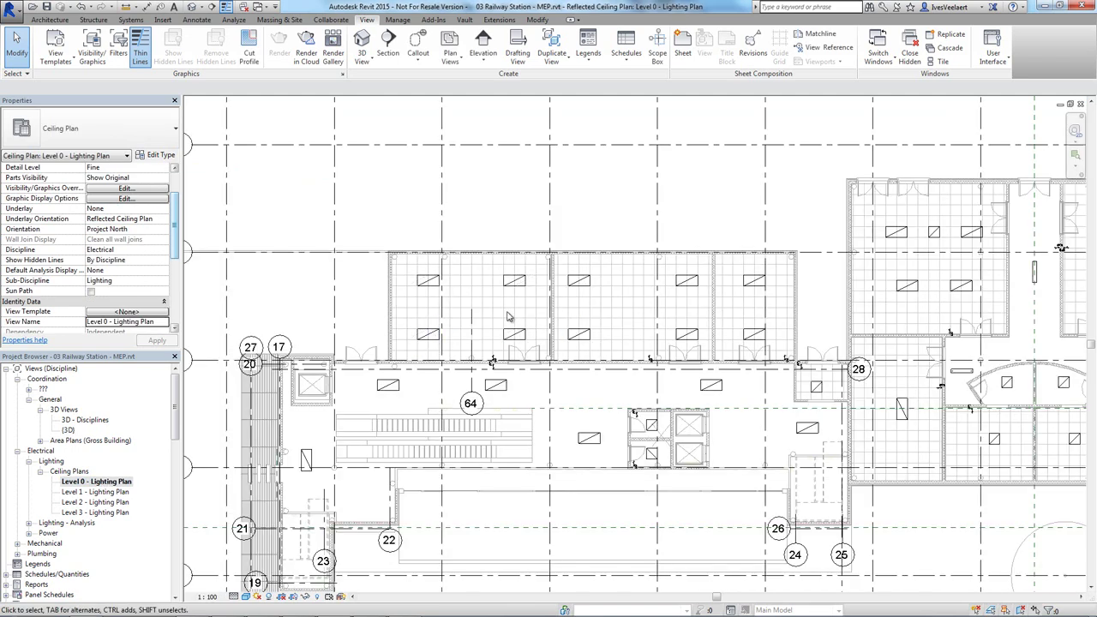
{"action": "key", "text": "ctrl+Tab"}
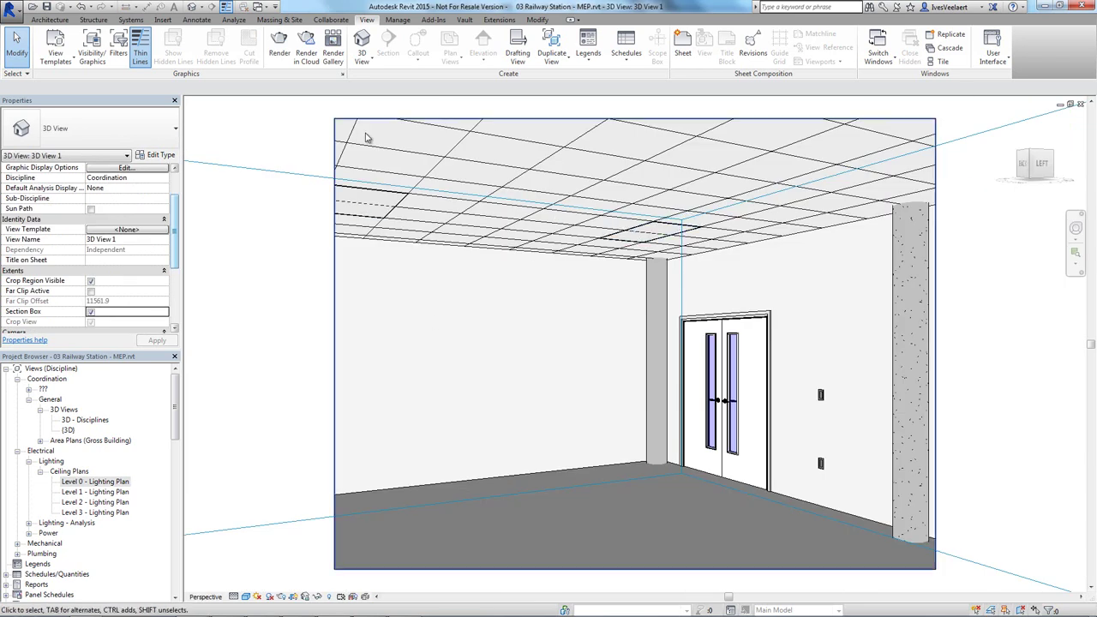
{"action": "left_click", "coordinate": [11, 9]}
{"action": "mouse_move", "coordinate": [43, 200]}
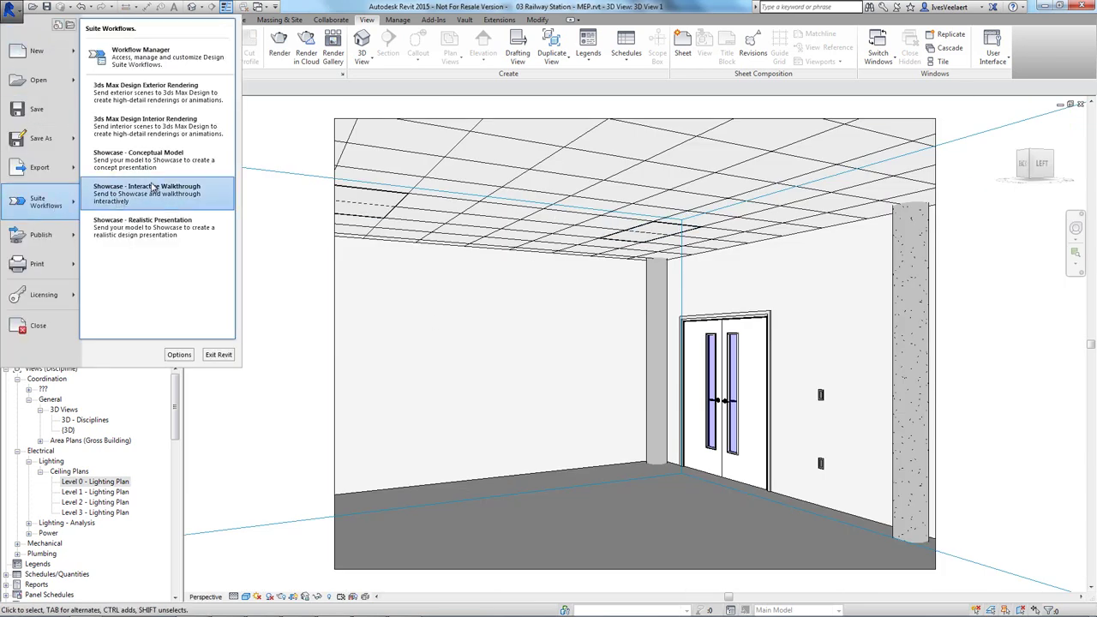
{"action": "left_click", "coordinate": [129, 130]}
{"action": "left_click", "coordinate": [455, 386]}
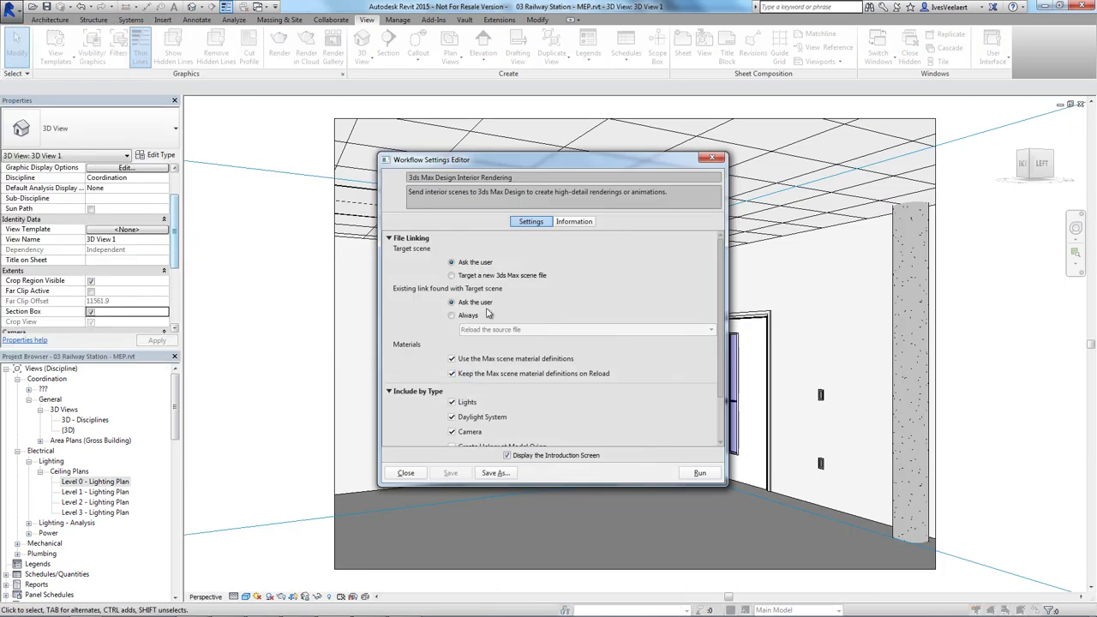
{"action": "left_click", "coordinate": [699, 473]}
{"action": "left_click", "coordinate": [538, 303]}
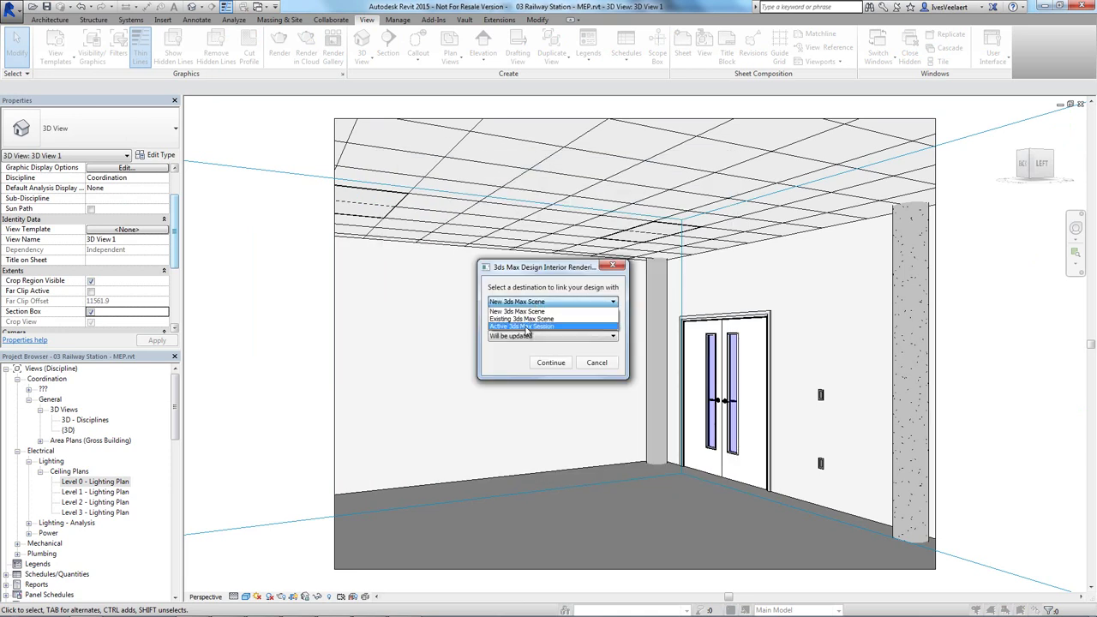
{"action": "left_click", "coordinate": [525, 327]}
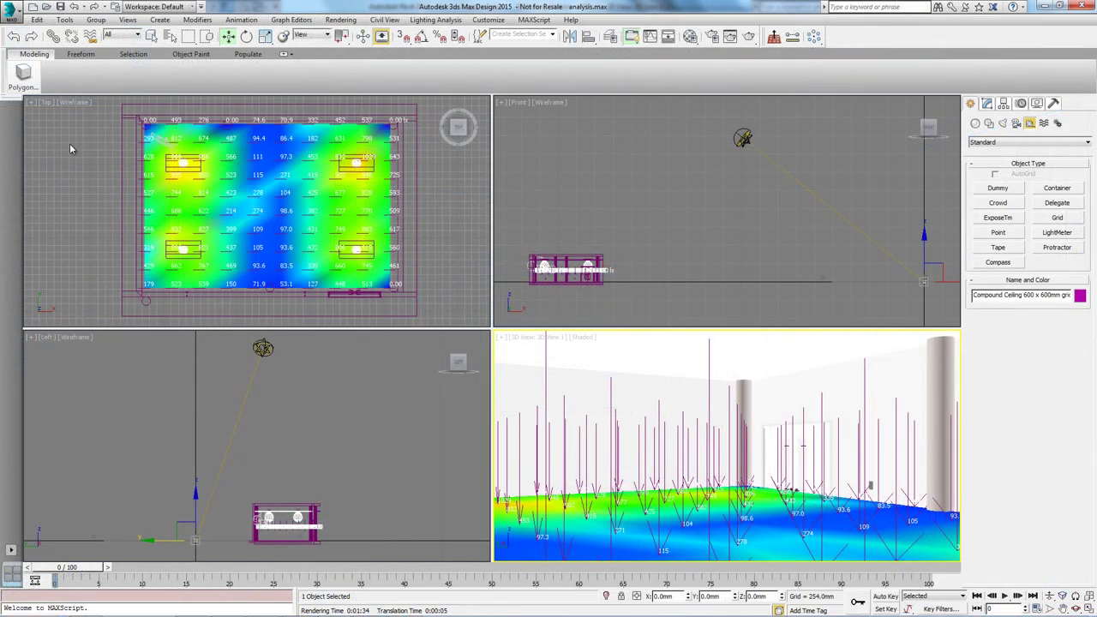
Reload the linked Revit FBX in Manage Links
{"action": "left_click", "coordinate": [11, 10]}
{"action": "mouse_move", "coordinate": [37, 234]}
{"action": "left_click", "coordinate": [145, 168]}
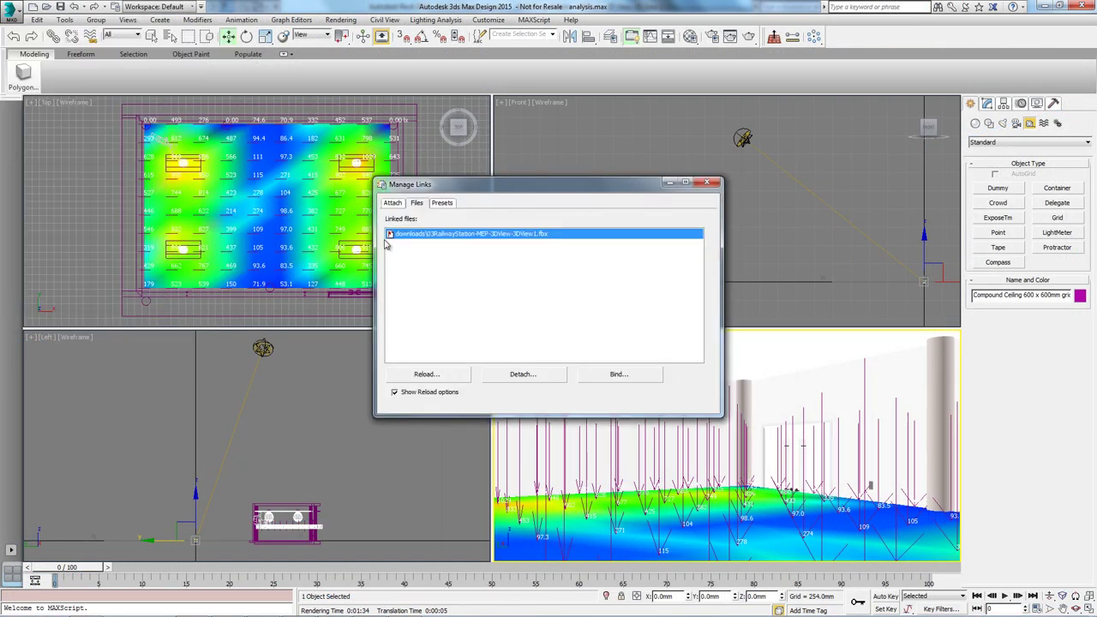
{"action": "left_click", "coordinate": [426, 375]}
{"action": "left_click", "coordinate": [510, 375]}
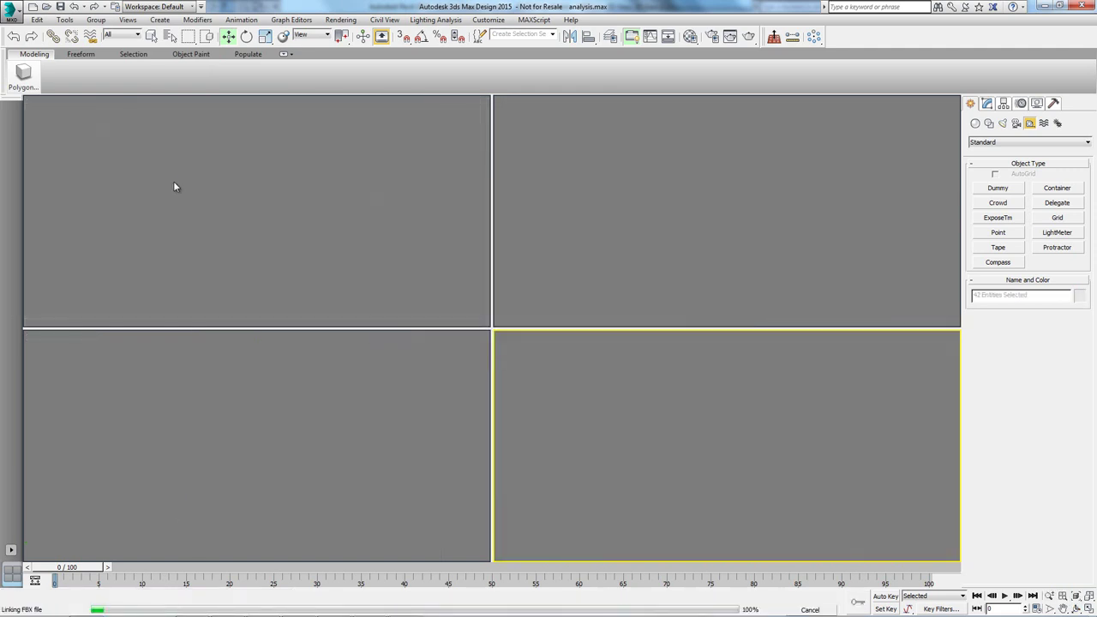
{"action": "left_click", "coordinate": [706, 182]}
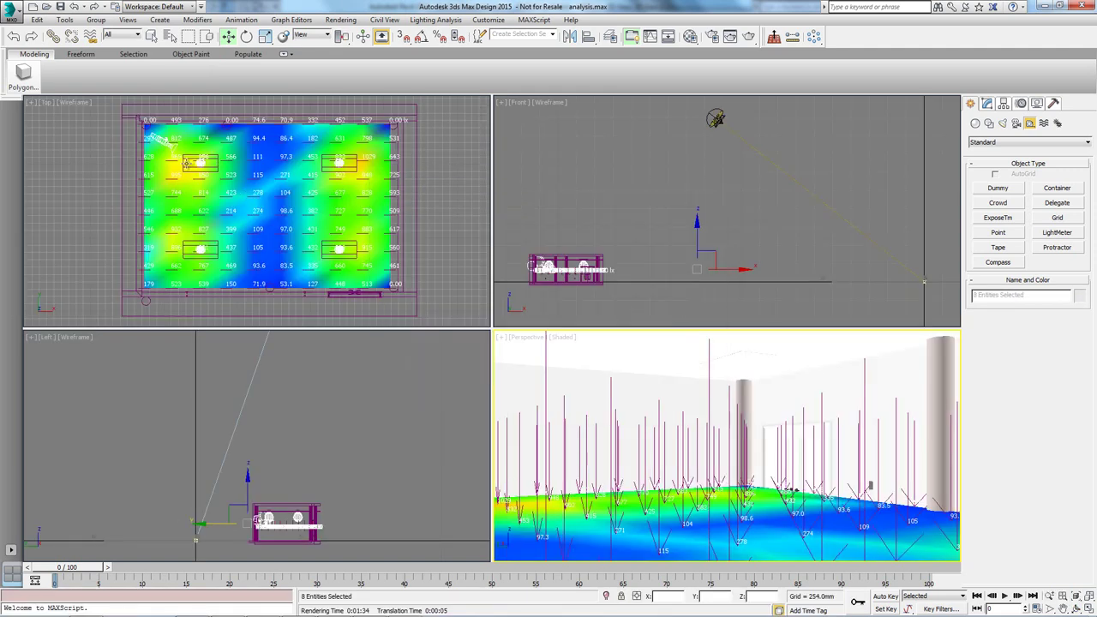
Recalculate all light meters, updating readings to 416 and 505 lx
{"action": "left_click", "coordinate": [435, 19]}
{"action": "left_click", "coordinate": [450, 27]}
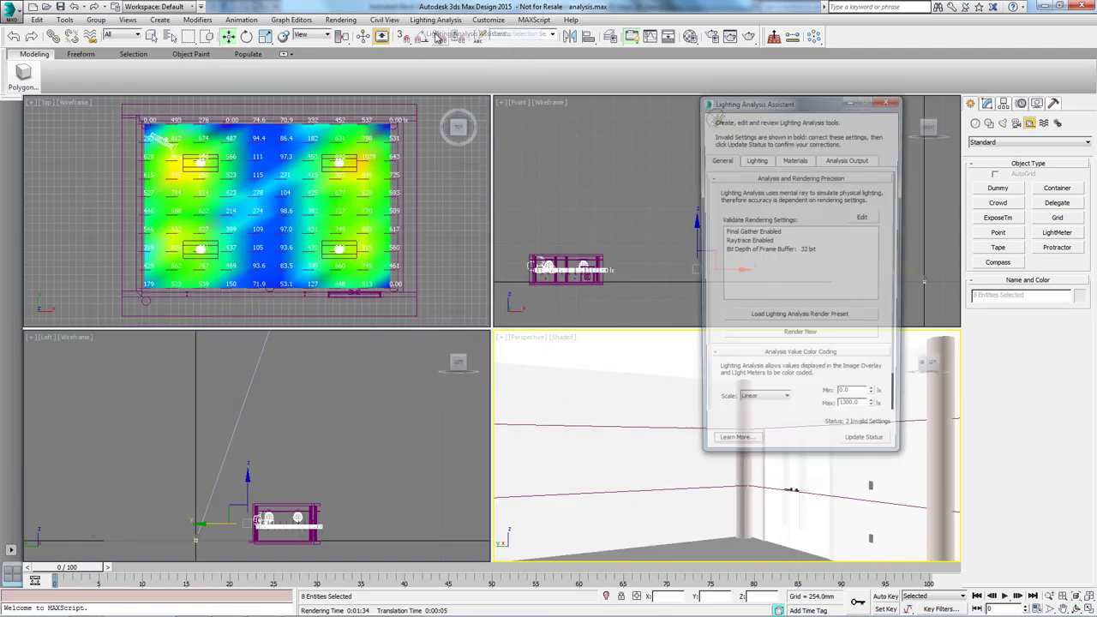
{"action": "left_click", "coordinate": [844, 158]}
{"action": "left_click", "coordinate": [800, 331]}
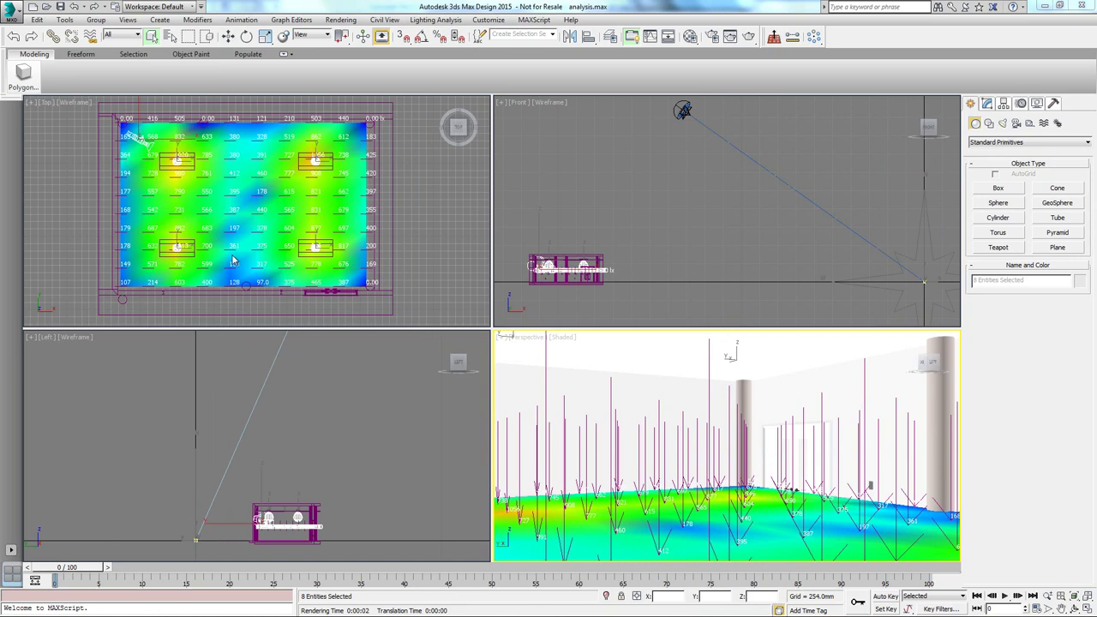
Check out analysis result.jpg from Vault in Asset Tracking
{"action": "left_click", "coordinate": [12, 8]}
{"action": "mouse_move", "coordinate": [59, 242]}
{"action": "left_click", "coordinate": [133, 206]}
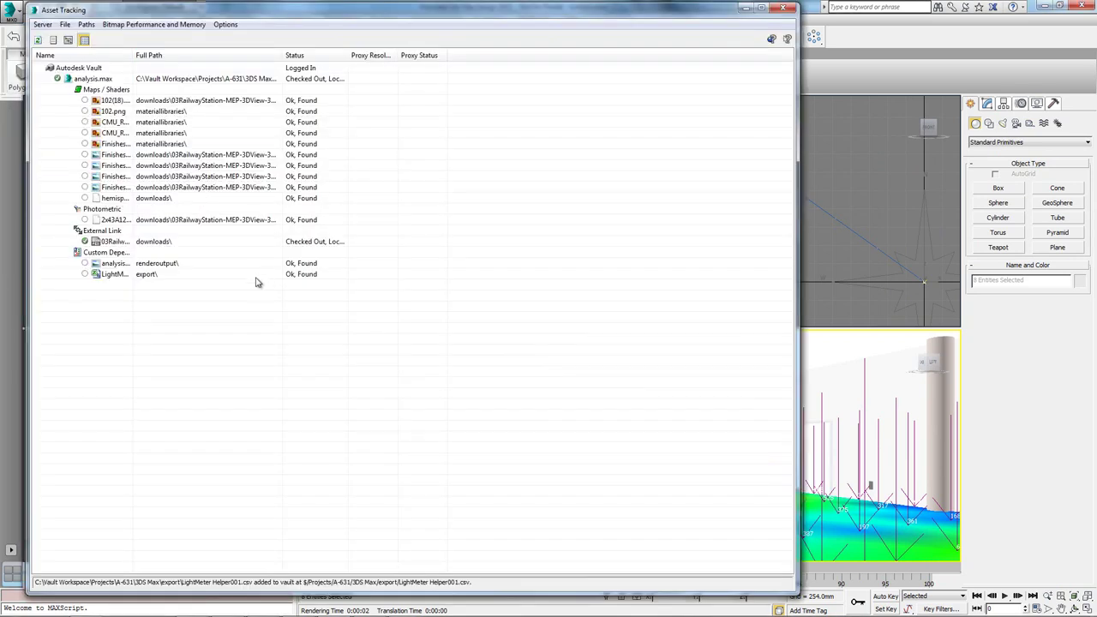
{"action": "left_click", "coordinate": [116, 263]}
{"action": "right_click", "coordinate": [112, 266]}
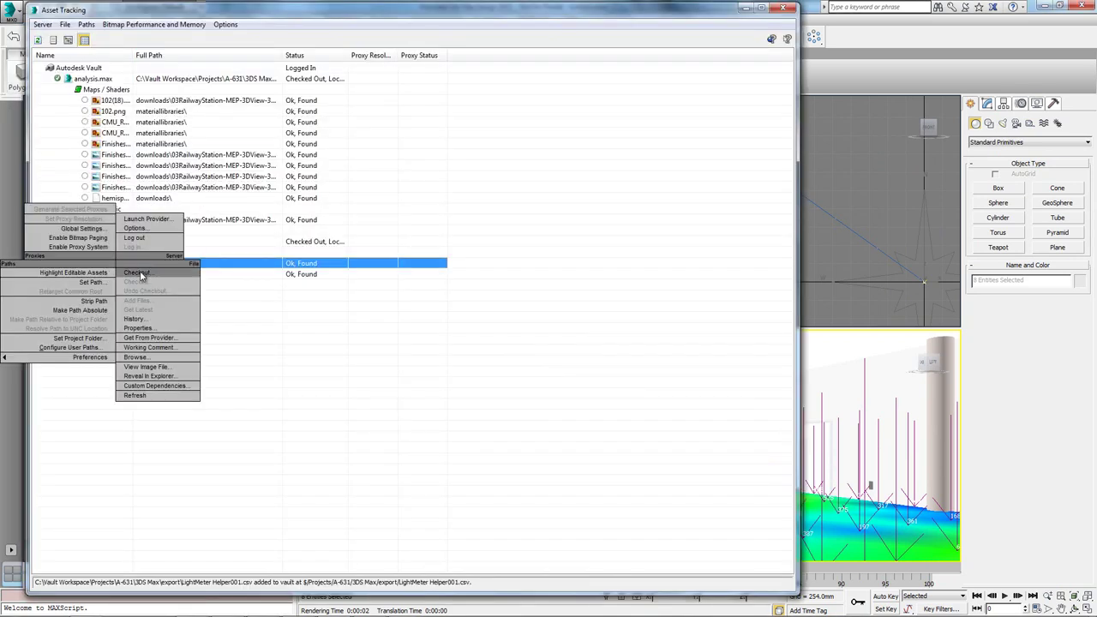
{"action": "left_click", "coordinate": [145, 274]}
{"action": "left_click", "coordinate": [564, 388]}
Check out LightMeter Helper001.csv from Vault as well
{"action": "left_click", "coordinate": [114, 274]}
{"action": "right_click", "coordinate": [114, 280]}
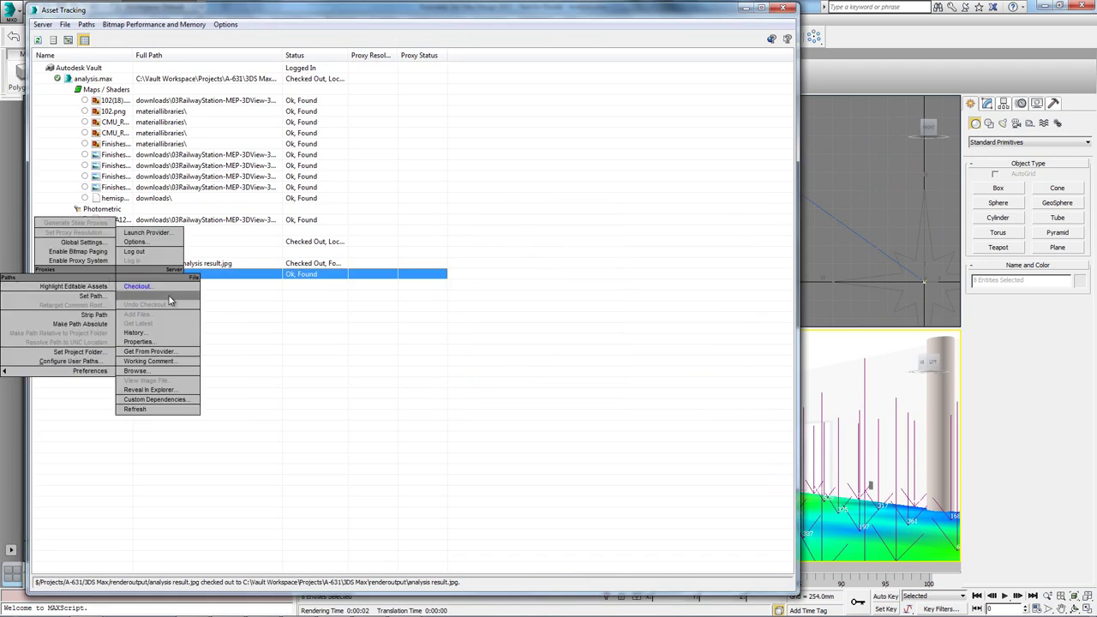
{"action": "left_click", "coordinate": [169, 290]}
{"action": "left_click", "coordinate": [565, 389]}
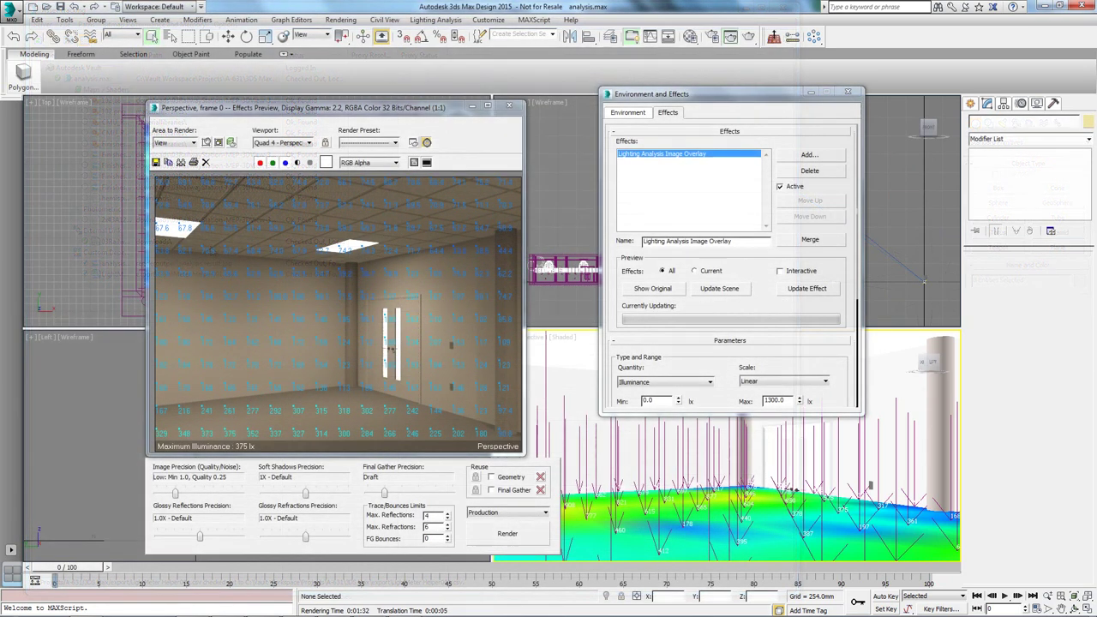
Overwrite analysis result.jpg with the new render and re-export the light meter data file
{"action": "left_click", "coordinate": [156, 162]}
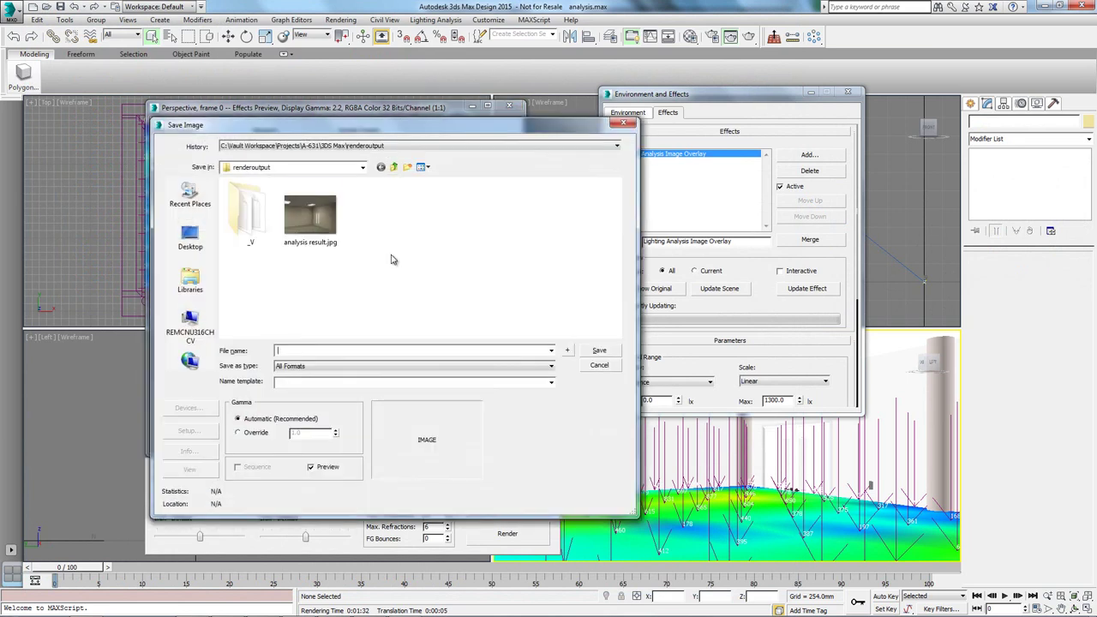
{"action": "left_click", "coordinate": [312, 229]}
{"action": "left_click", "coordinate": [599, 350]}
{"action": "left_click", "coordinate": [579, 360]}
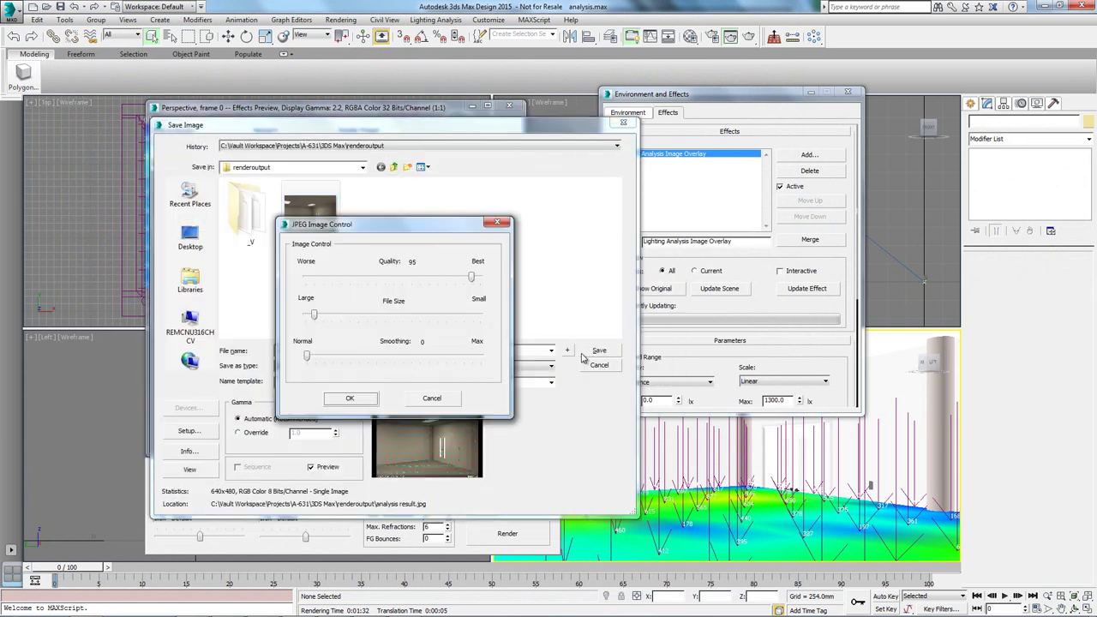
{"action": "left_click", "coordinate": [348, 400]}
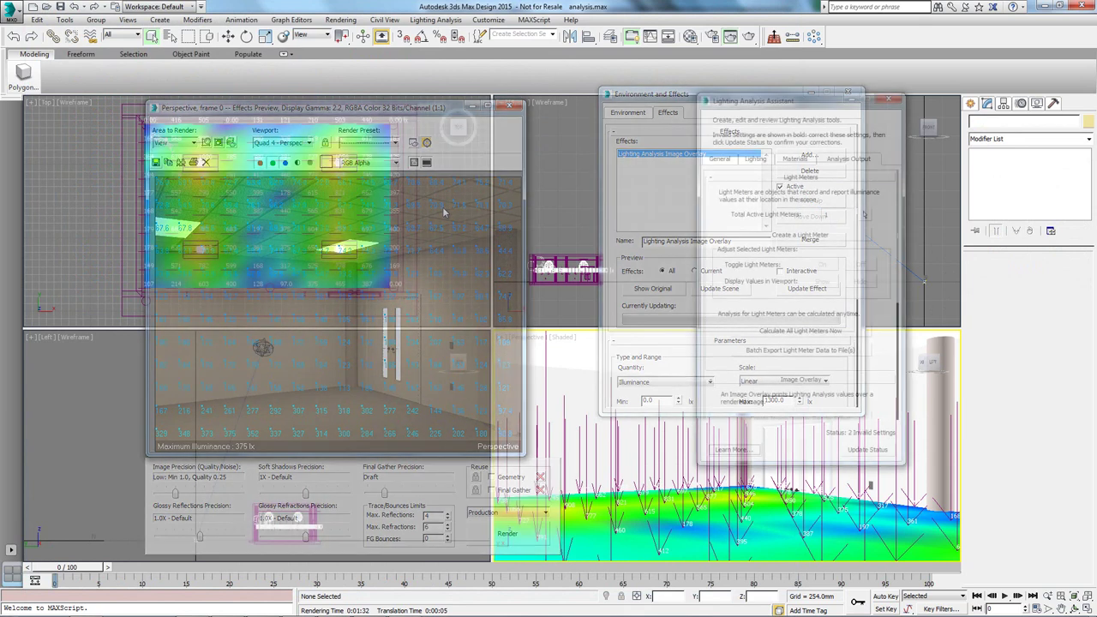
{"action": "left_click", "coordinate": [795, 350]}
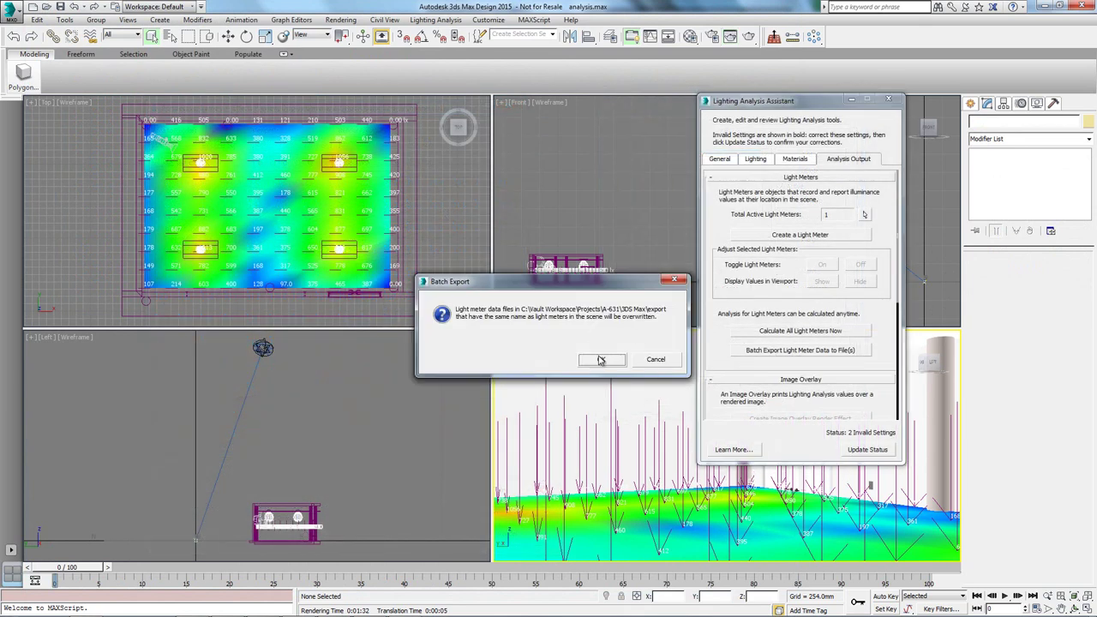
{"action": "left_click", "coordinate": [601, 360]}
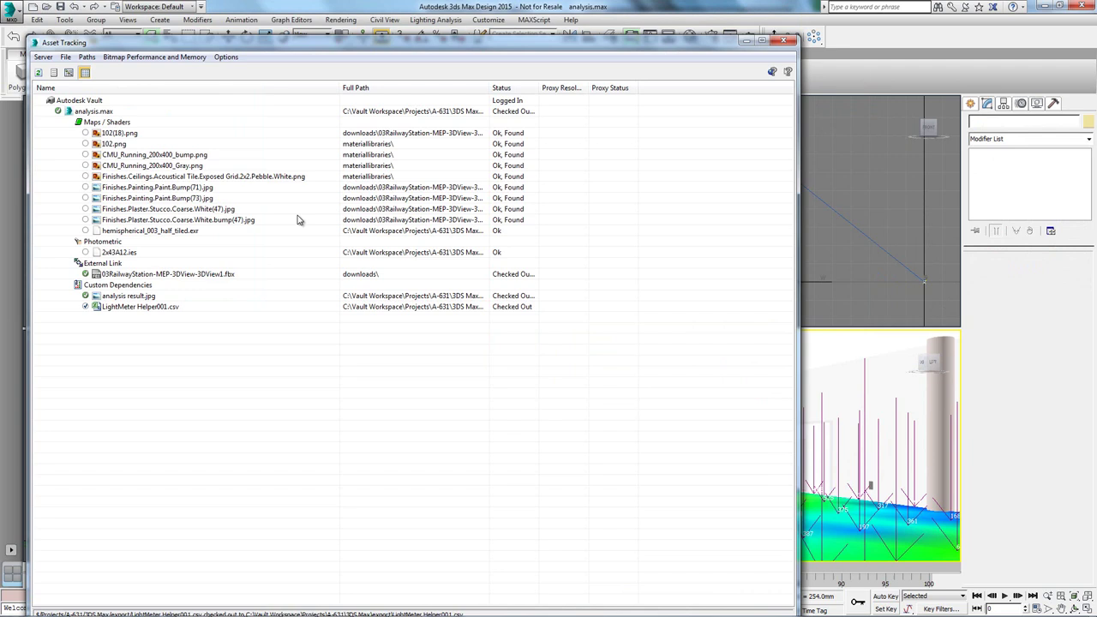
Save analysis.max and check it into Vault from Asset Tracking
{"action": "left_click", "coordinate": [92, 111]}
{"action": "right_click", "coordinate": [93, 112]}
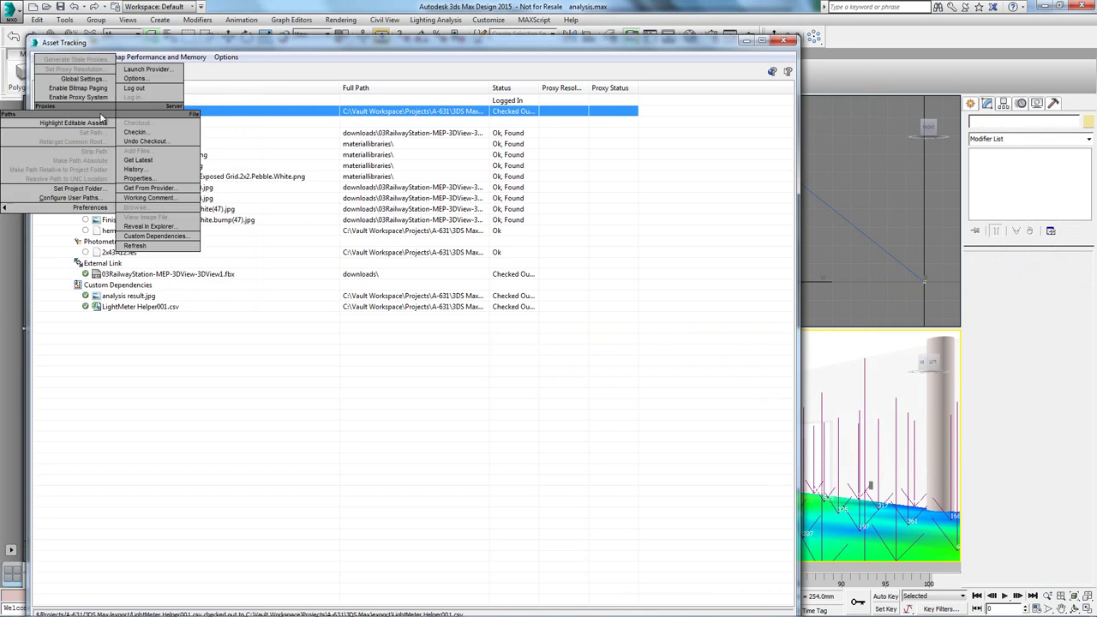
{"action": "left_click", "coordinate": [154, 132]}
{"action": "left_click", "coordinate": [594, 329]}
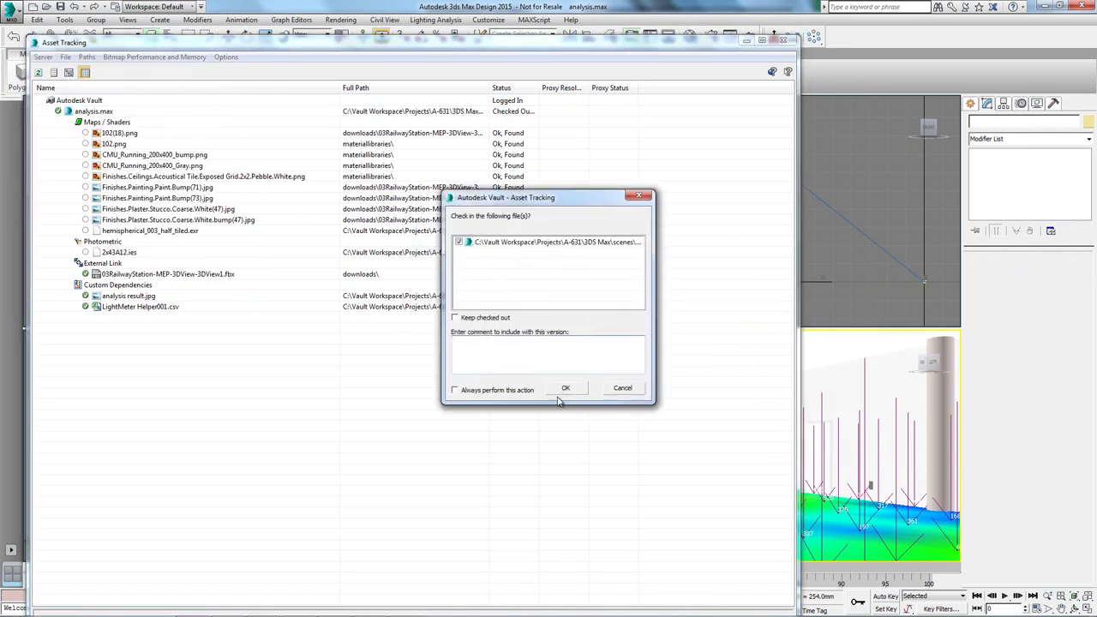
{"action": "left_click", "coordinate": [568, 388]}
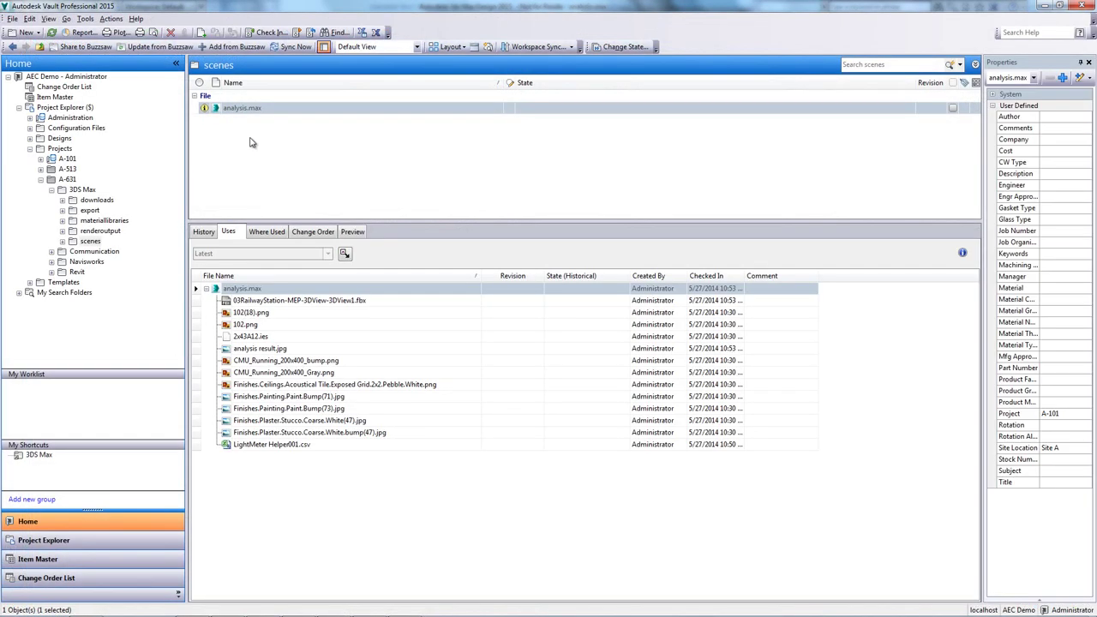
Go to analysis result.jpg's renderoutput folder, review its two versions in History, and preview version 2
{"action": "left_click", "coordinate": [251, 109]}
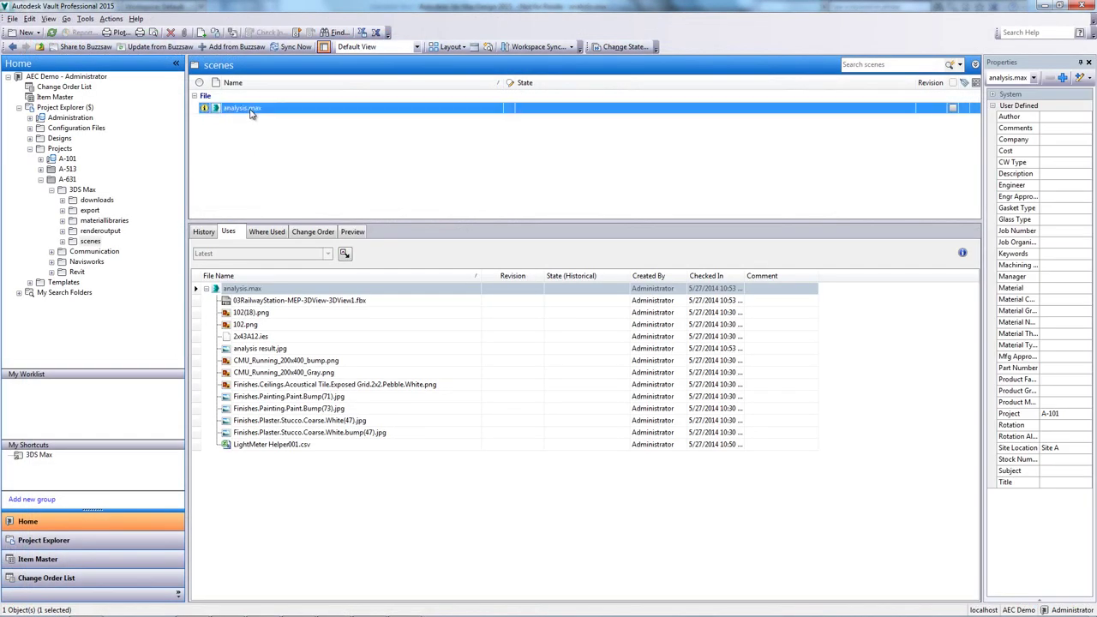
{"action": "left_click", "coordinate": [280, 353]}
{"action": "right_click", "coordinate": [261, 351]}
{"action": "left_click", "coordinate": [312, 302]}
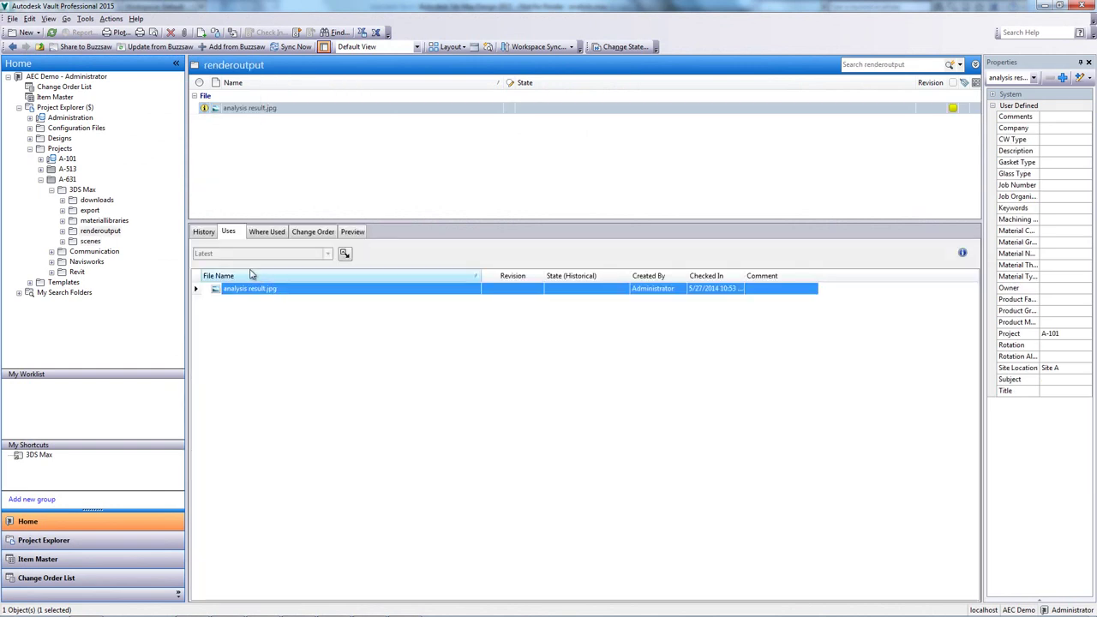
{"action": "left_click", "coordinate": [205, 233]}
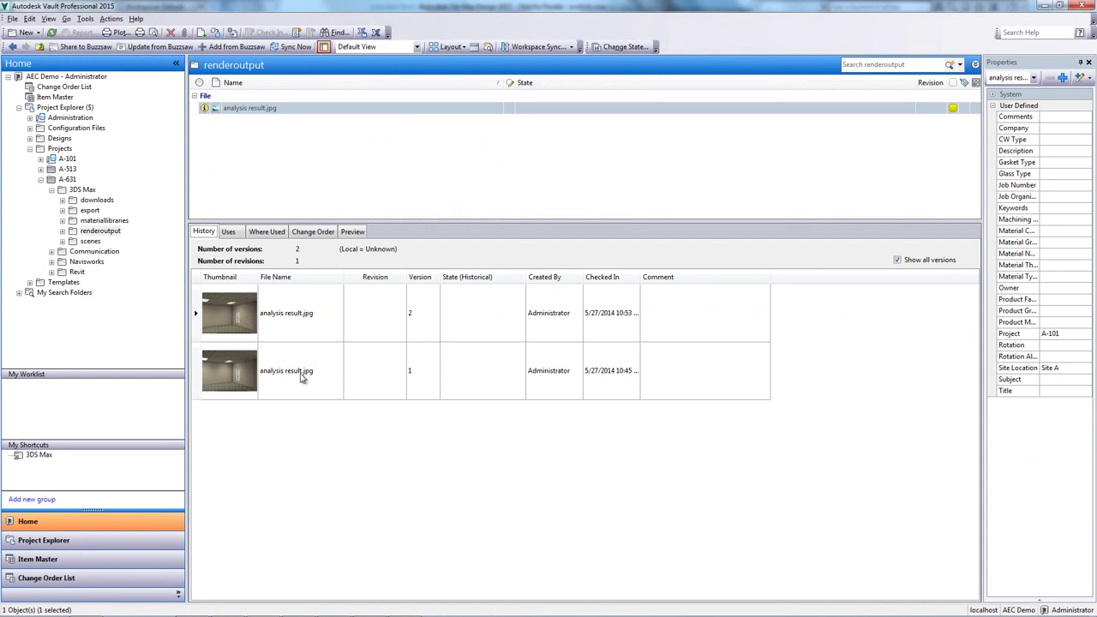
{"action": "left_click", "coordinate": [352, 232]}
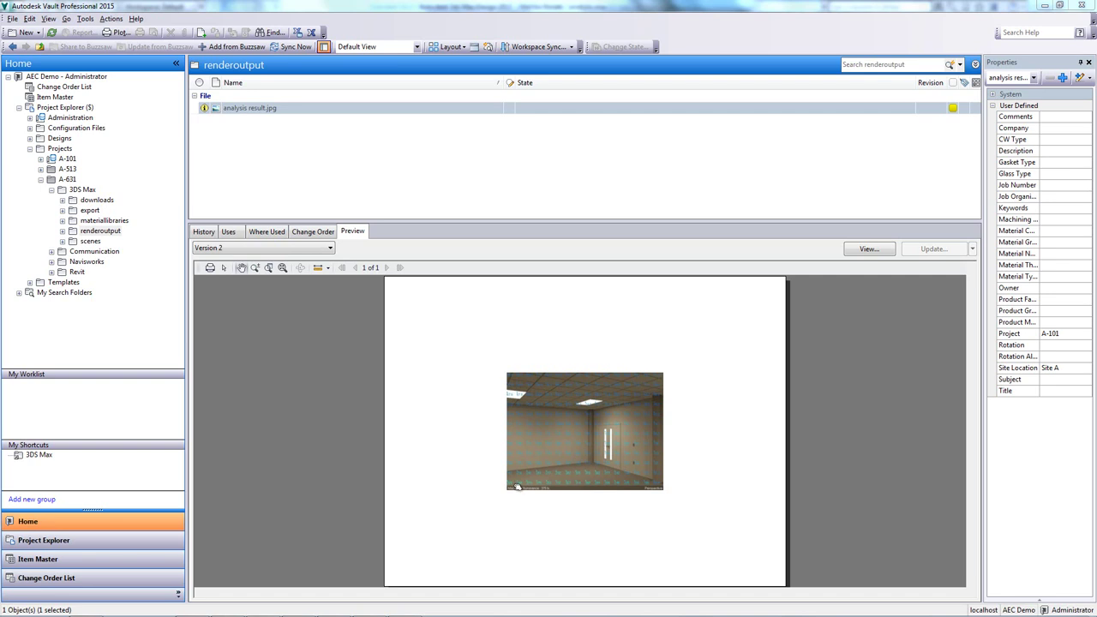
Preview version 1 of analysis result.jpg, zoomed in to read its 348 lx maximum
{"action": "scroll", "coordinate": [519, 484], "scroll_direction": "up", "scroll_amount": 3}
{"action": "left_click", "coordinate": [244, 249]}
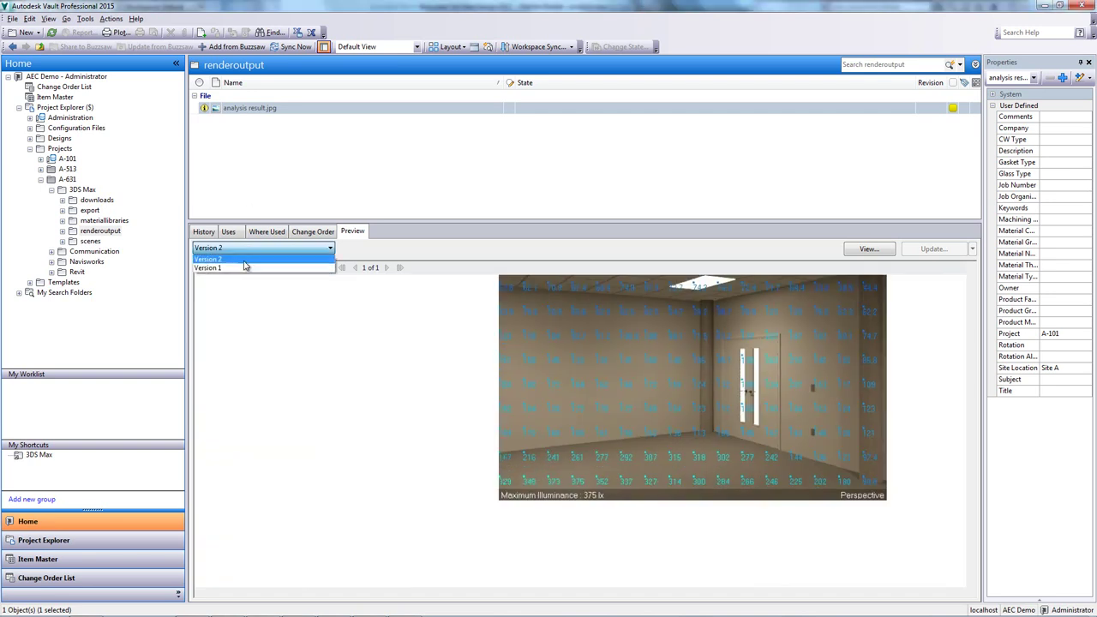
{"action": "left_click", "coordinate": [243, 266]}
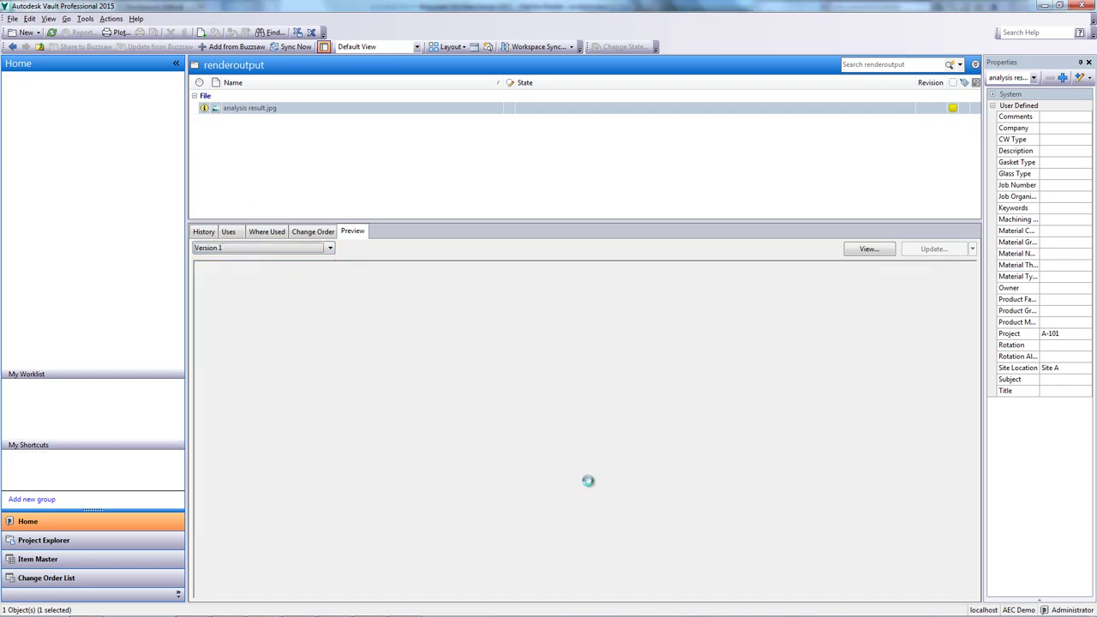
{"action": "scroll", "coordinate": [527, 476], "scroll_direction": "up", "scroll_amount": 1}
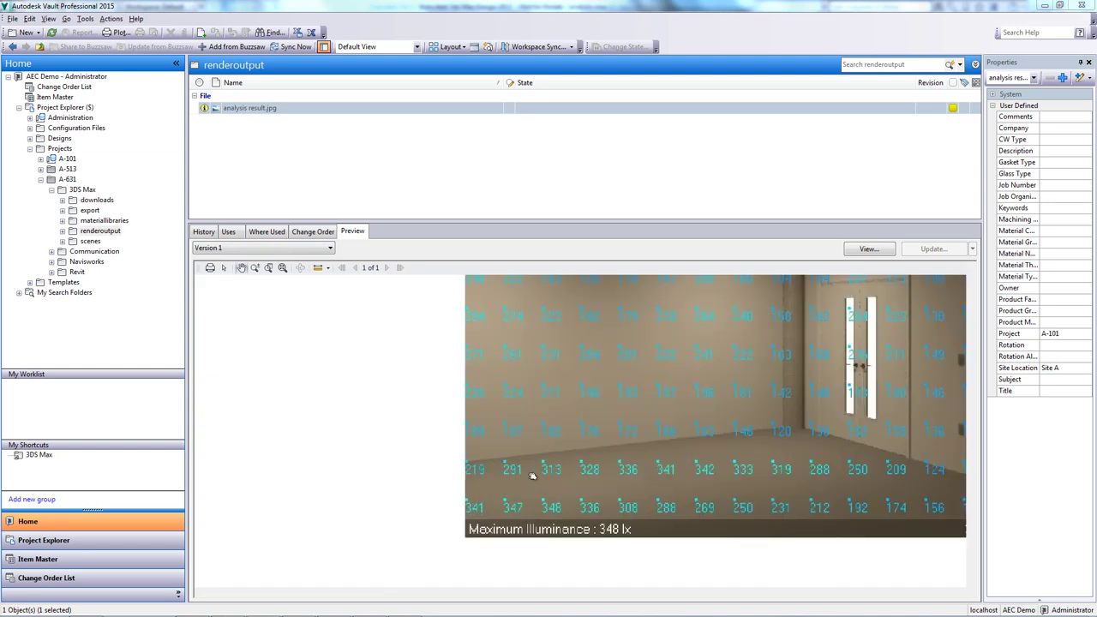
{"action": "scroll", "coordinate": [522, 468], "scroll_direction": "down", "scroll_amount": 3}
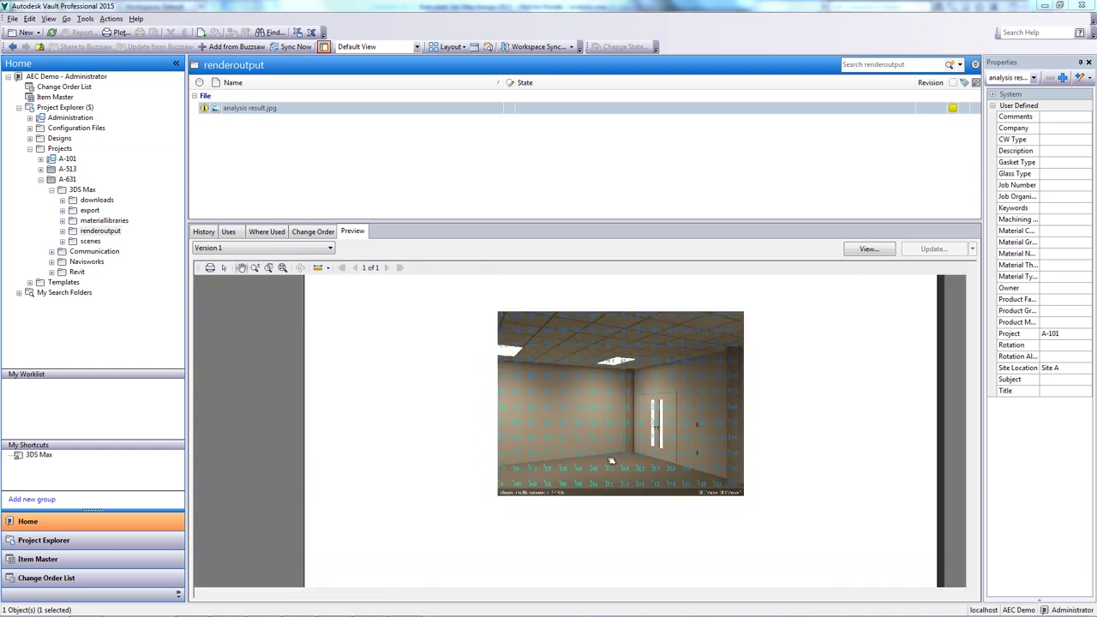
{"action": "left_click_drag", "start_coordinate": [612, 458], "coordinate": [591, 455]}
{"action": "scroll", "coordinate": [591, 453], "scroll_direction": "down", "scroll_amount": 2}
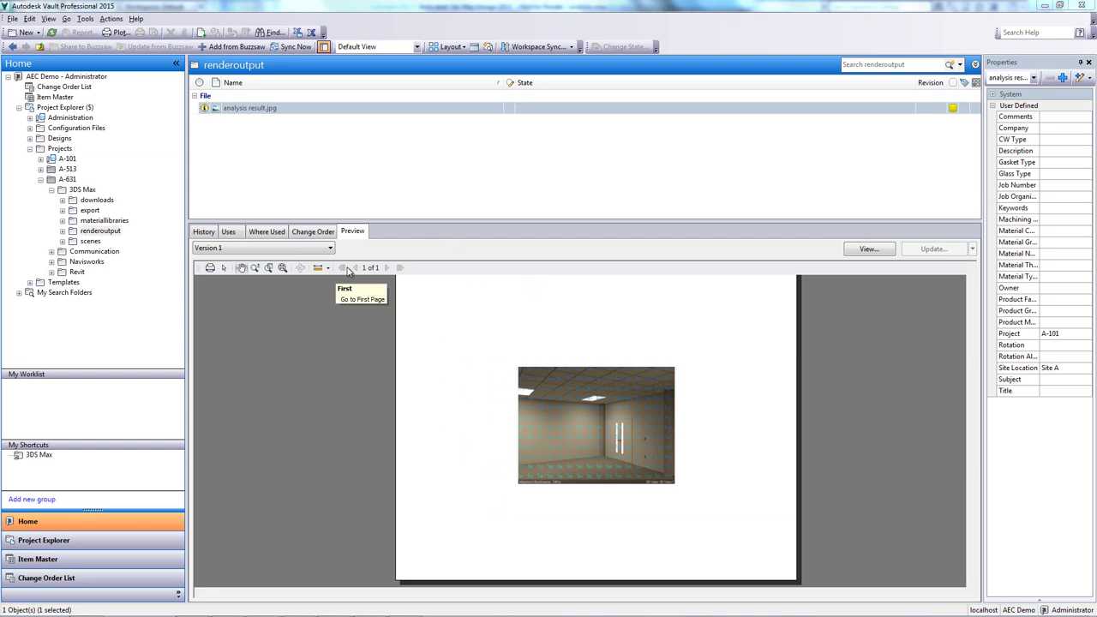
Show where 03 Railway Station - MEP.rvt is used, revealing its attached .nwc and .fbx files
{"action": "left_click", "coordinate": [78, 273]}
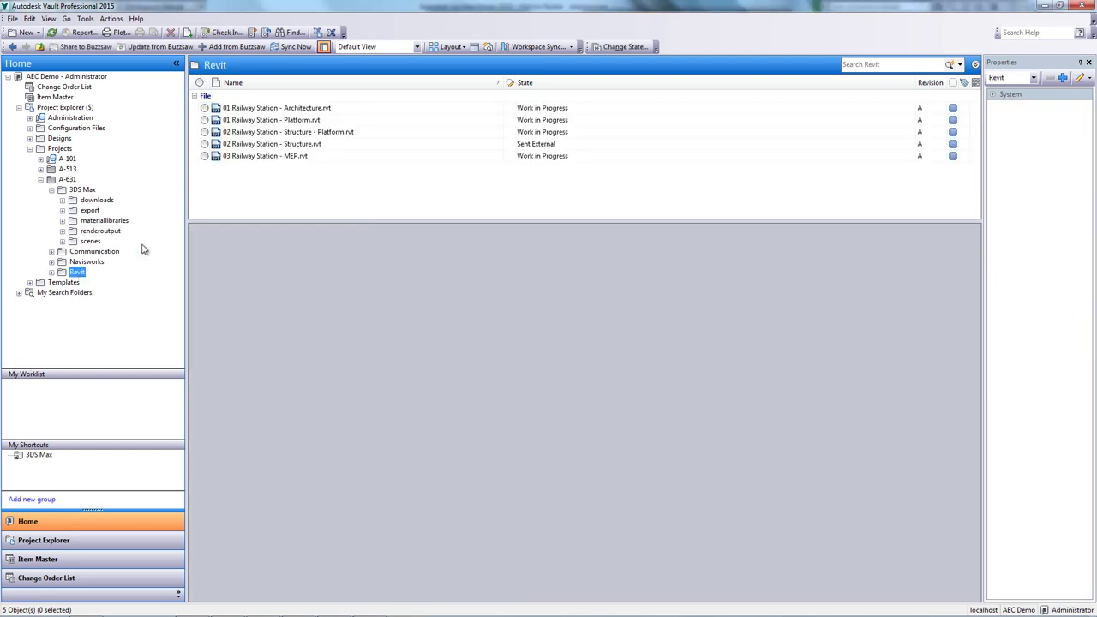
{"action": "left_click", "coordinate": [295, 157]}
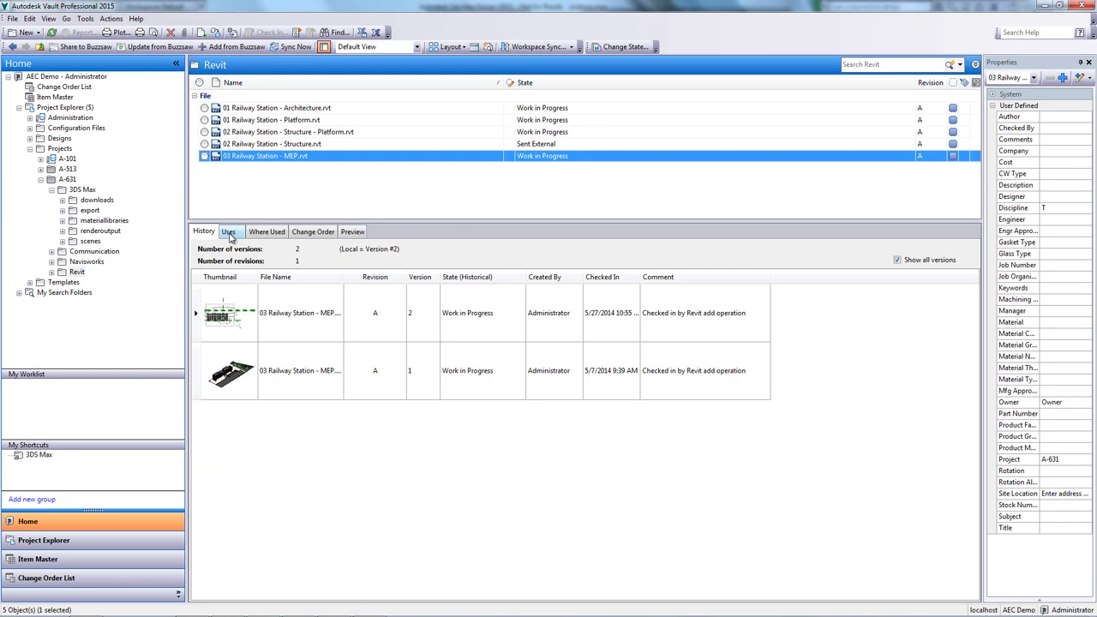
{"action": "left_click", "coordinate": [266, 232]}
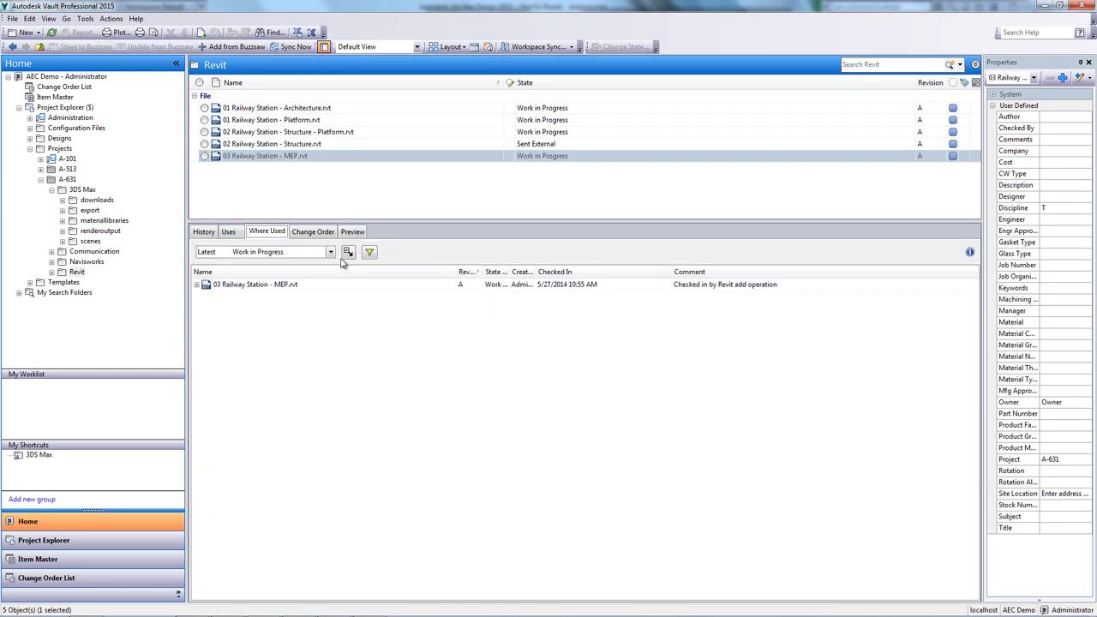
{"action": "left_click", "coordinate": [197, 284]}
{"action": "left_click", "coordinate": [207, 297]}
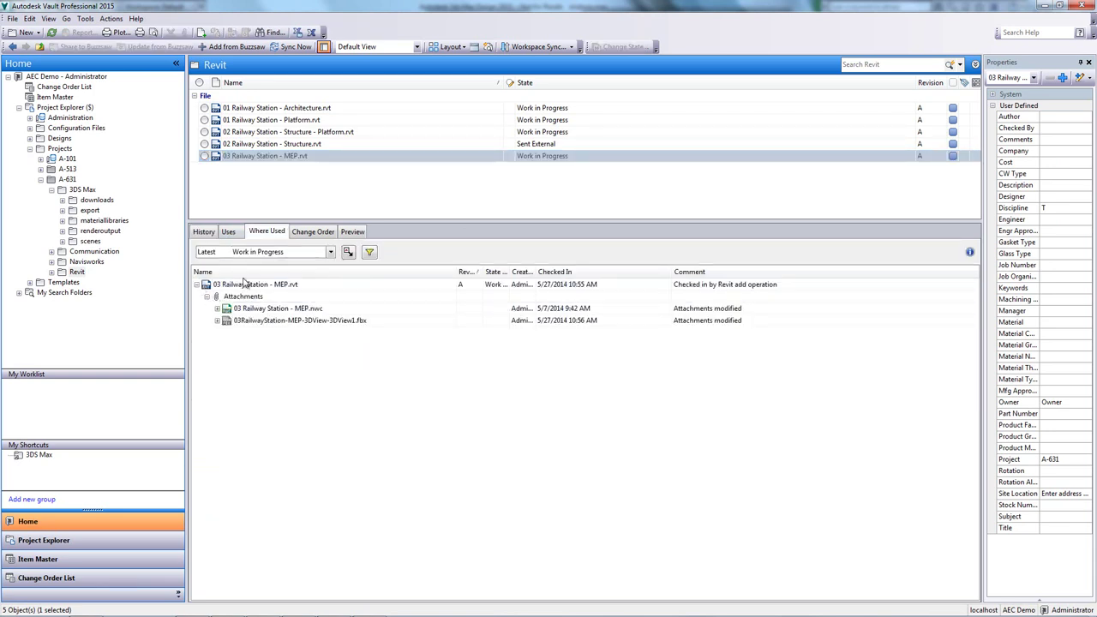
Go to the folder holding the MEP model's FBX export
{"action": "left_click", "coordinate": [318, 320]}
{"action": "right_click", "coordinate": [321, 320]}
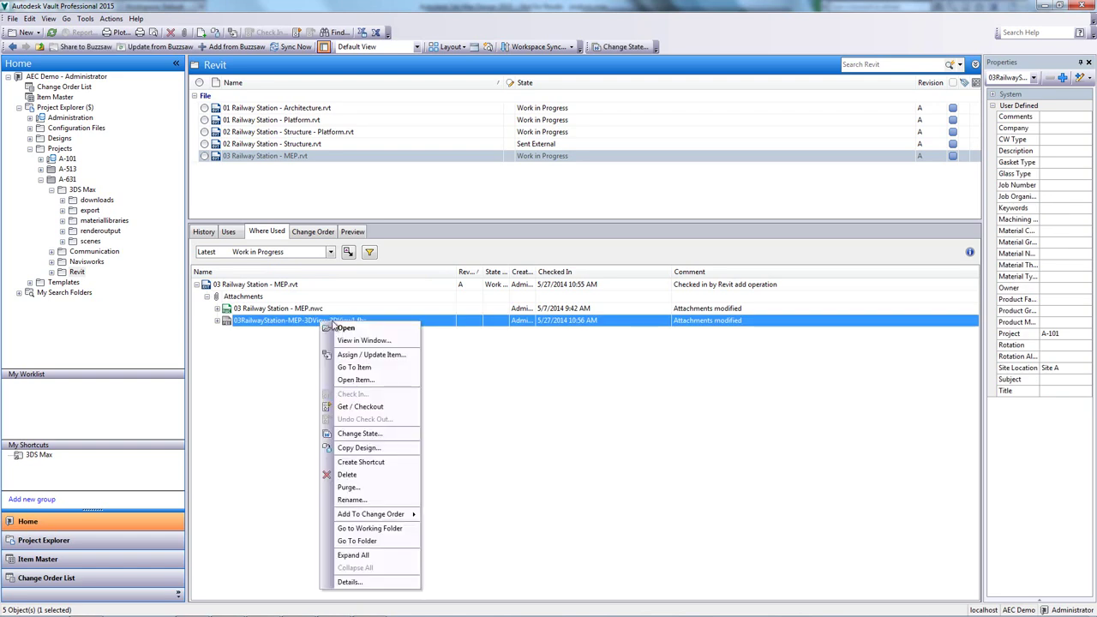
{"action": "left_click", "coordinate": [360, 540]}
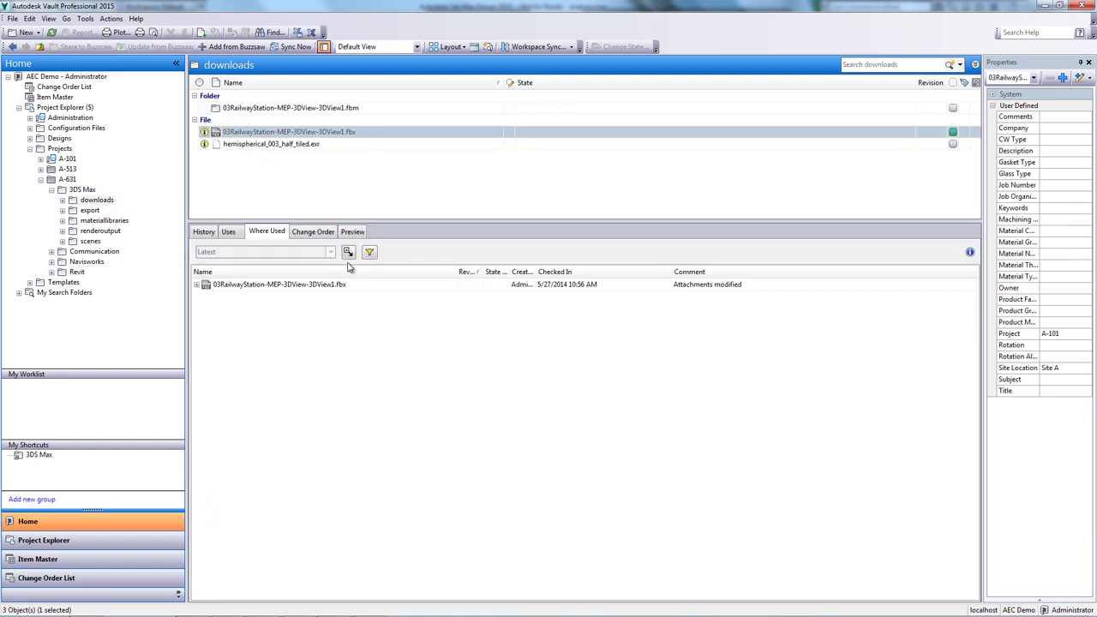
Go to analysis.max's scenes folder and list every file it uses
{"action": "left_click", "coordinate": [197, 285]}
{"action": "left_click", "coordinate": [238, 297]}
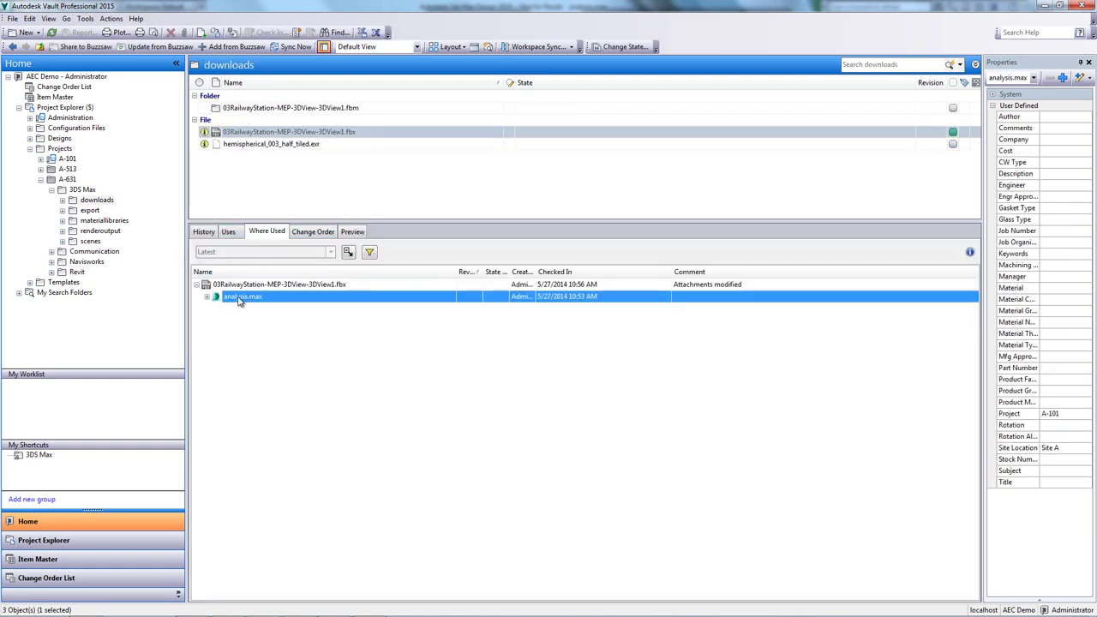
{"action": "right_click", "coordinate": [252, 299]}
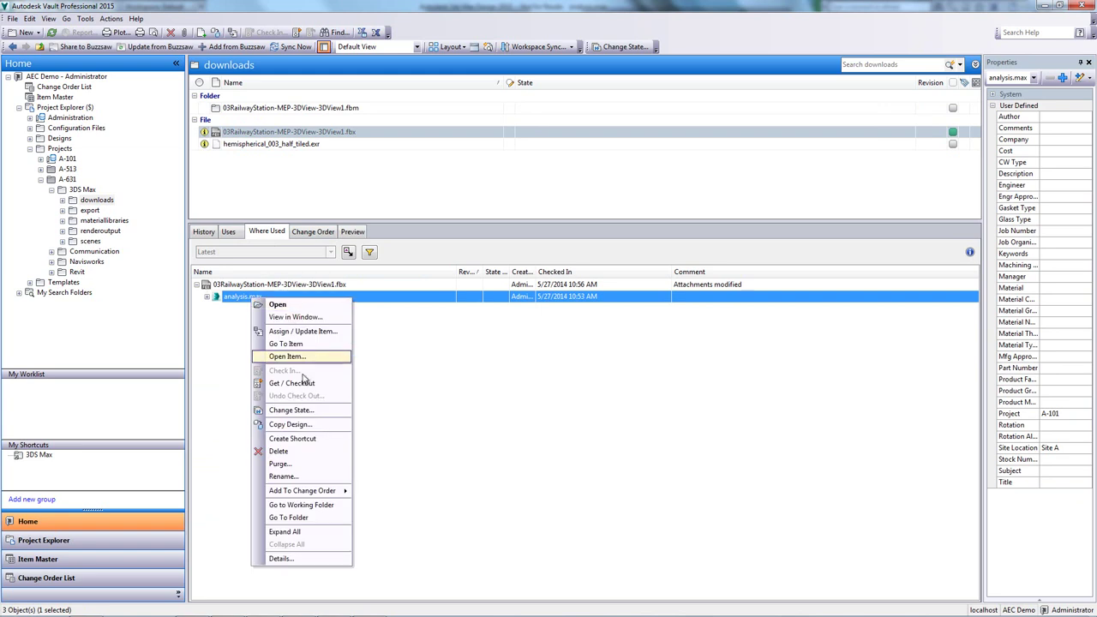
{"action": "left_click", "coordinate": [313, 517]}
{"action": "left_click", "coordinate": [228, 233]}
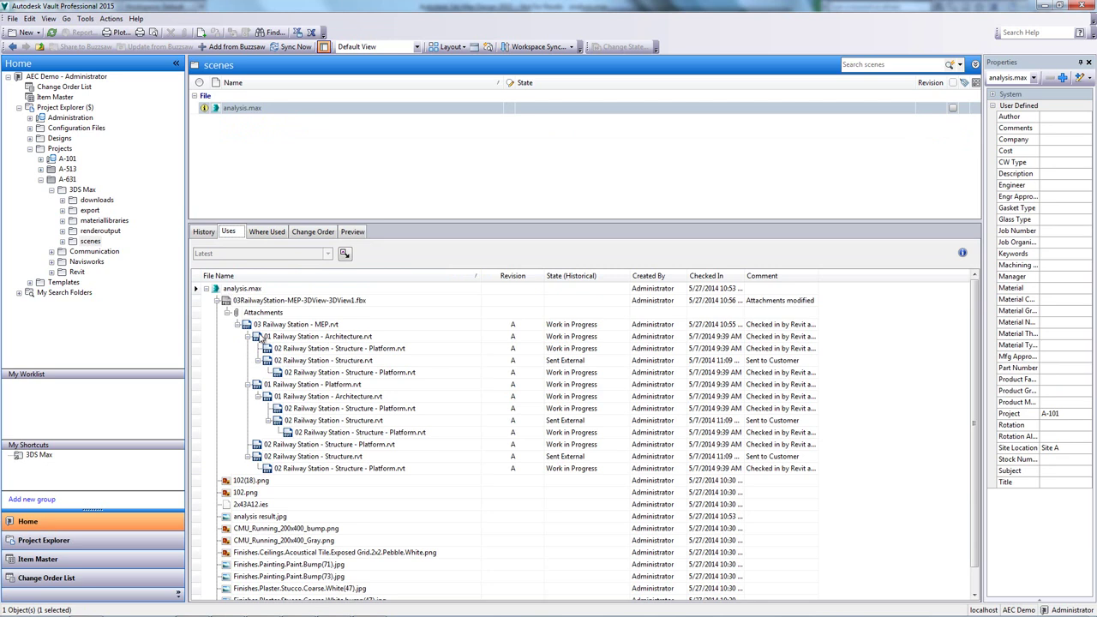
Collapse the FBX attachments and bring up actions for the LightMeter Helper001.csv dependency
{"action": "left_click", "coordinate": [218, 301]}
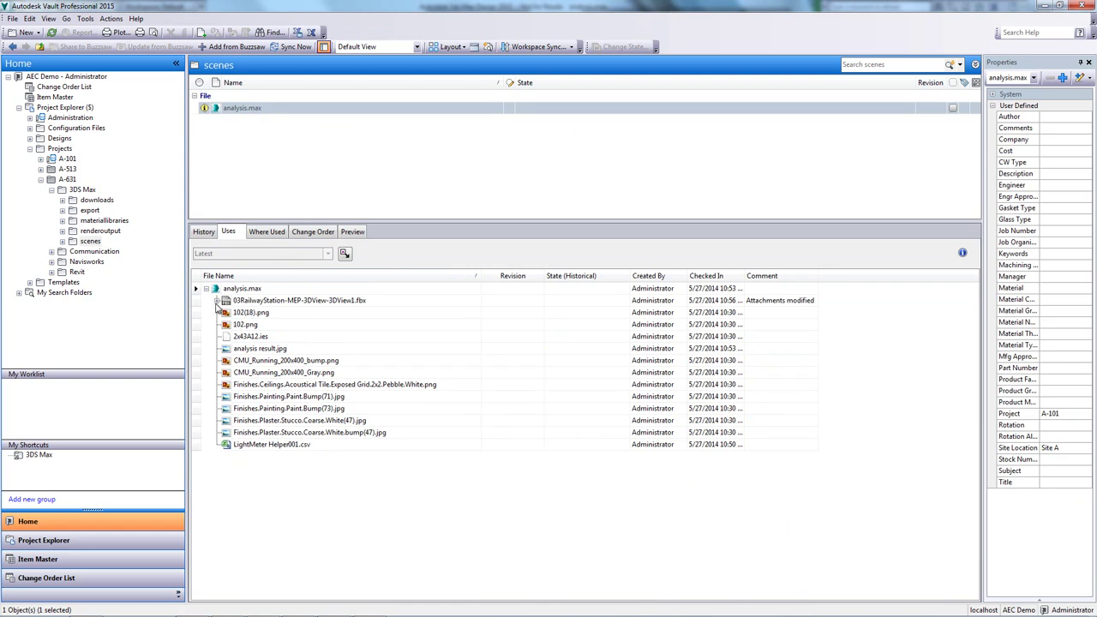
{"action": "left_click", "coordinate": [275, 445]}
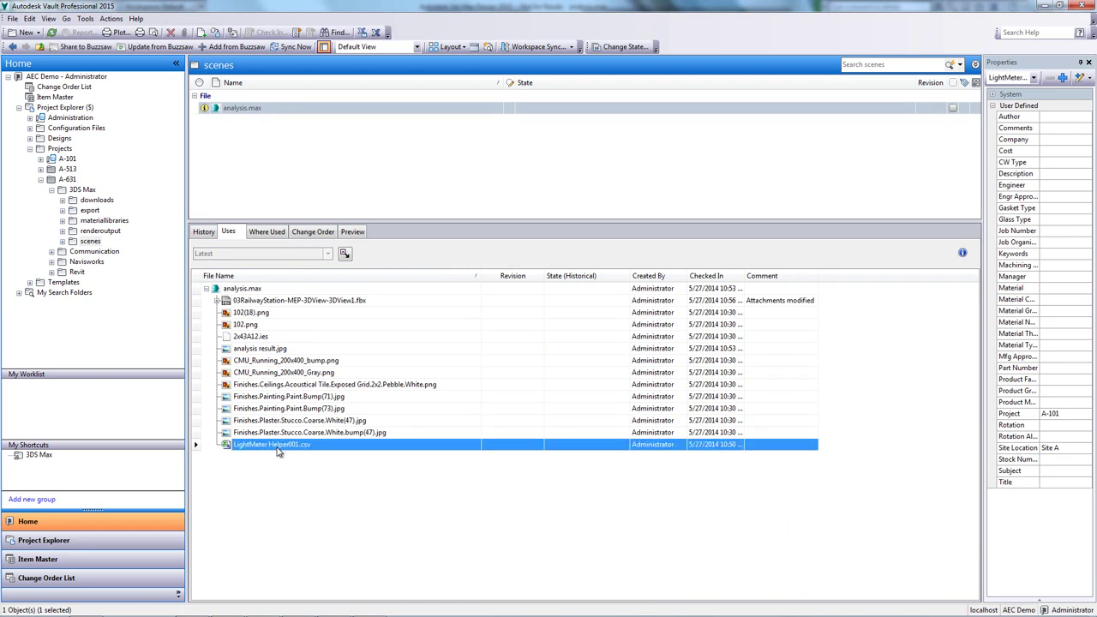
{"action": "right_click", "coordinate": [275, 446]}
Go to the export folder and preview LightMeter Helper001.csv as a full data table
{"action": "left_click", "coordinate": [337, 406]}
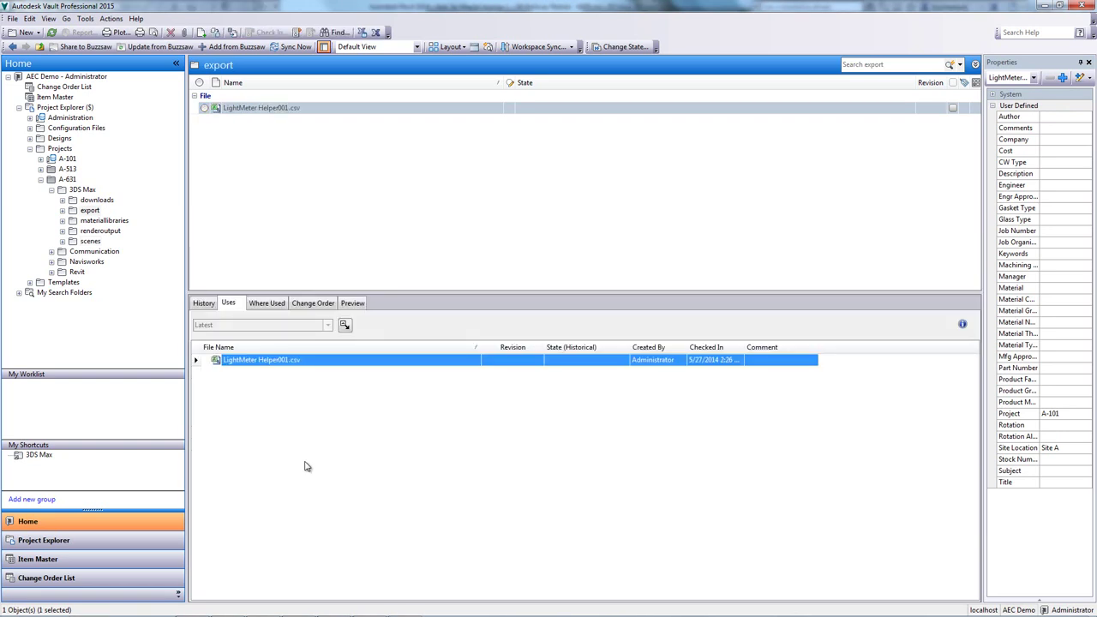
{"action": "left_click", "coordinate": [352, 305]}
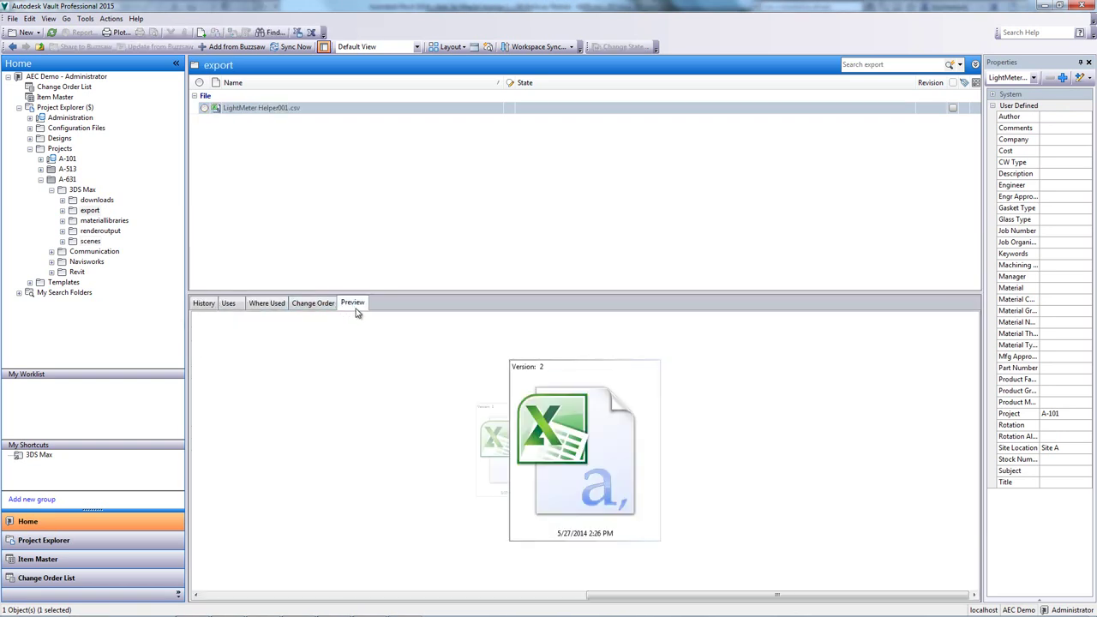
{"action": "double_click", "coordinate": [579, 437]}
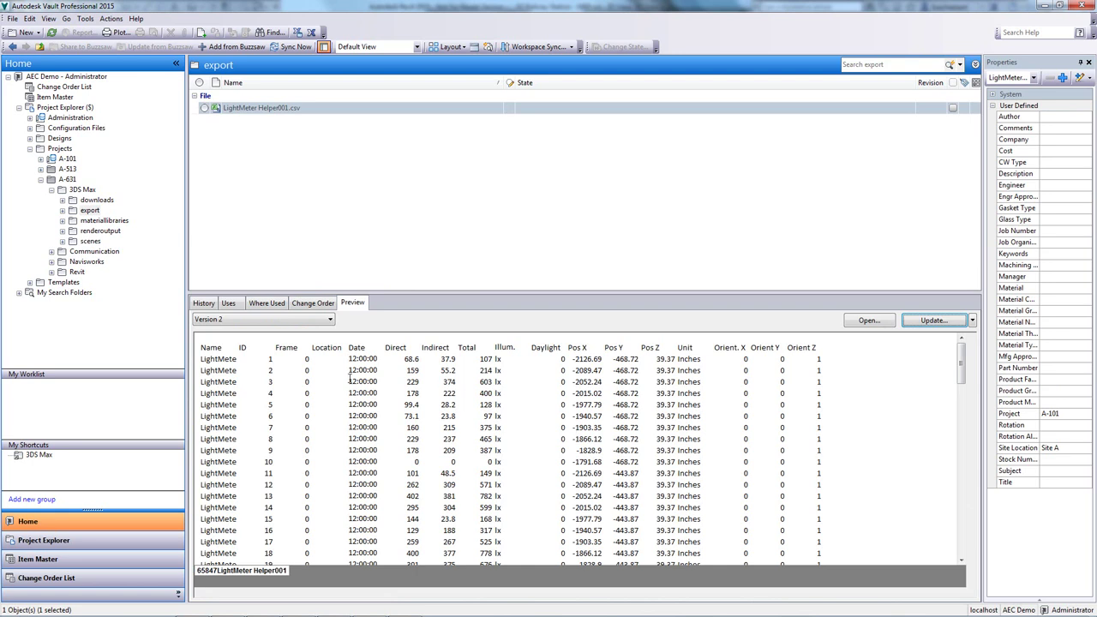
Check the CSV's version list, keeping version 2, then view its version history
{"action": "left_click", "coordinate": [266, 322]}
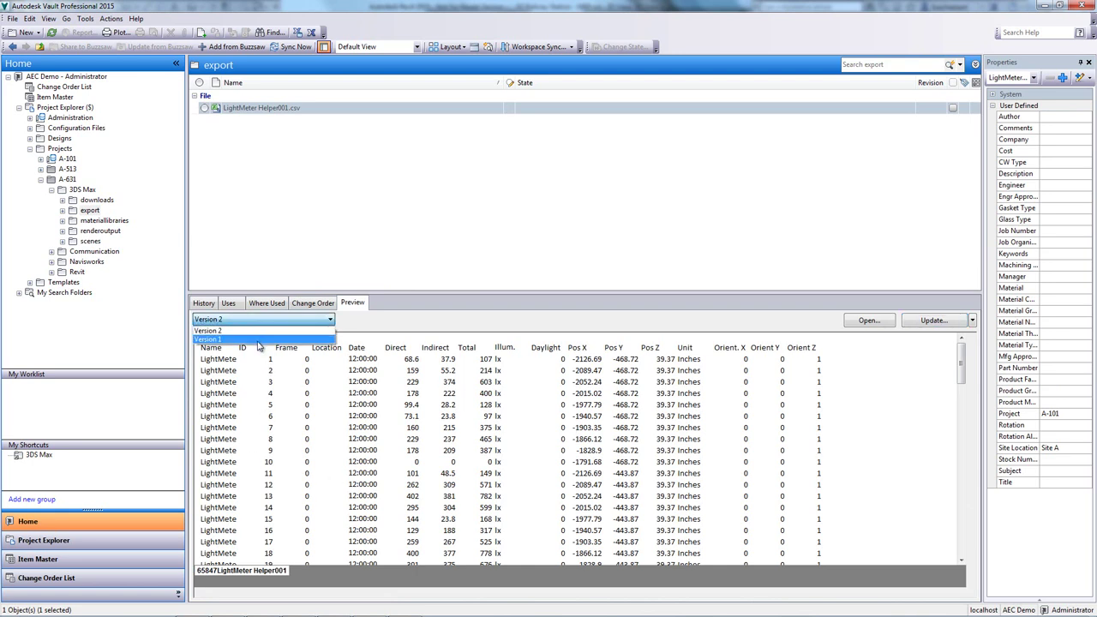
{"action": "left_click", "coordinate": [368, 333]}
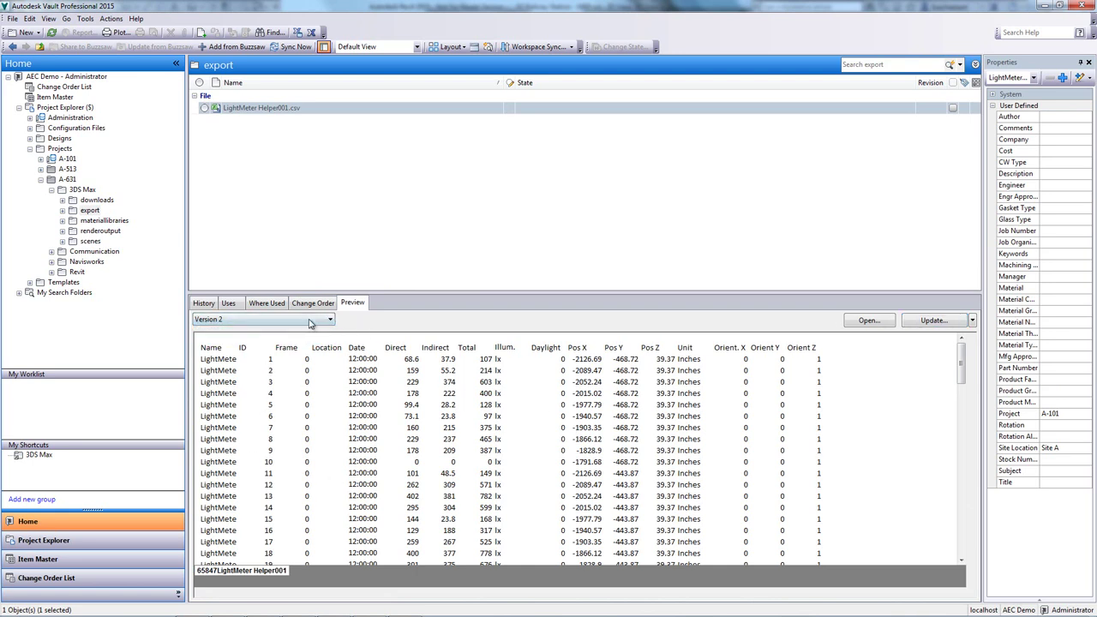
{"action": "left_click", "coordinate": [204, 304]}
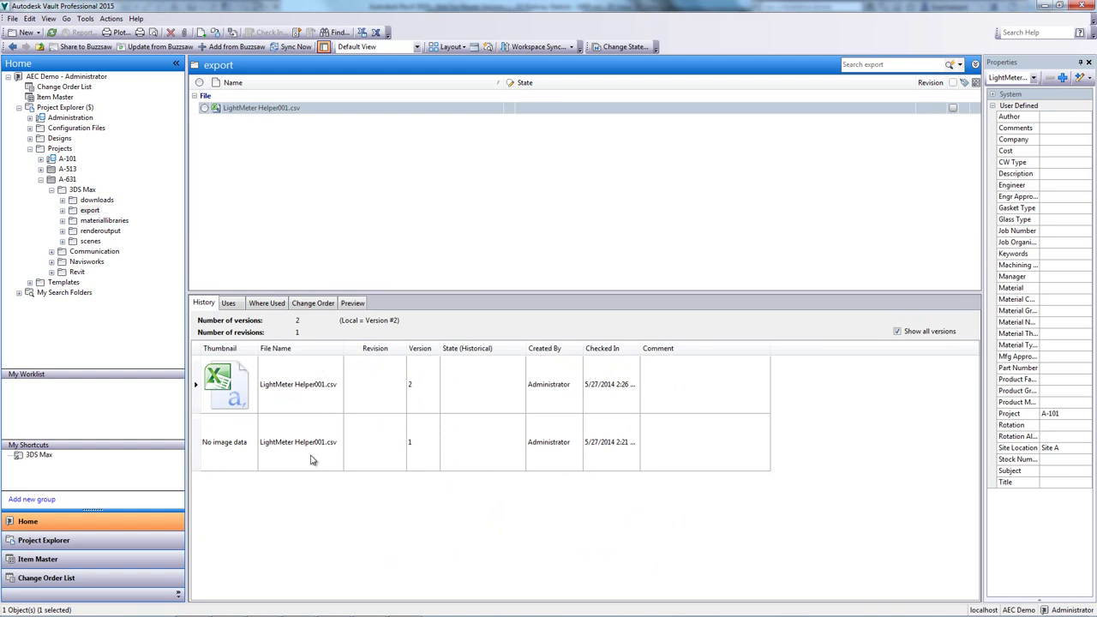